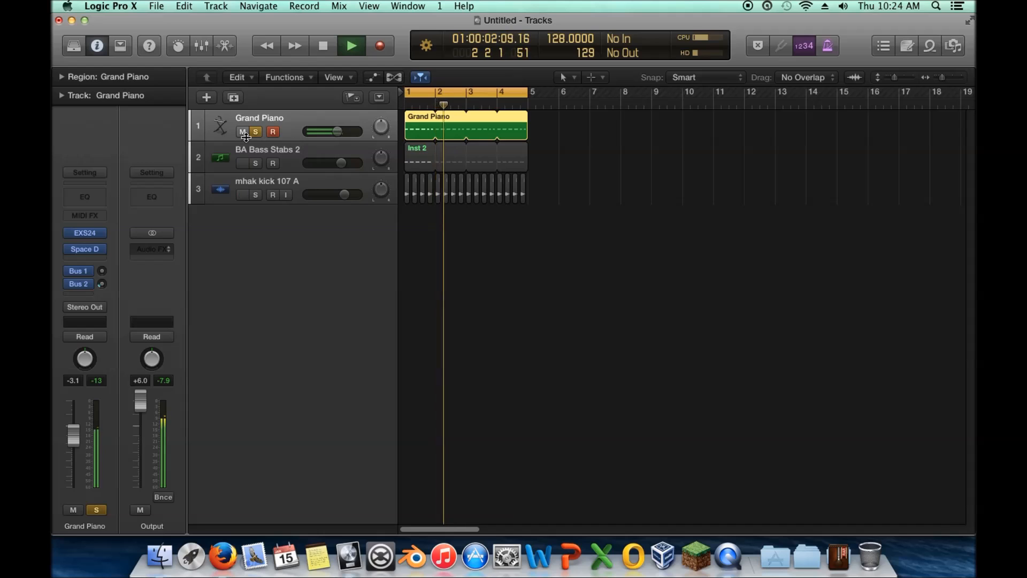
Audition the Grand Piano, BA Bass Stabs 2 and mhak kick 107 A tracks individually and together, ending with playback stopped.
click(255, 132)
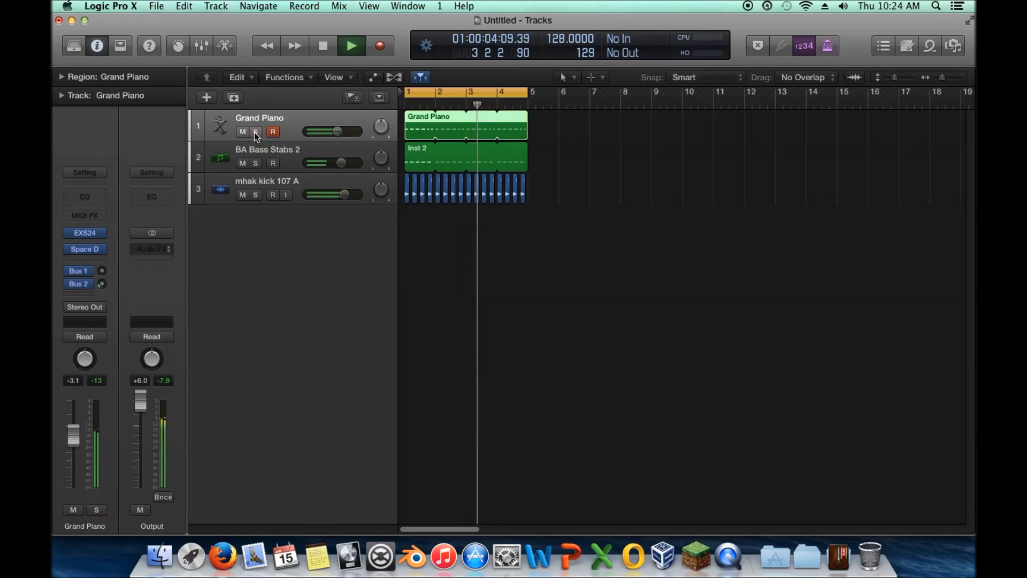
click(256, 163)
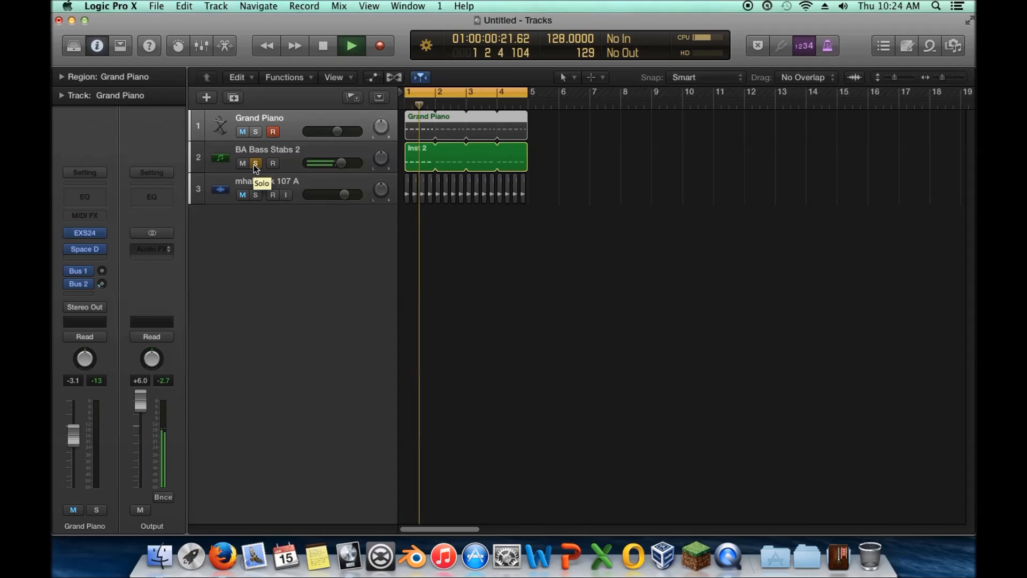
click(255, 163)
click(257, 195)
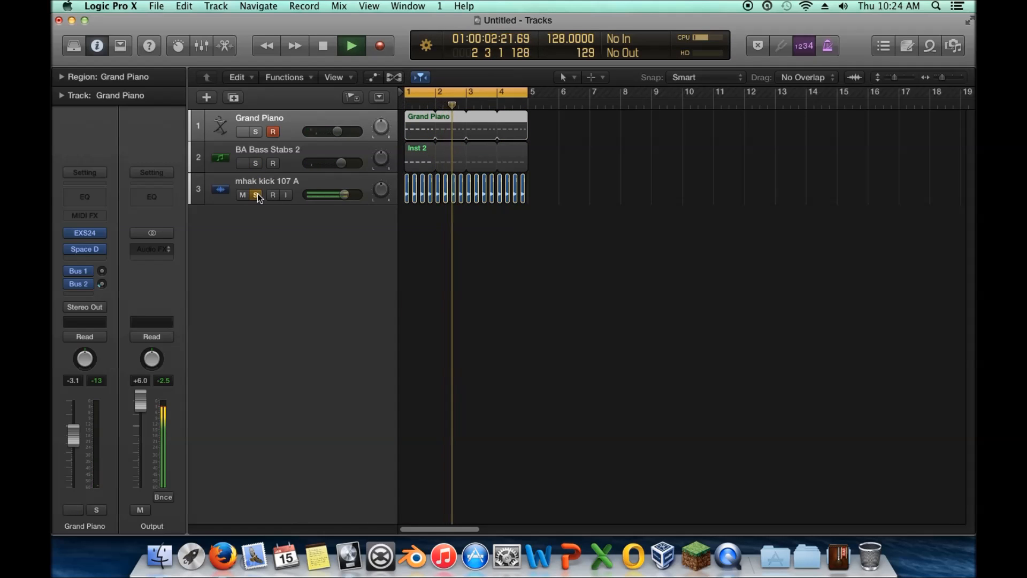
click(257, 195)
key(space)
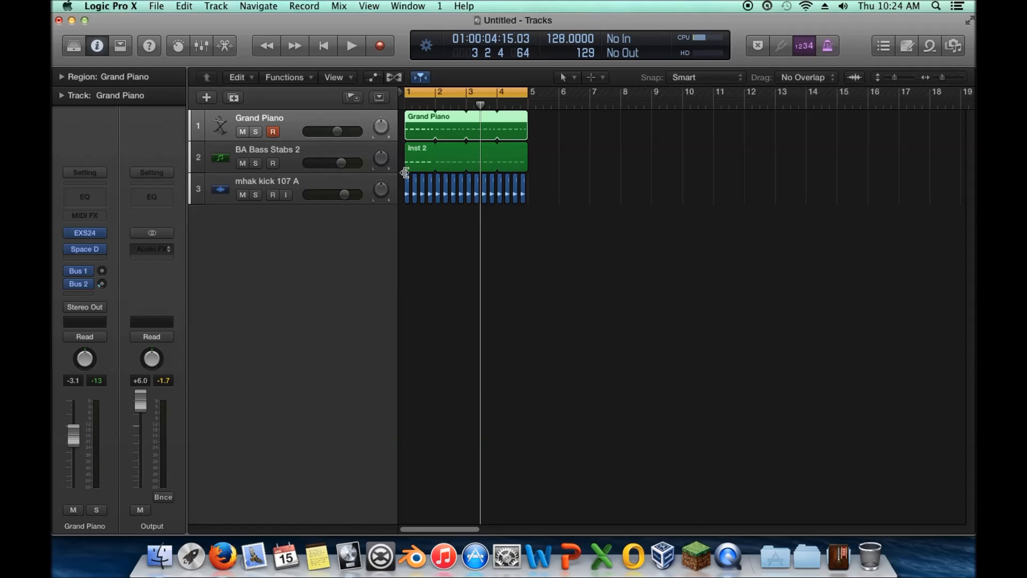
Solo the BA Bass Stabs 2 track and lower its volume to -3.3 dB during playback.
click(225, 162)
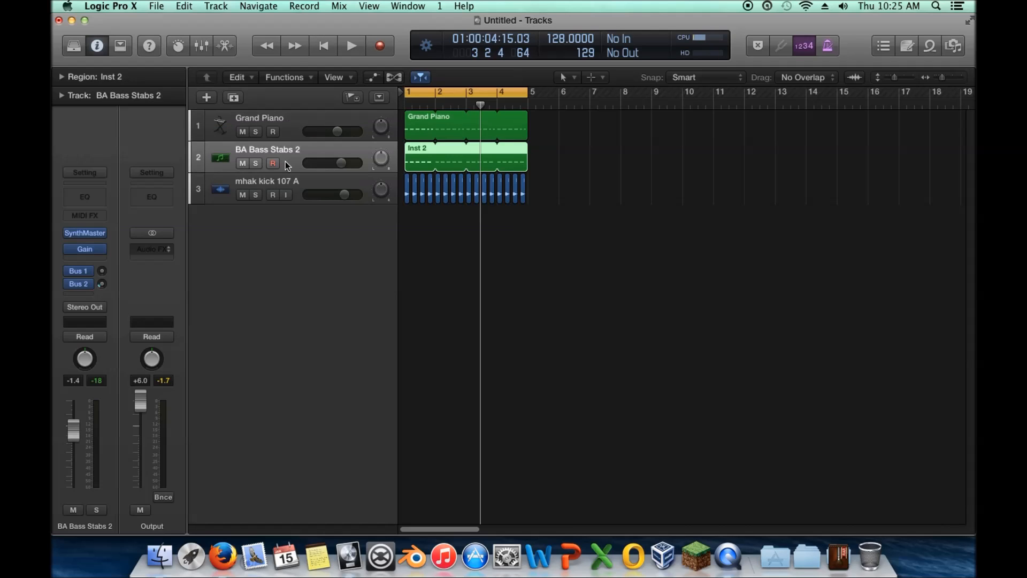
click(255, 163)
key(space)
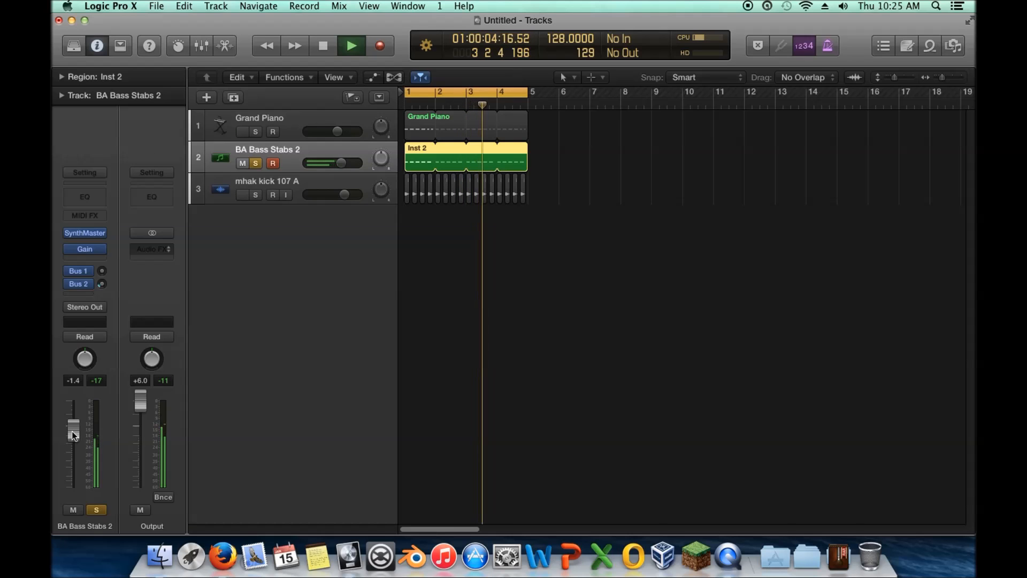
mouse_move(73, 434)
mouse_down()
mouse_move(73, 458)
mouse_move(73, 445)
mouse_move(84, 447)
mouse_up()
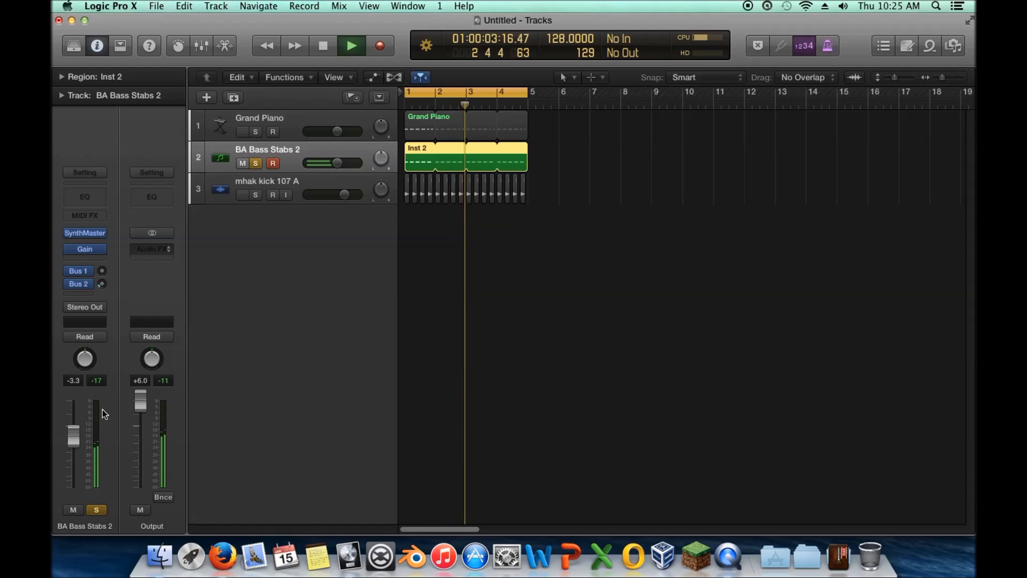
Insert a Compressor on the BA Bass Stabs 2 channel and compare the sound with it bypassed and active.
click(100, 258)
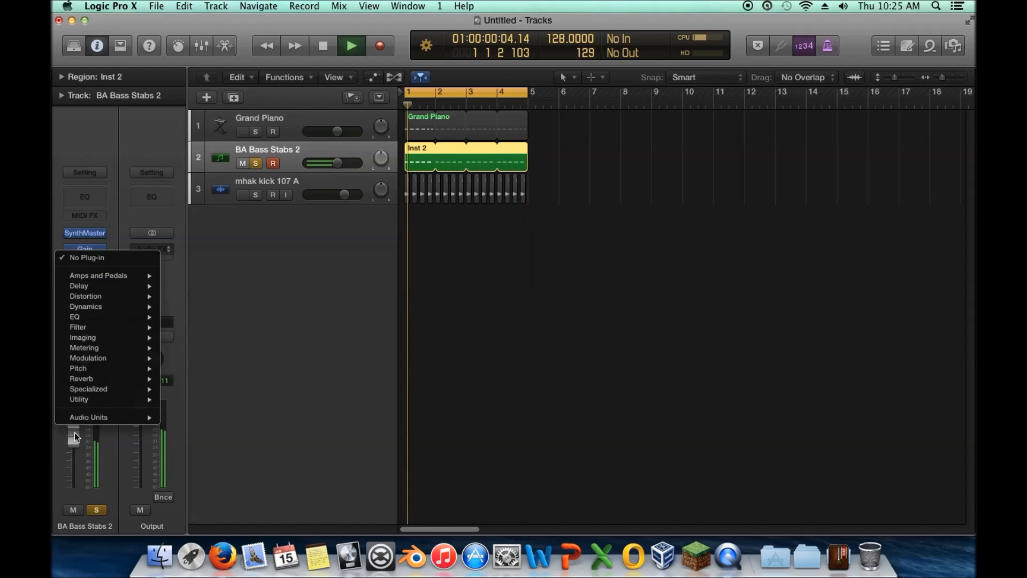
mouse_move(140, 310)
mouse_move(214, 316)
click(287, 318)
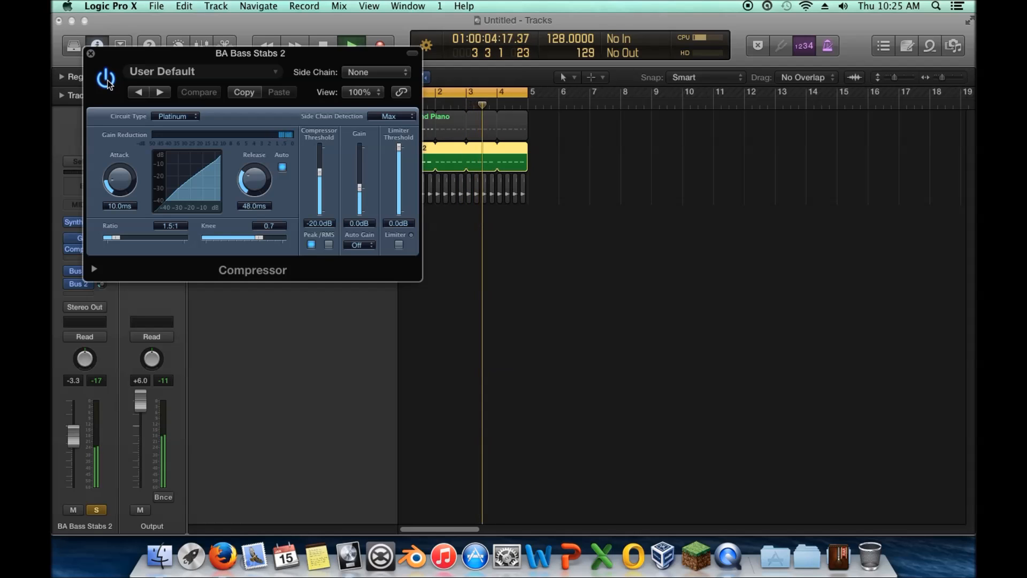
click(107, 82)
click(107, 81)
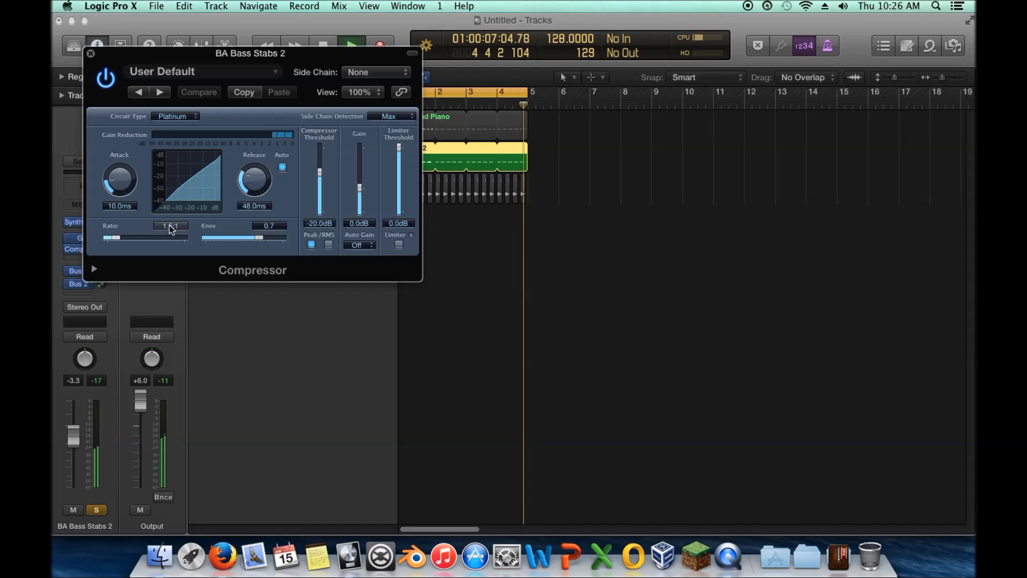
With playback stopped, neutralize the compressor: ratio 1.0:1, knee 0.0, attack 0.0 ms, release 5.0 ms and threshold 0.0 dB, keeping Peak detection.
drag(193, 60, 405, 86)
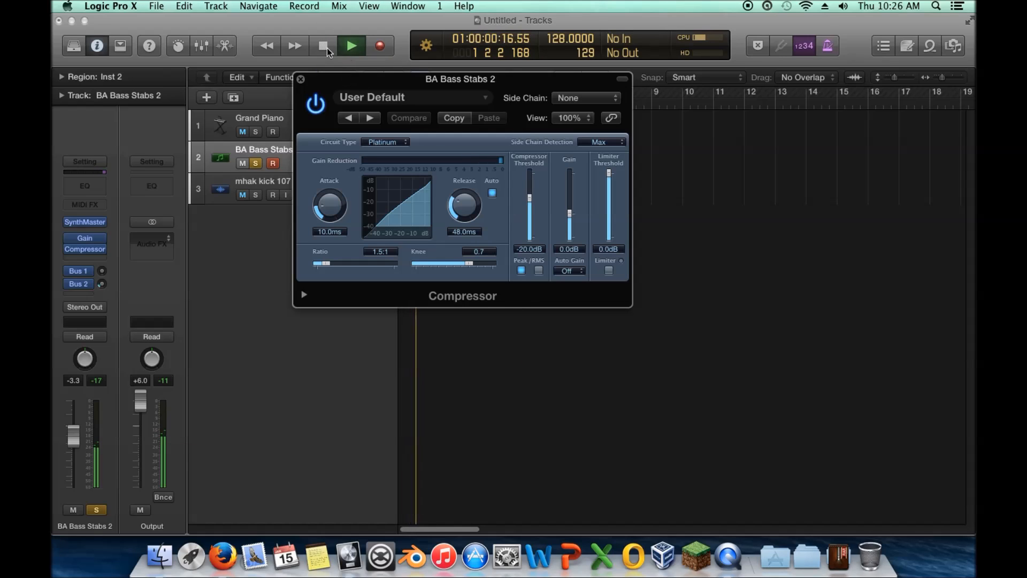
key(space)
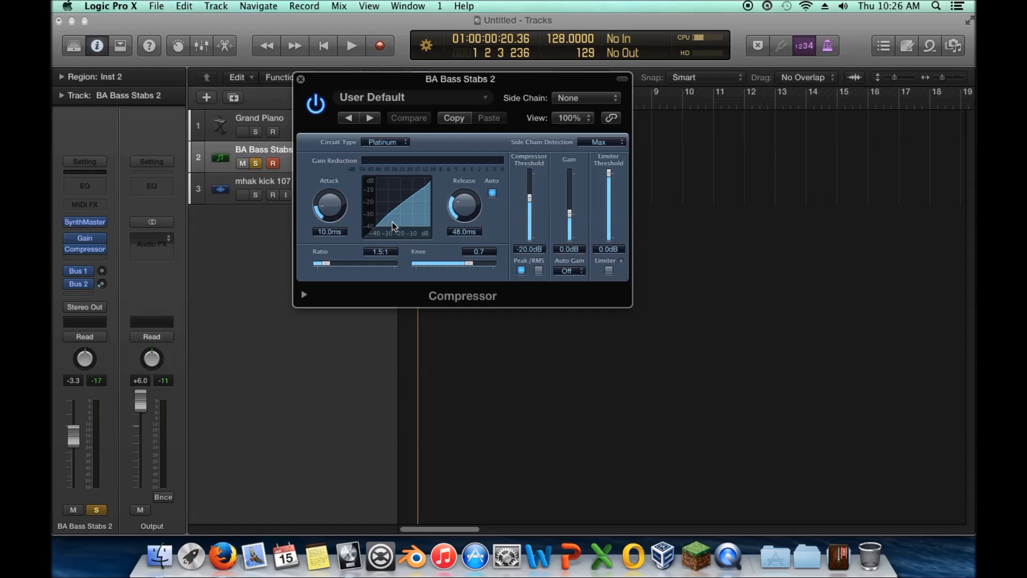
click(320, 265)
drag(469, 264, 327, 262)
drag(330, 207, 330, 216)
drag(468, 202, 525, 176)
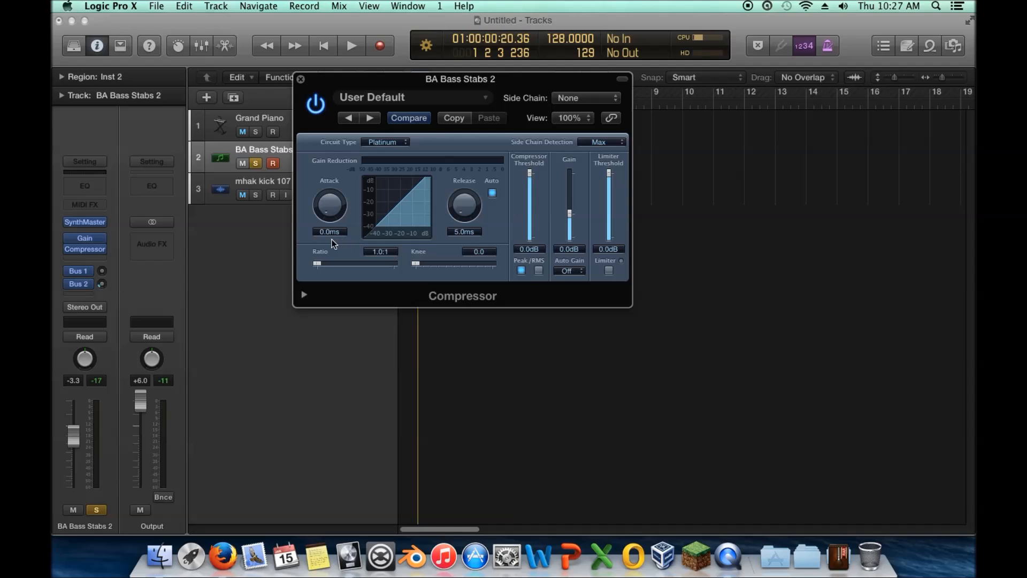
click(520, 269)
Play the soloed bass and set the compressor's ratio to 2.8:1 and its threshold to -29.5 dB.
click(351, 46)
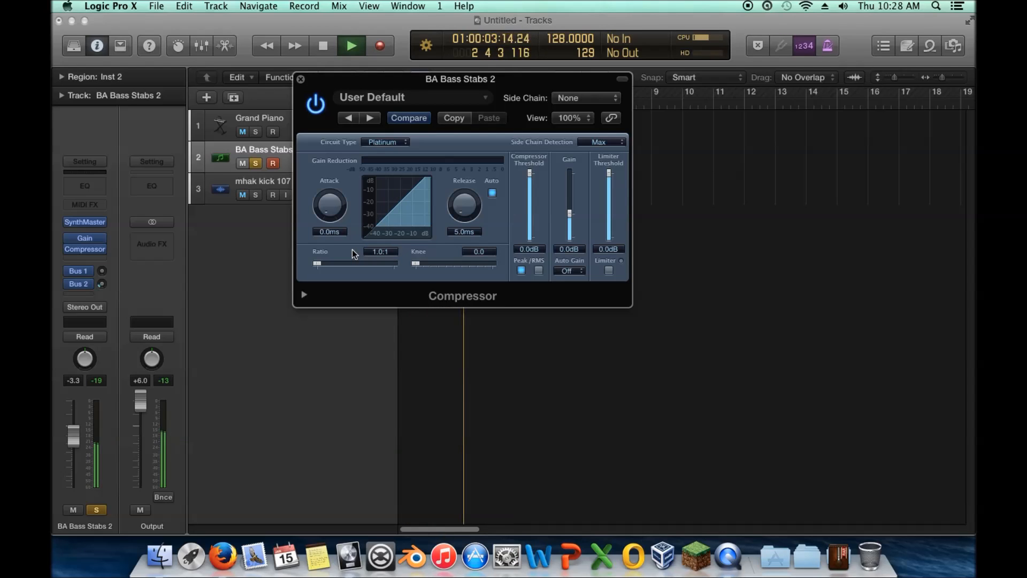
drag(316, 263, 341, 265)
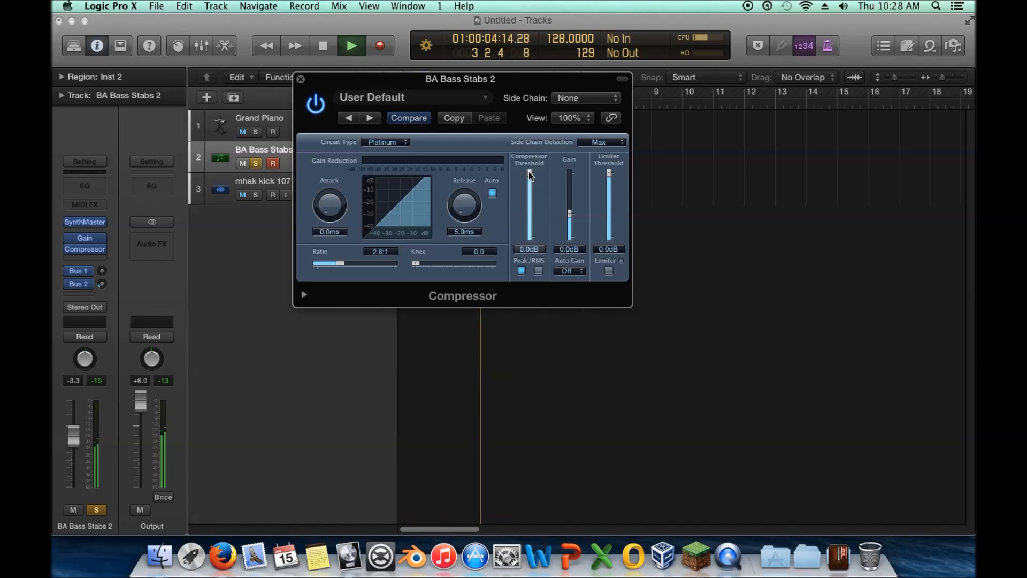
drag(530, 176, 531, 176)
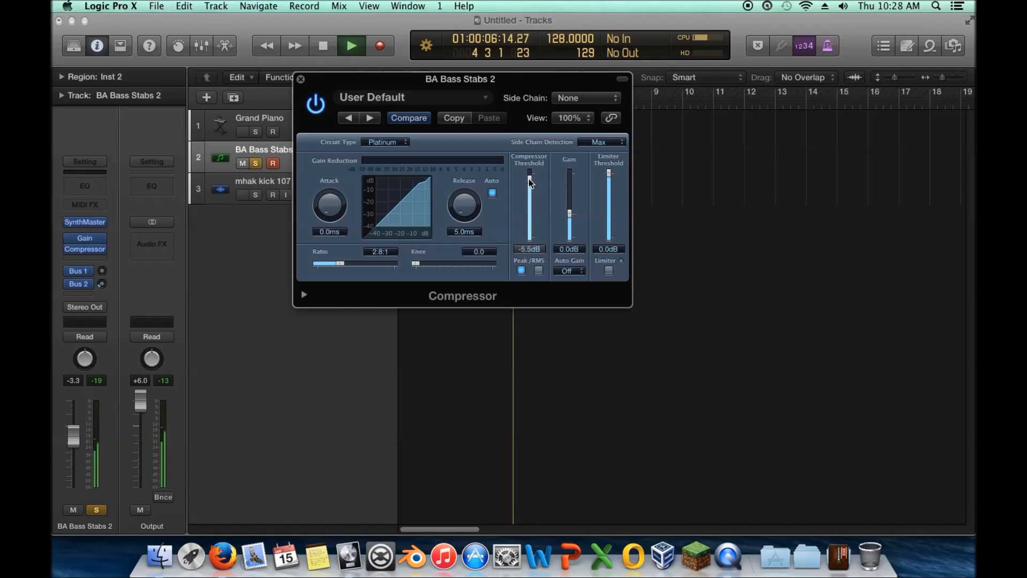
drag(529, 187, 528, 220)
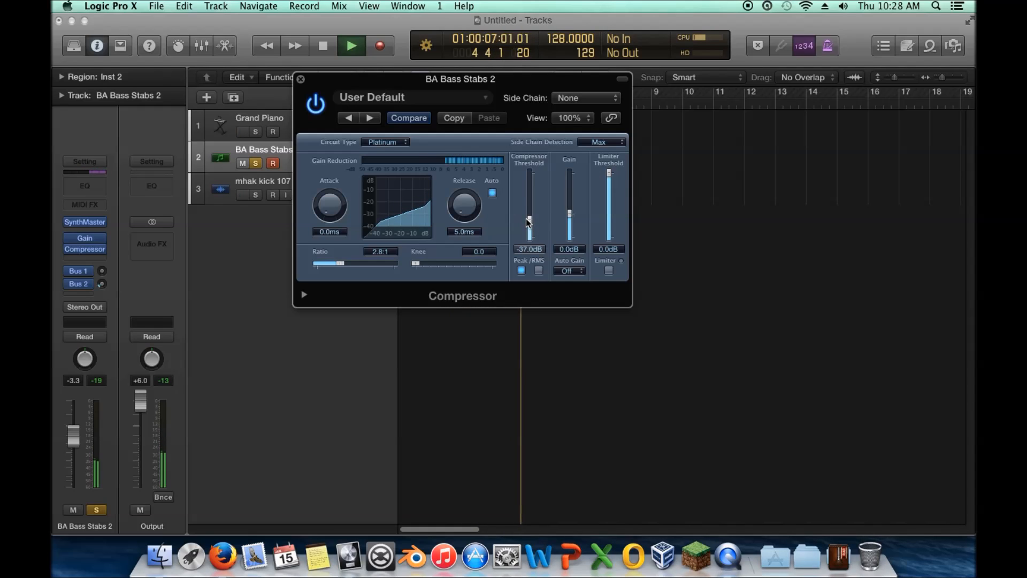
drag(528, 222, 528, 213)
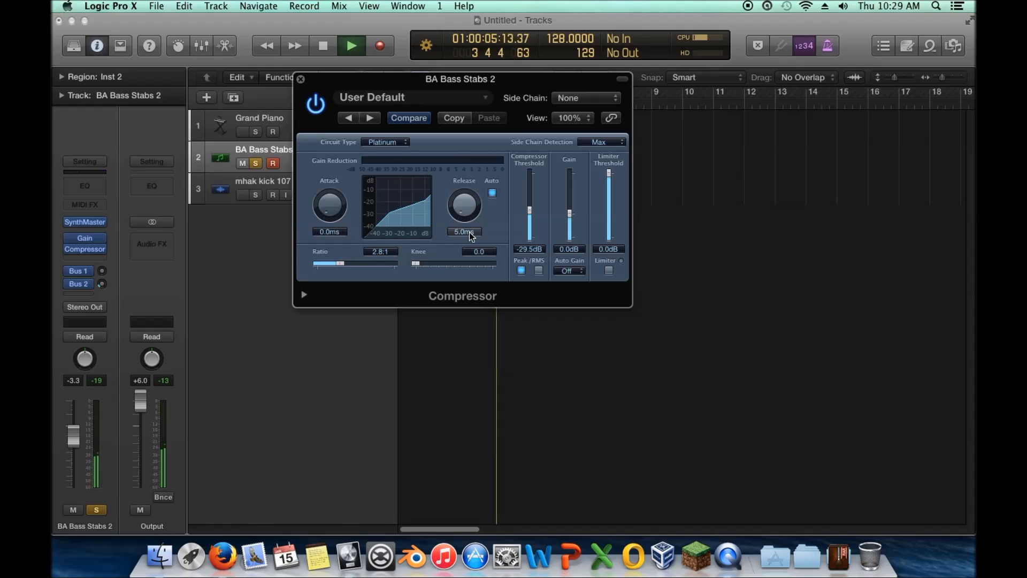
Set the compressor's release to 81 ms and its threshold to -29.0 dB, comparing against a 0.0 dB threshold.
drag(467, 234, 472, 169)
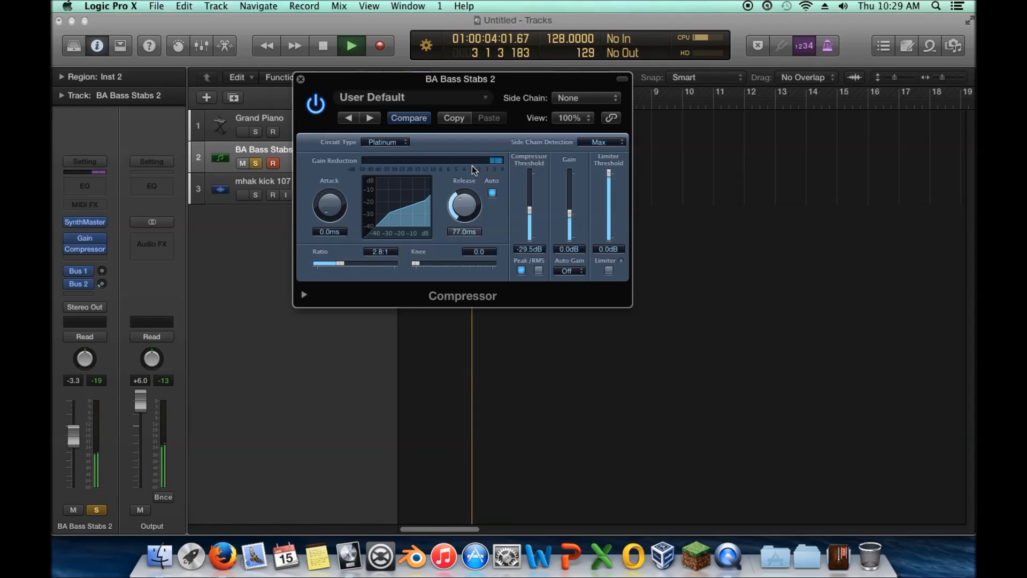
drag(537, 217, 531, 174)
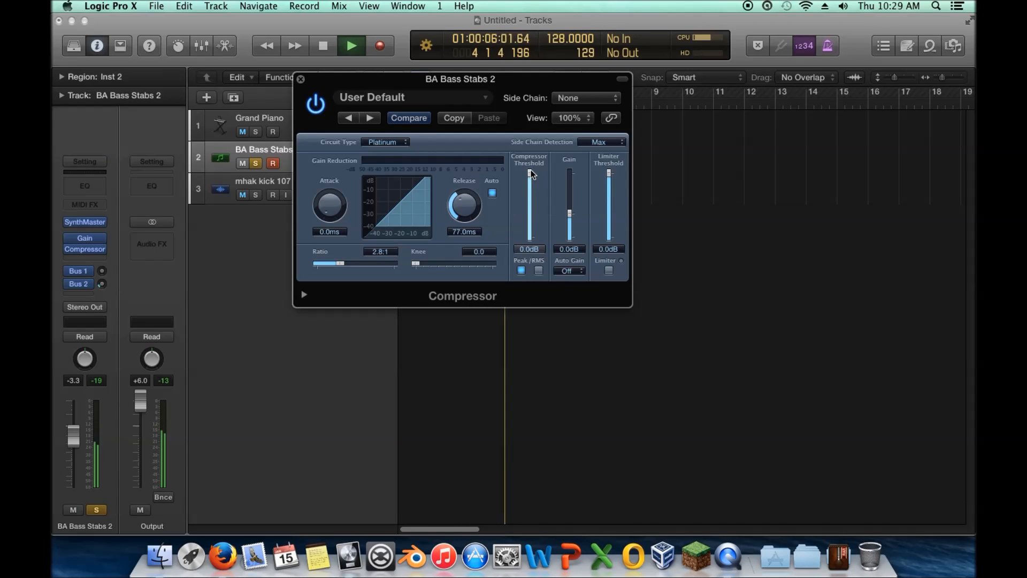
drag(531, 174, 527, 208)
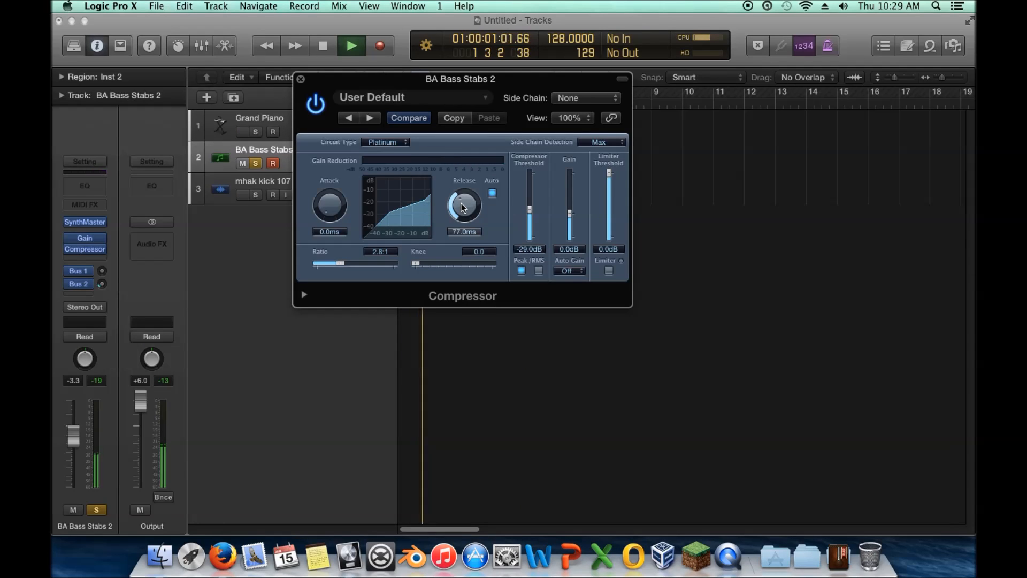
drag(463, 207, 465, 238)
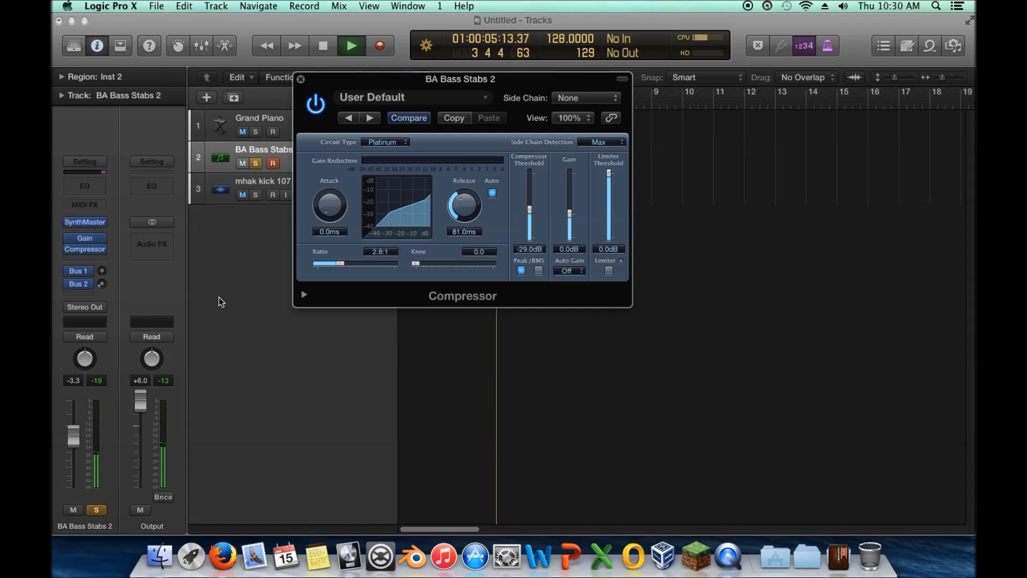
Examine the first mhak kick 107 A region's waveform in the audio file editor, keeping the arrangement clear of the compressor window.
drag(324, 98, 558, 150)
double_click(408, 194)
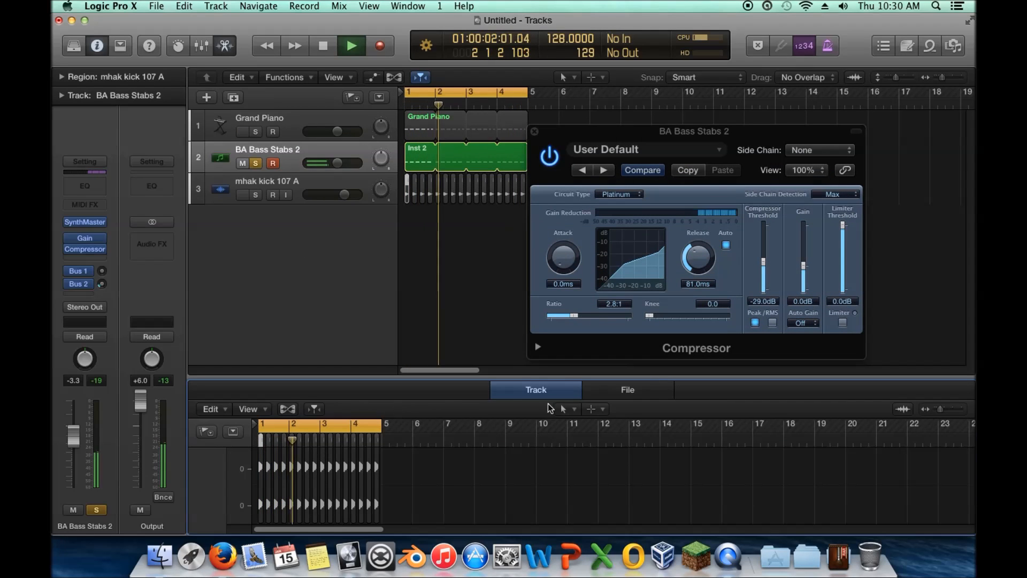
click(627, 390)
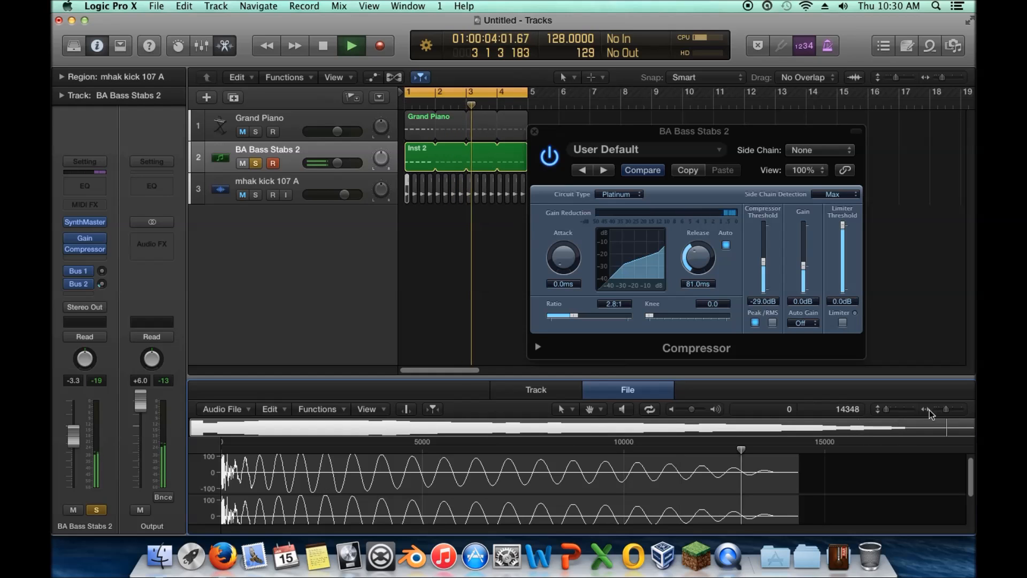
drag(945, 409, 940, 409)
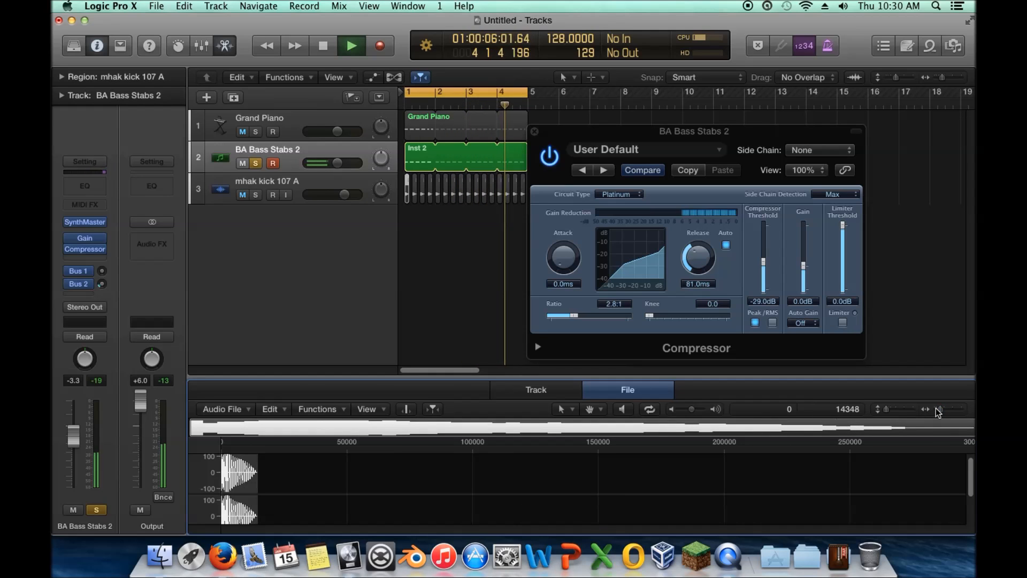
click(951, 410)
click(950, 409)
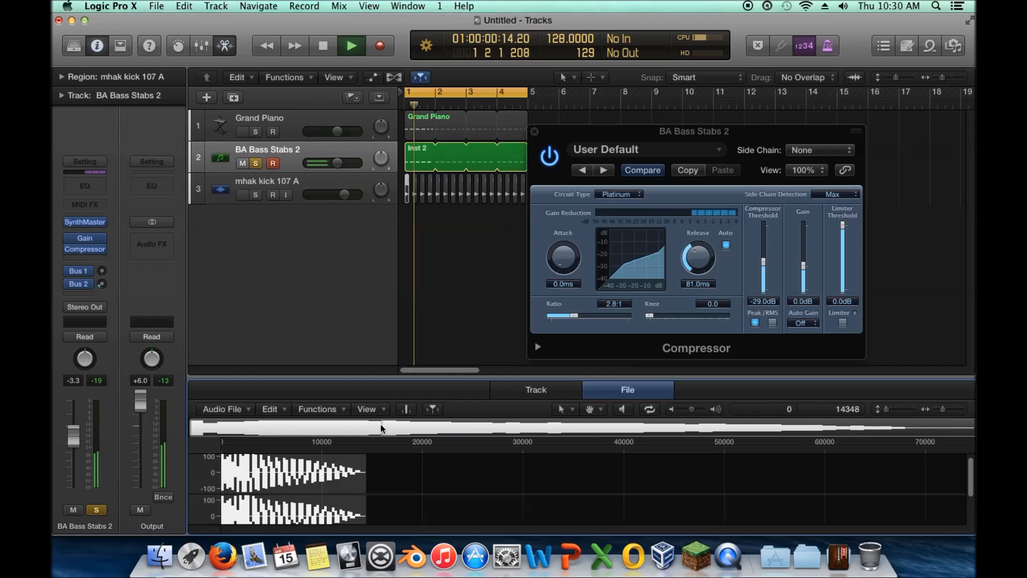
click(926, 412)
click(931, 413)
click(949, 410)
click(951, 410)
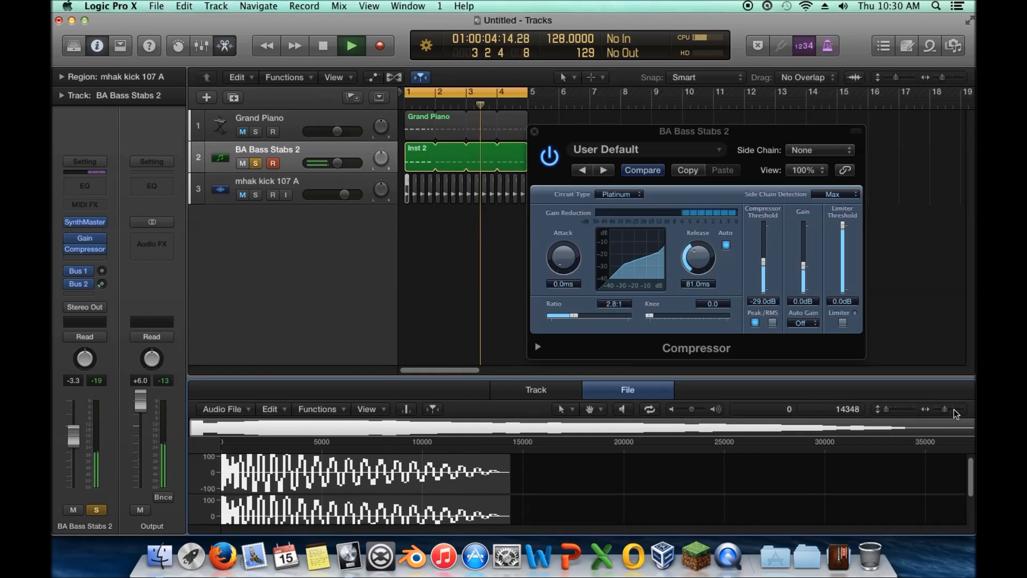
click(953, 409)
click(954, 411)
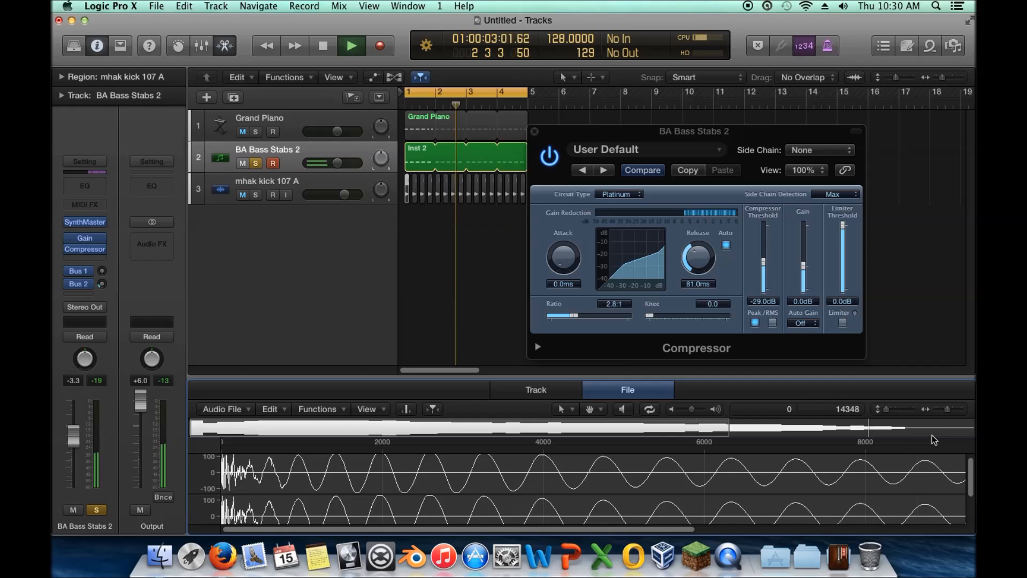
click(938, 409)
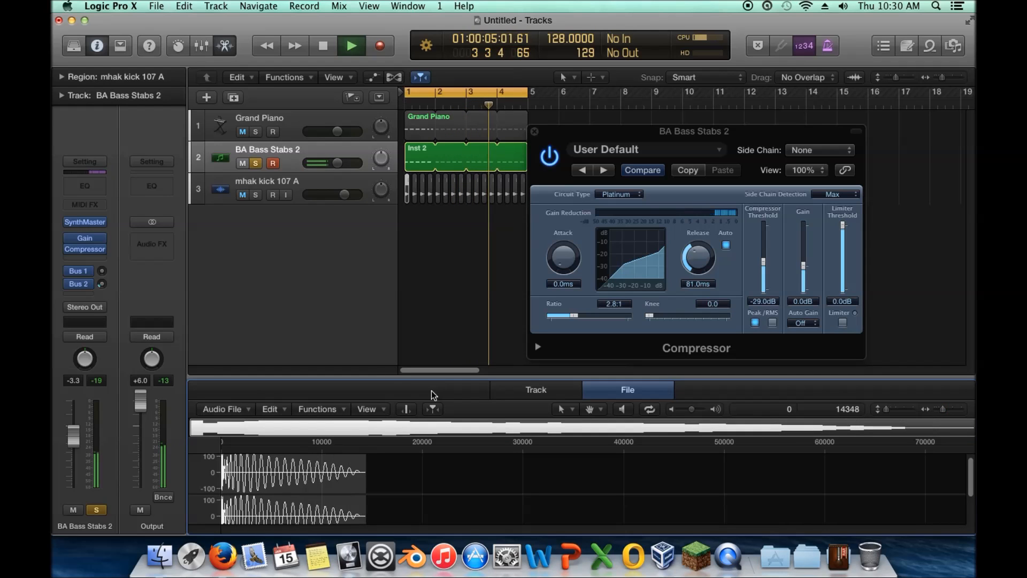
Set the compressor's attack to 23 ms and compare the bass with the compressor bypassed and active.
click(565, 263)
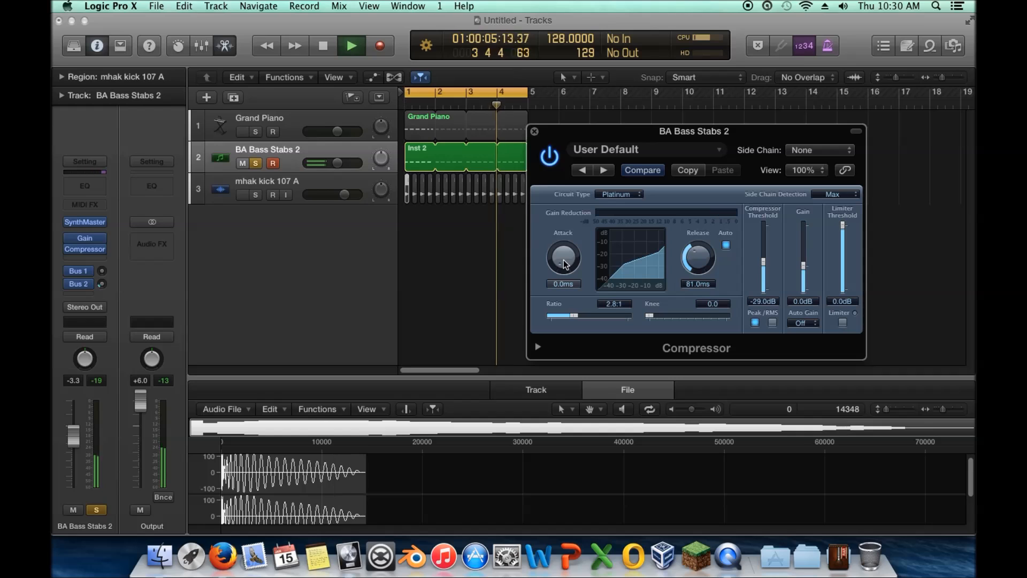
drag(567, 262, 564, 234)
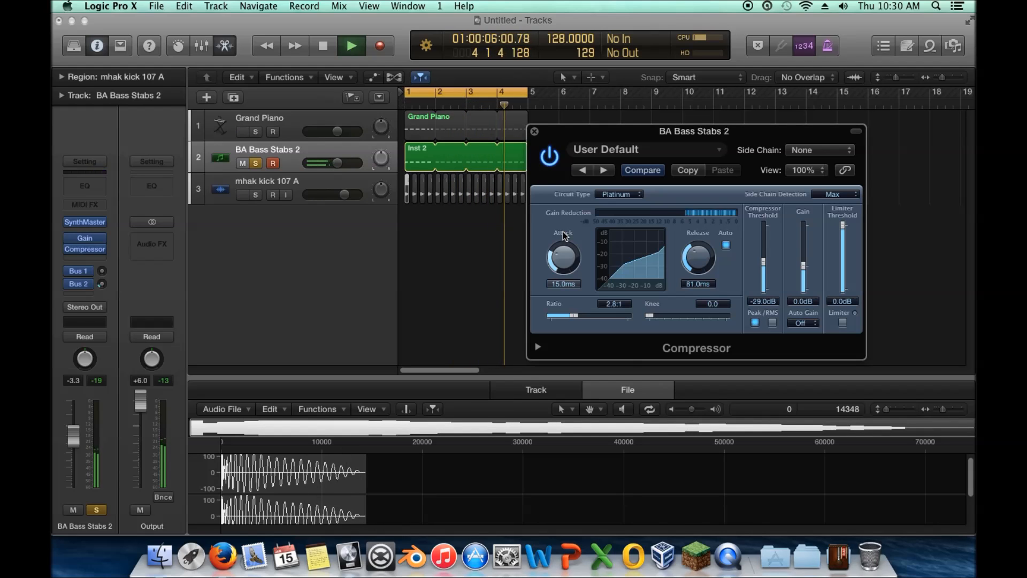
drag(563, 236, 568, 275)
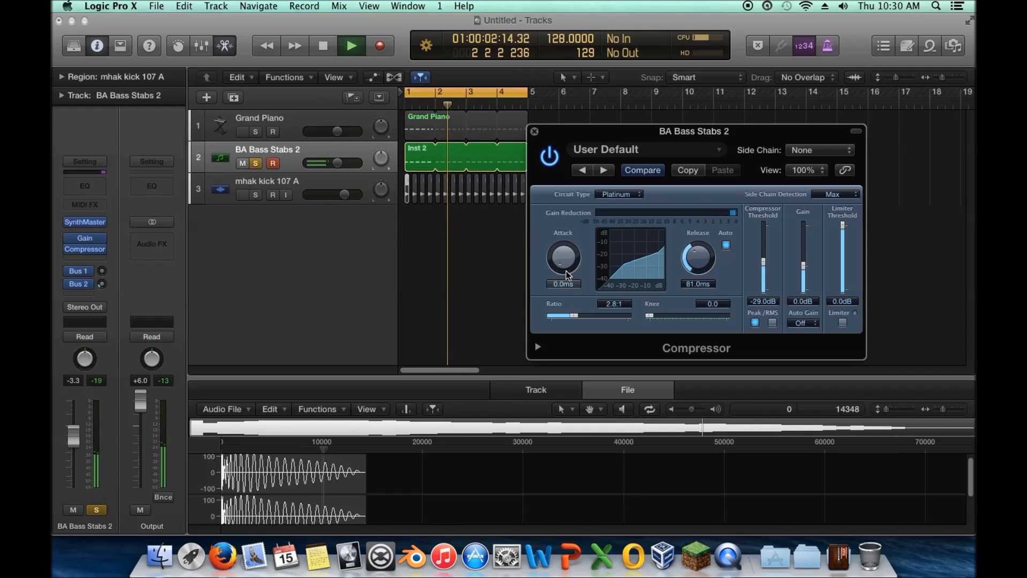
drag(568, 275, 564, 220)
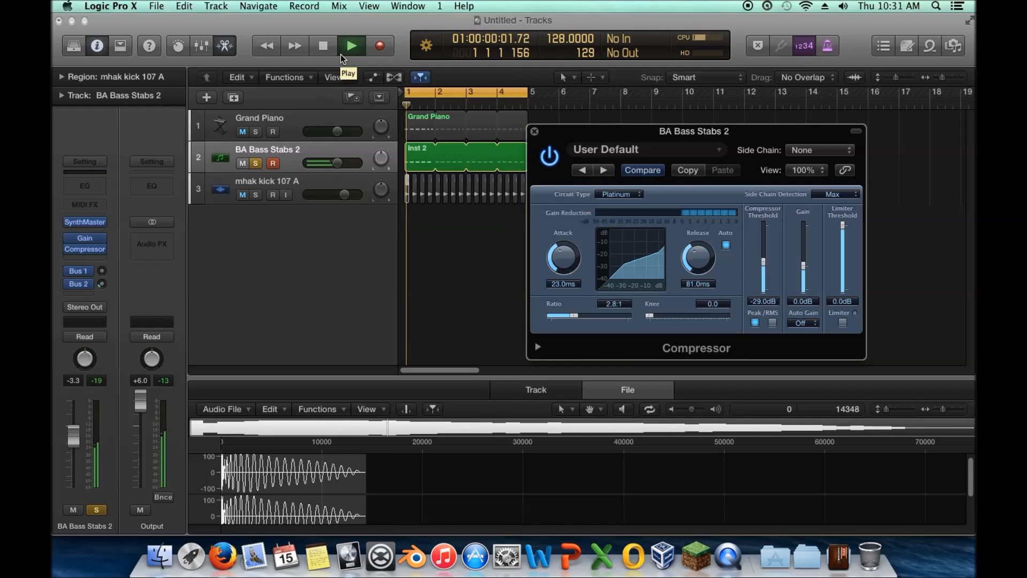
click(549, 156)
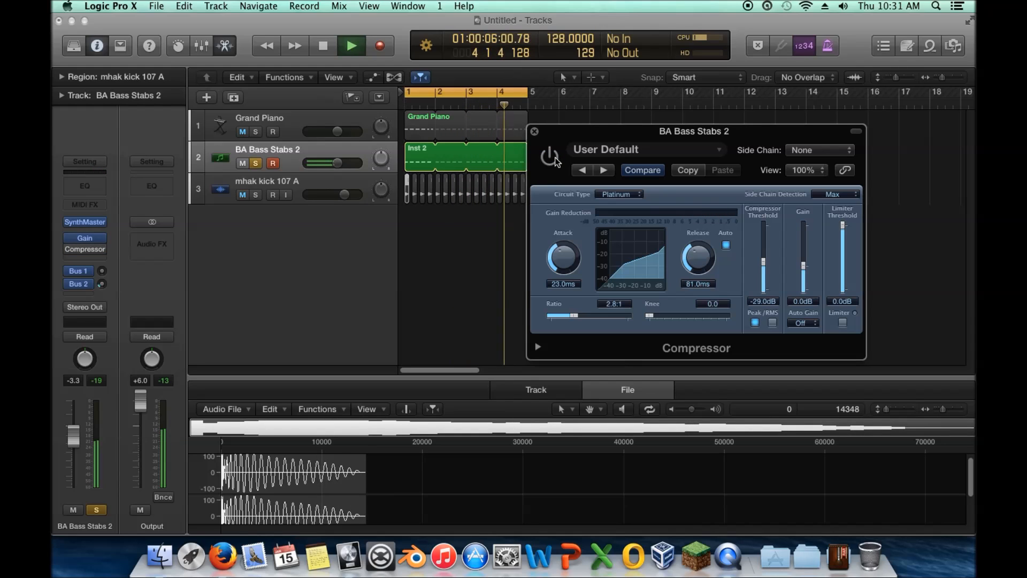
click(555, 160)
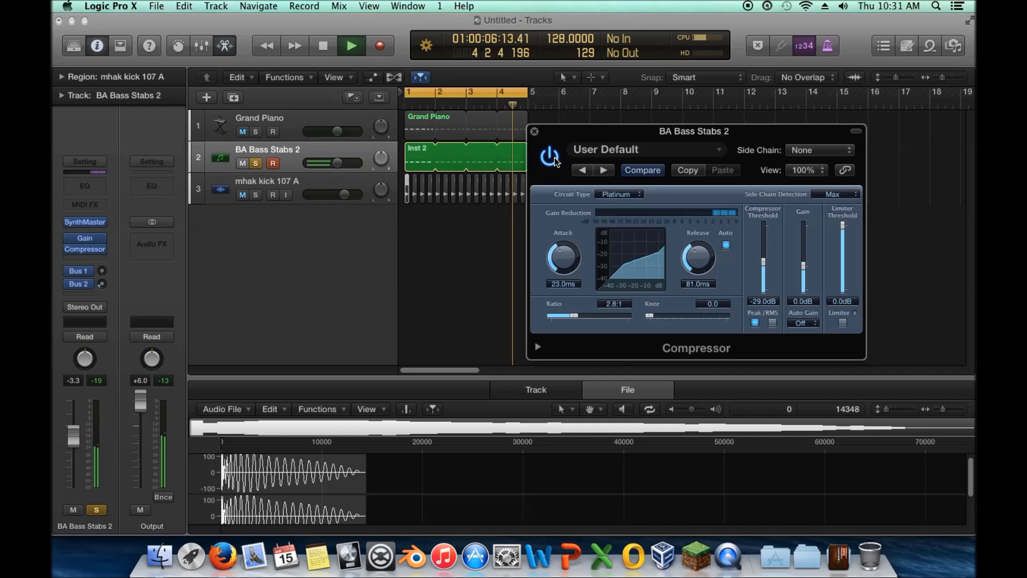
Compare the bass track's peak level with the compressor active and bypassed, clearing the peak reading and leaving the compressor active.
click(98, 380)
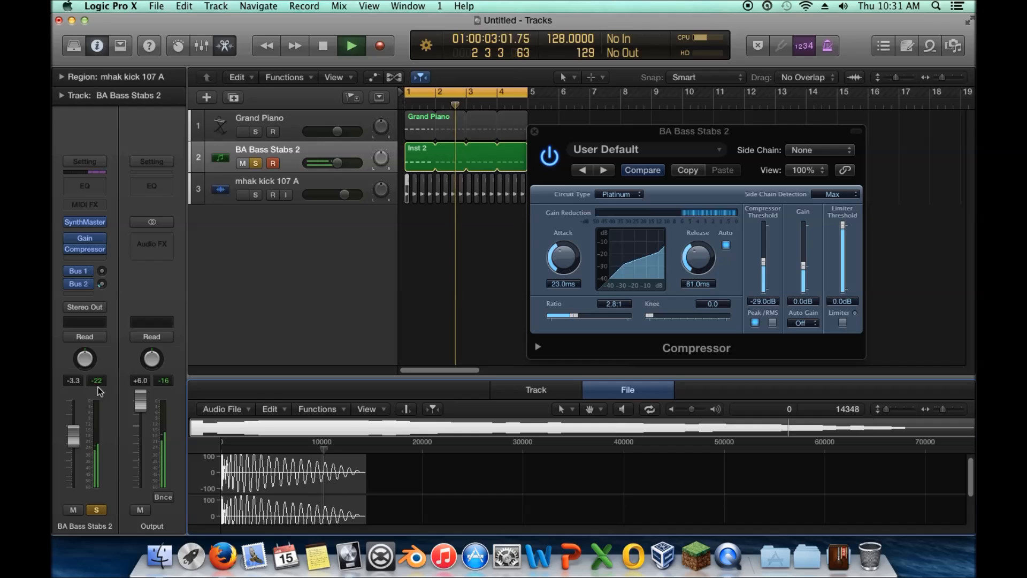
click(551, 156)
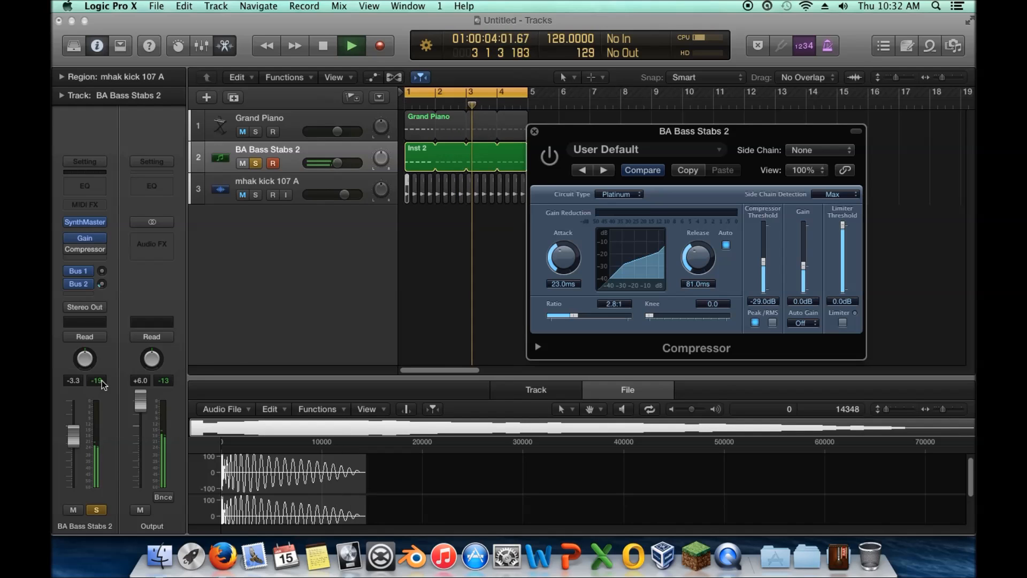
click(551, 157)
click(97, 382)
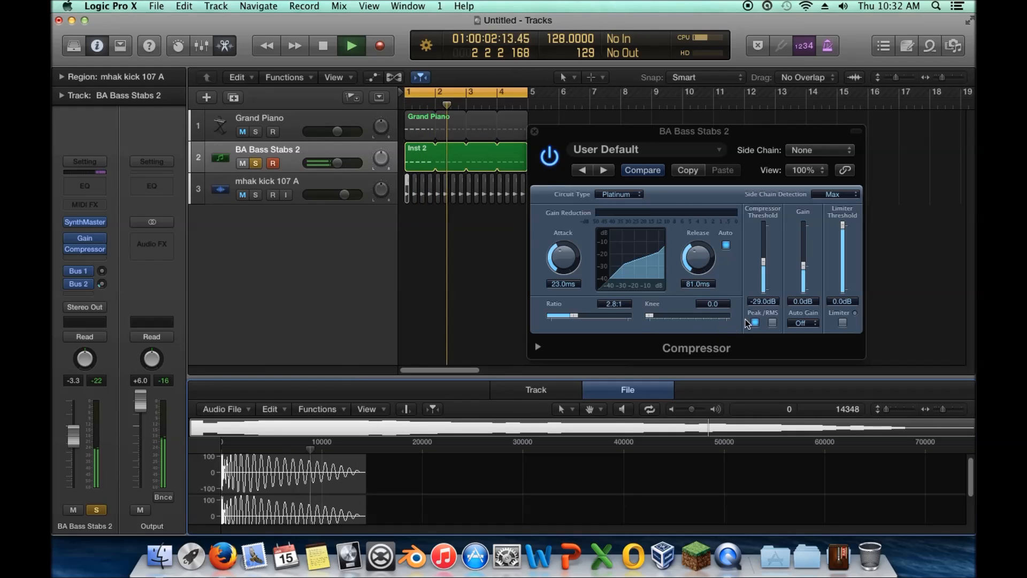
Set the compressor's gain to 3.0 dB, recheck the bass peak level, and compare the sound with the compressor bypassed and active.
click(804, 275)
drag(804, 275, 806, 272)
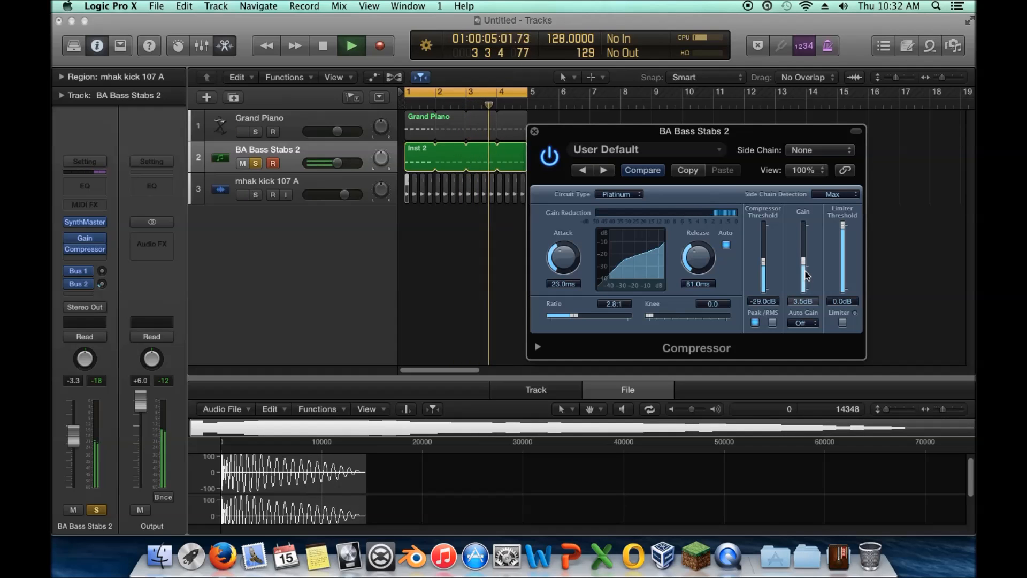
drag(803, 261, 803, 261)
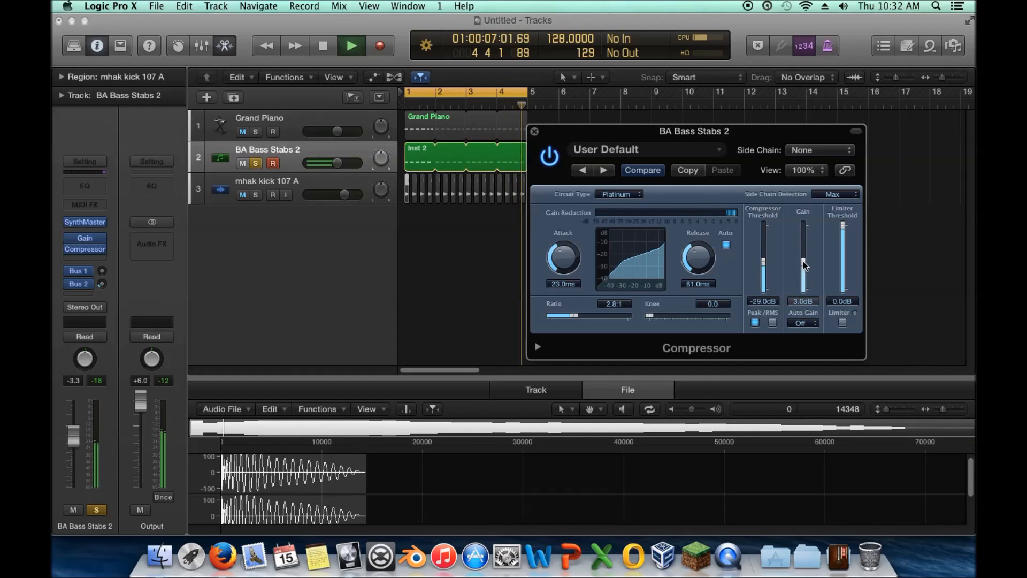
click(97, 382)
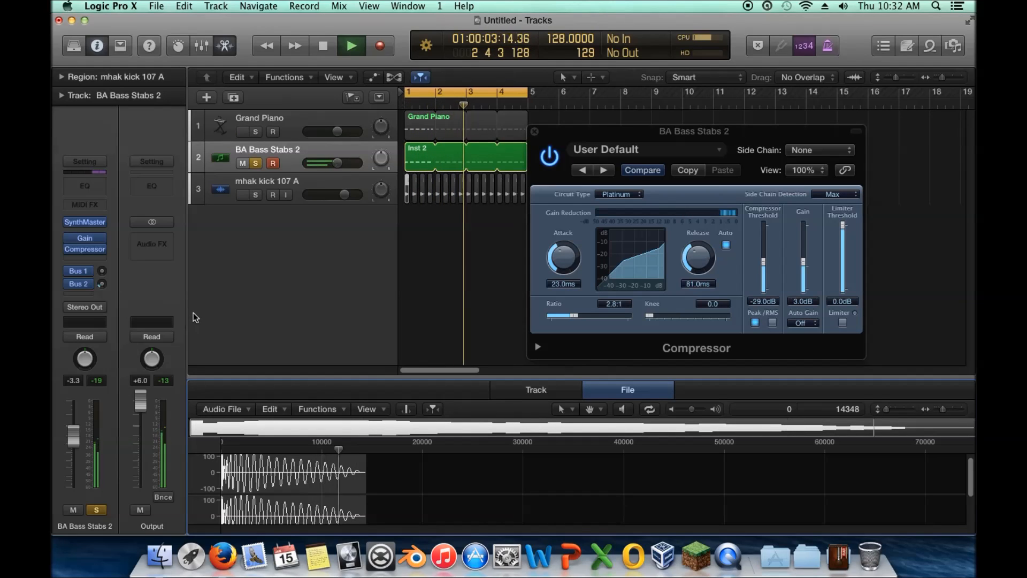
click(548, 160)
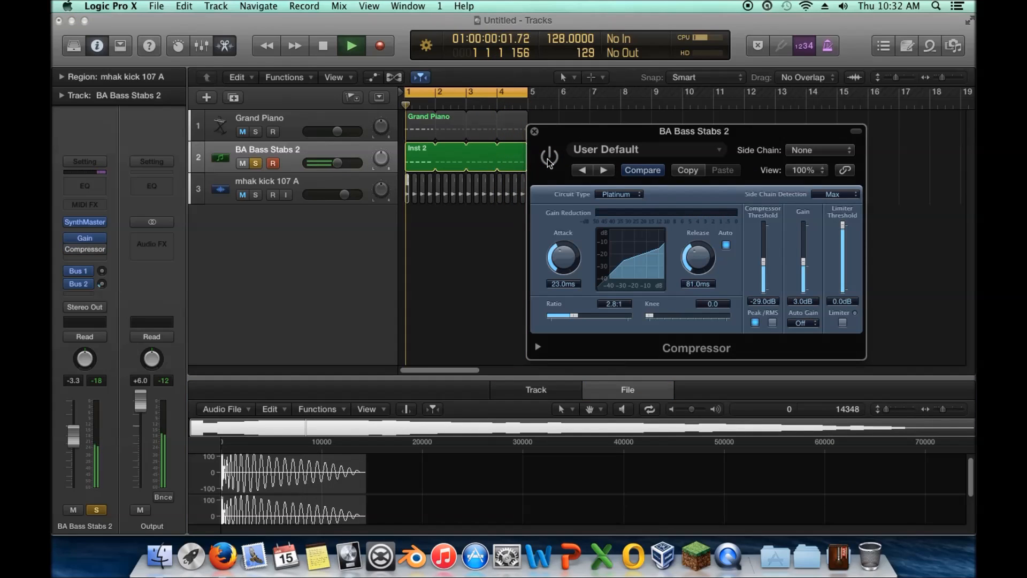
click(547, 158)
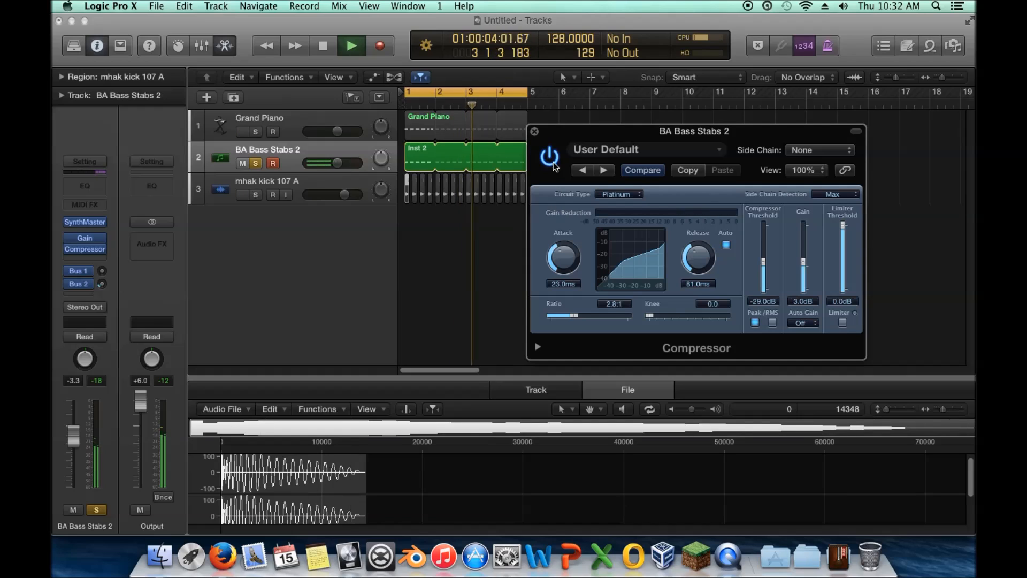
click(553, 165)
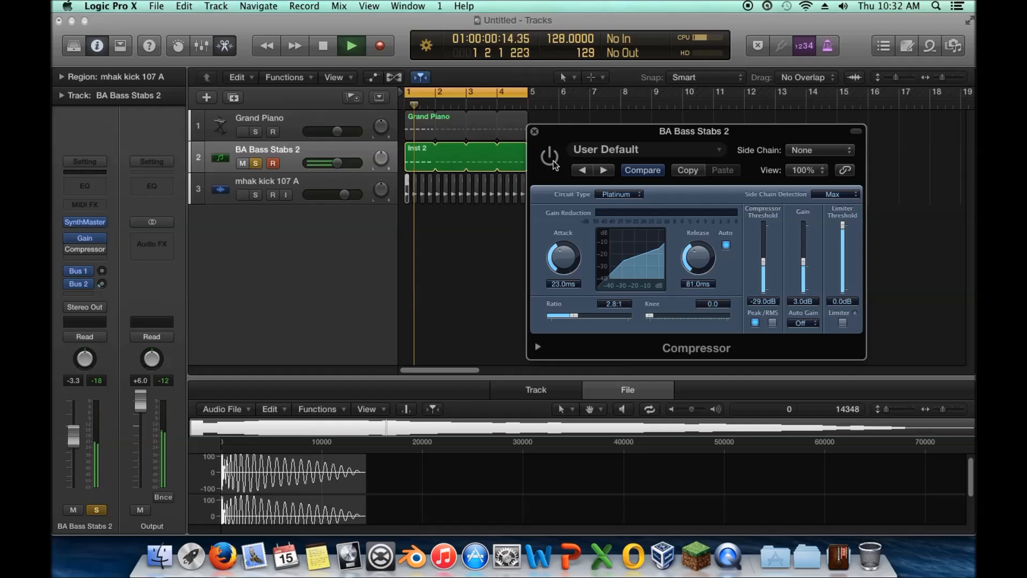
click(554, 164)
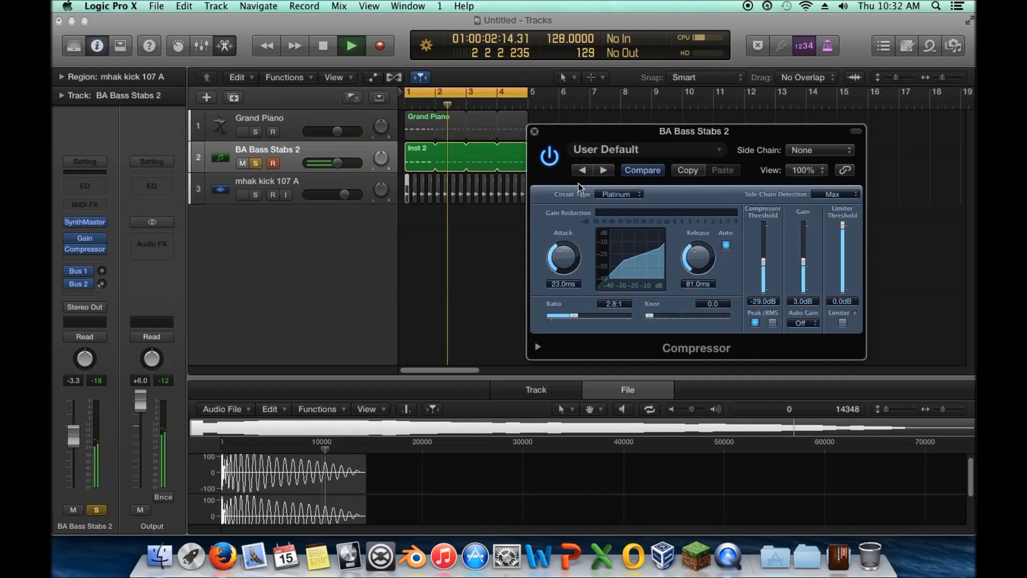
Set the compressor's attack to 50 ms, its ratio to 6.1:1 and its threshold to -34.0 dB.
mouse_move(564, 258)
mouse_down()
mouse_move(570, 233)
mouse_move(568, 288)
mouse_move(564, 235)
mouse_move(563, 247)
mouse_up()
drag(573, 316, 591, 316)
drag(764, 261, 763, 265)
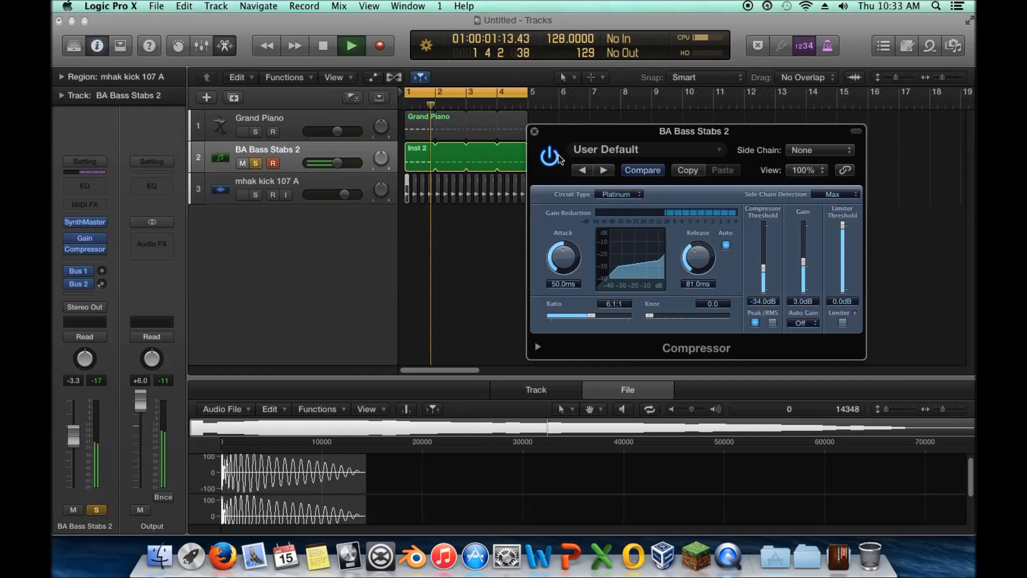
Recheck the bass peak level, raise the compressor's gain to 4.5 dB, and compare the sound bypassed and active.
click(101, 384)
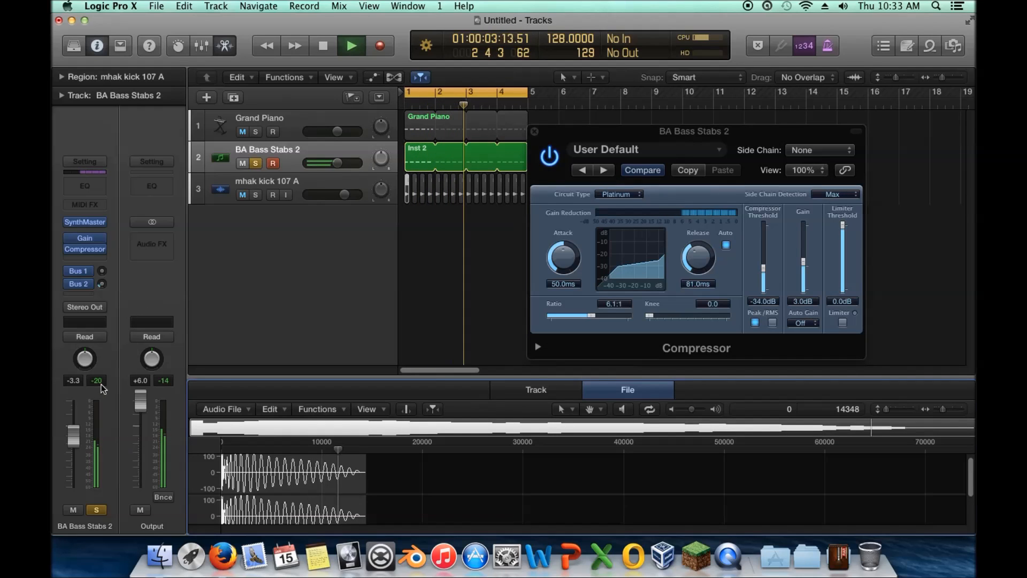
drag(809, 272, 803, 261)
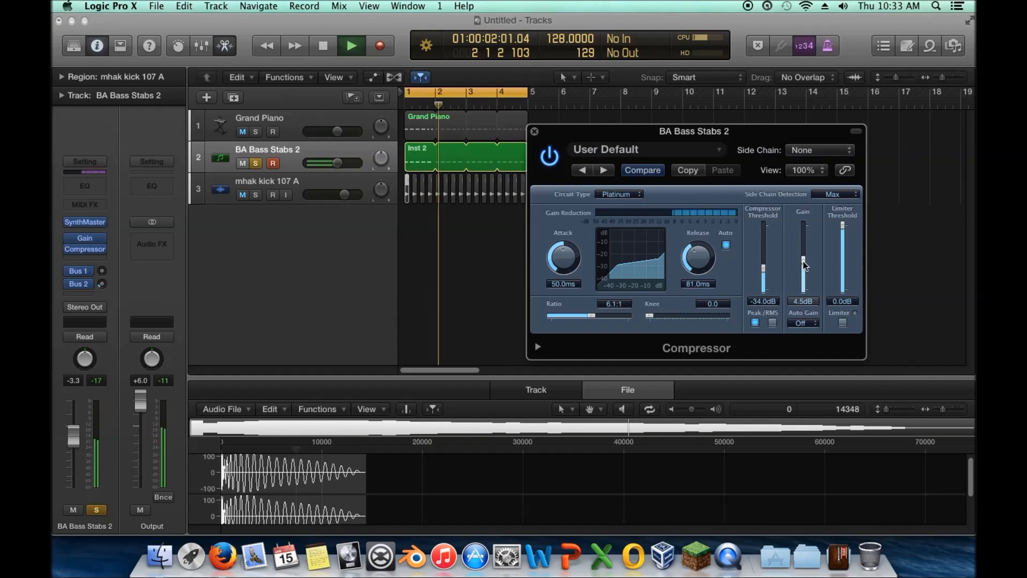
click(100, 379)
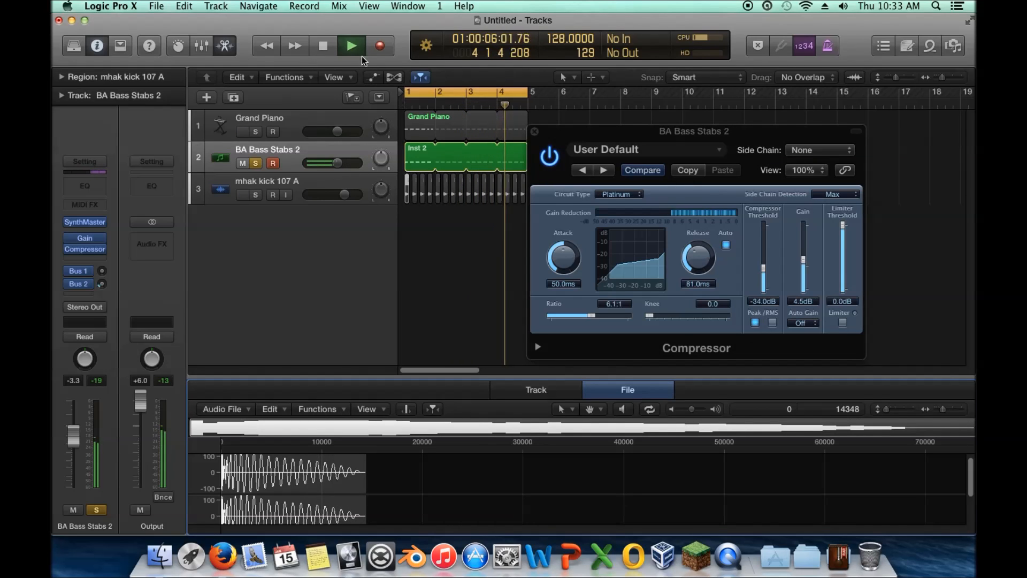
click(551, 157)
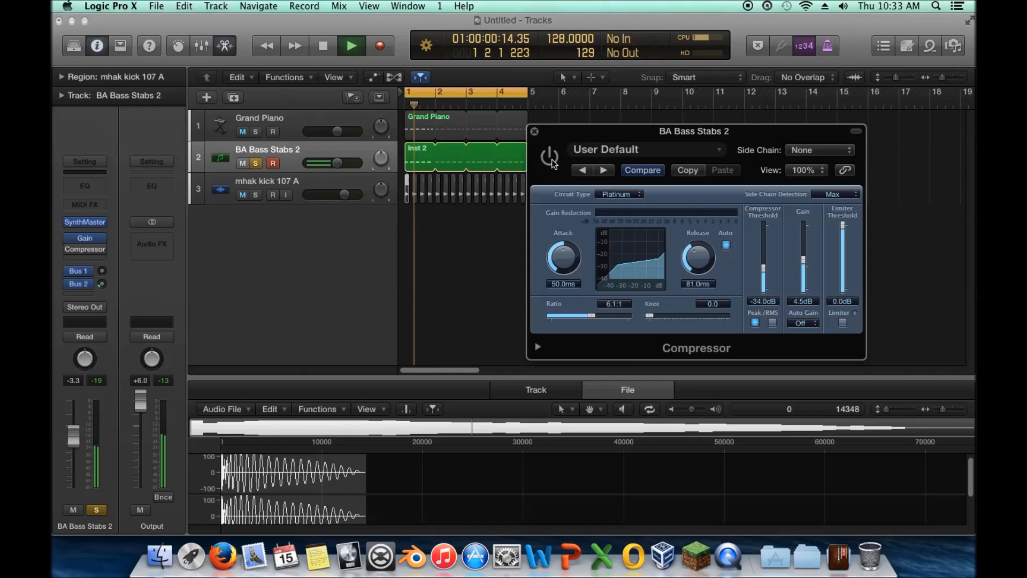
click(551, 157)
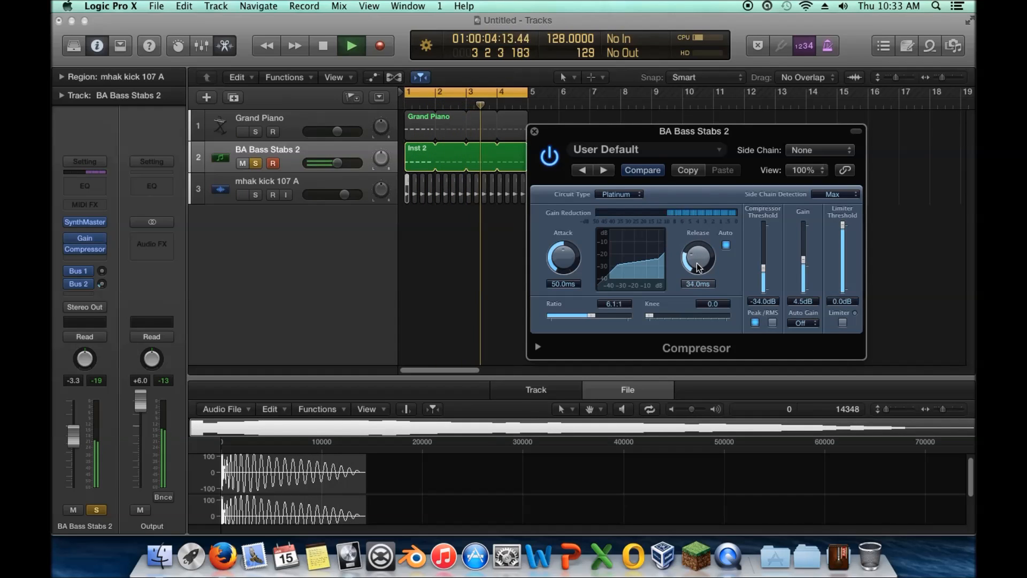
Set the compressor's release to 17 ms, compare the bass with the compressor bypassed and active, and stop playback.
drag(698, 256, 700, 277)
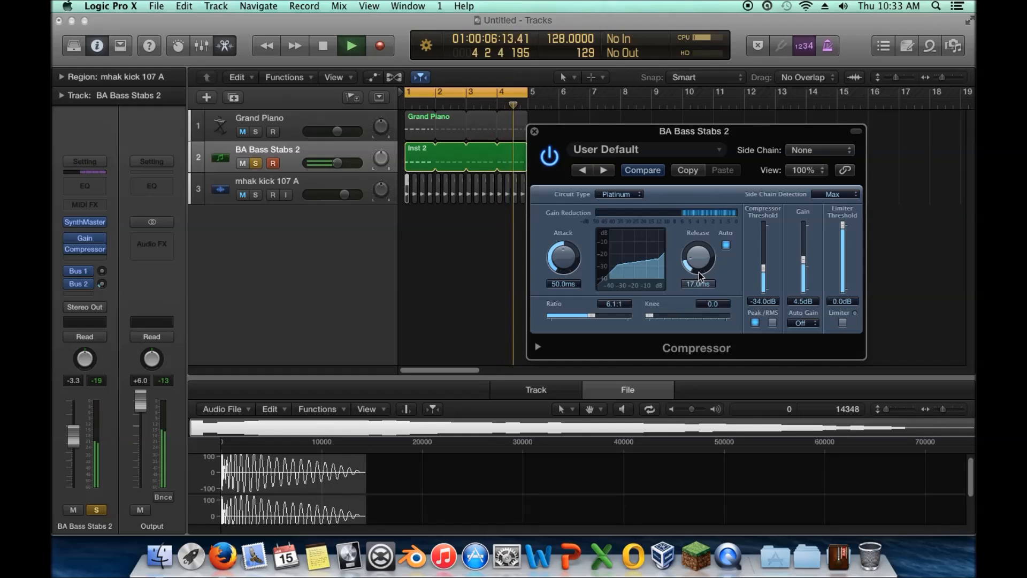
click(557, 160)
click(557, 159)
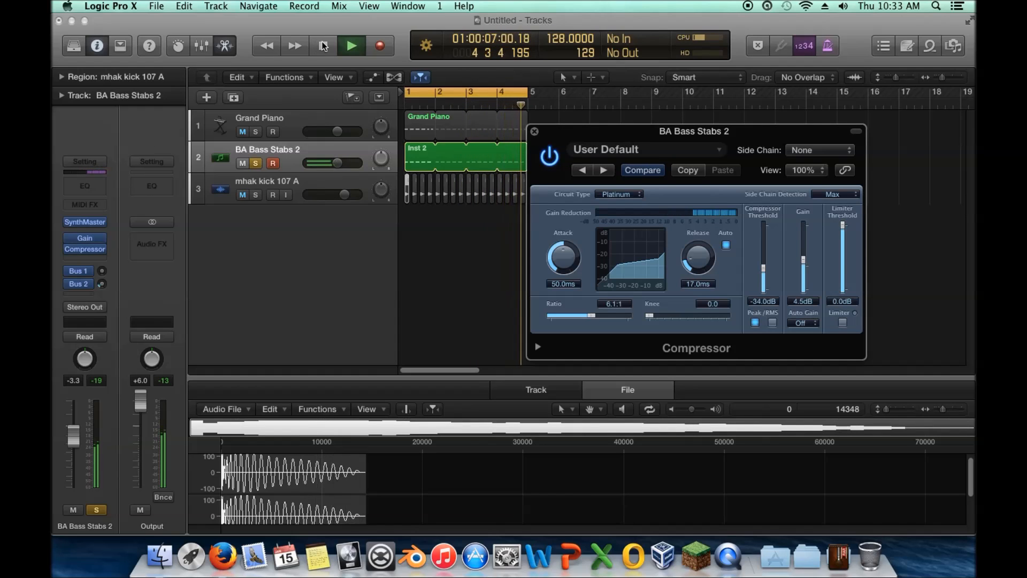
click(324, 47)
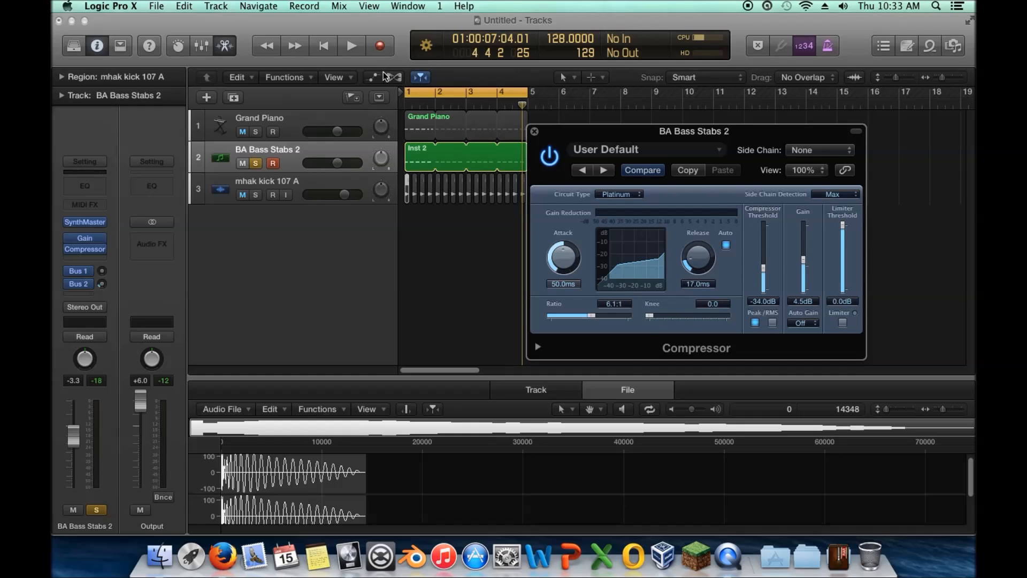
Resume playback and set the compressor's knee to 1.0.
click(352, 45)
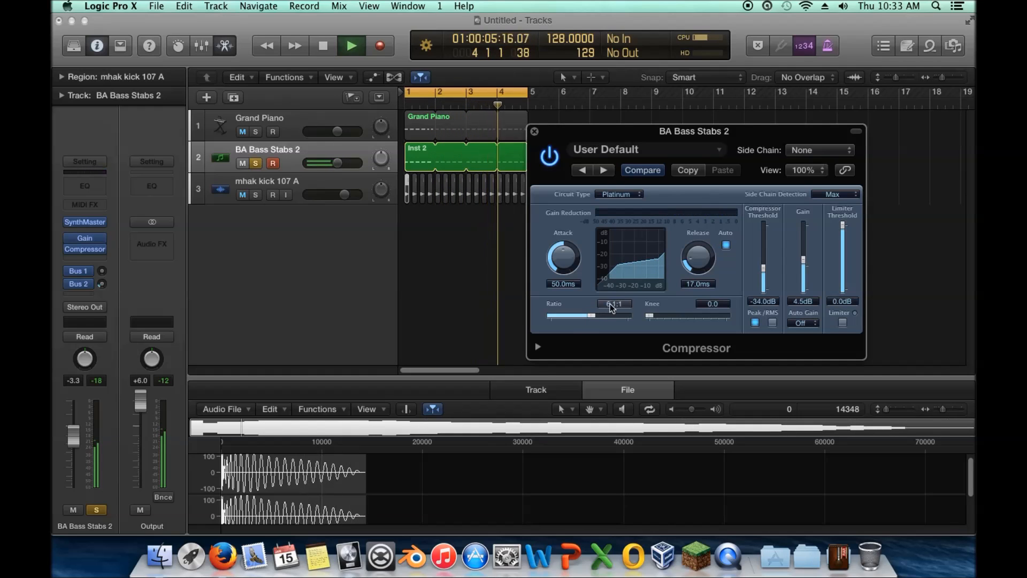
drag(649, 315, 677, 316)
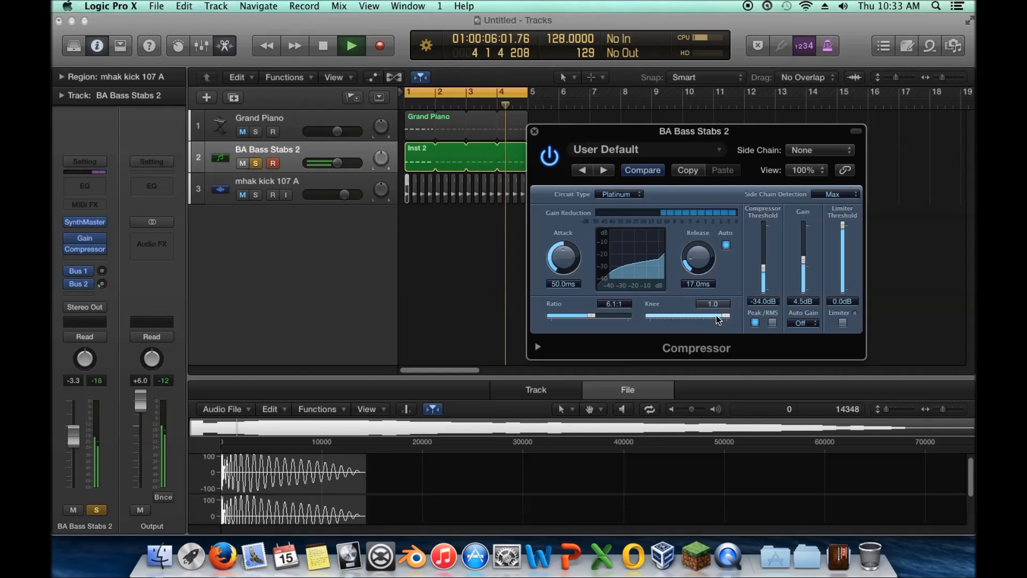
mouse_move(728, 318)
mouse_down()
mouse_move(617, 316)
mouse_move(743, 316)
mouse_up()
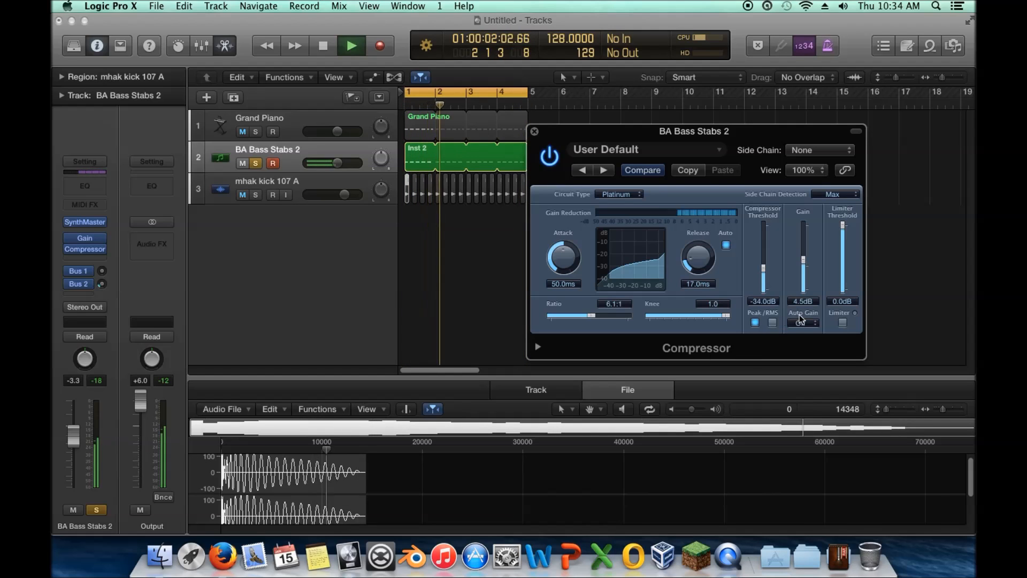
Compare the compressor's RMS and Peak level detection on the playing bass, finishing with Peak selected.
click(772, 322)
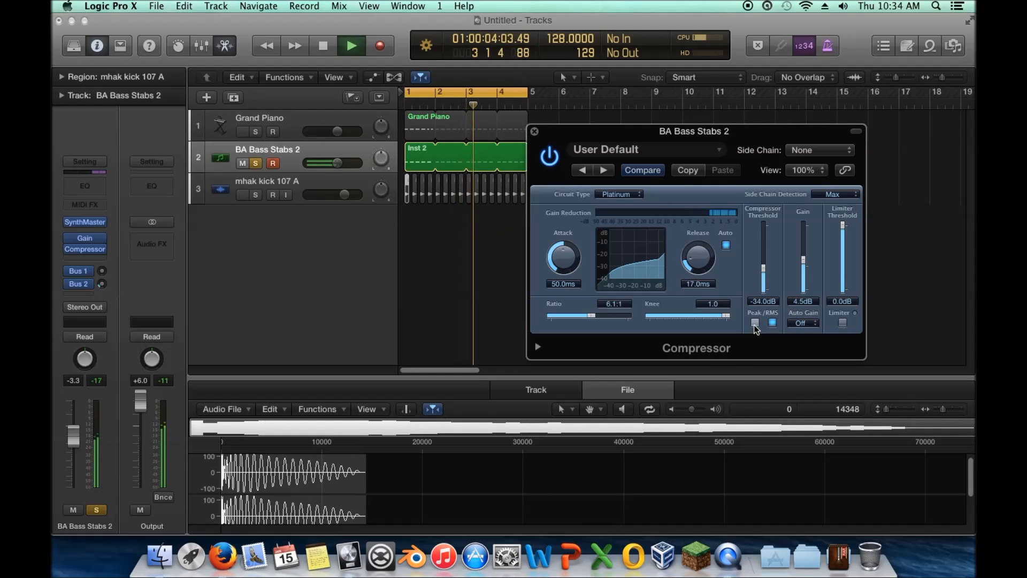
click(755, 323)
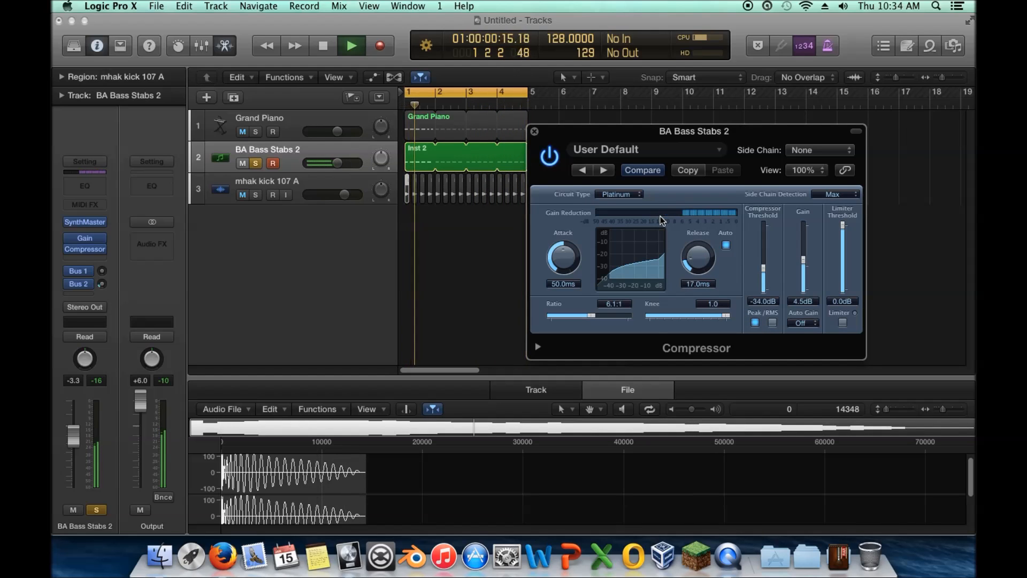
click(767, 312)
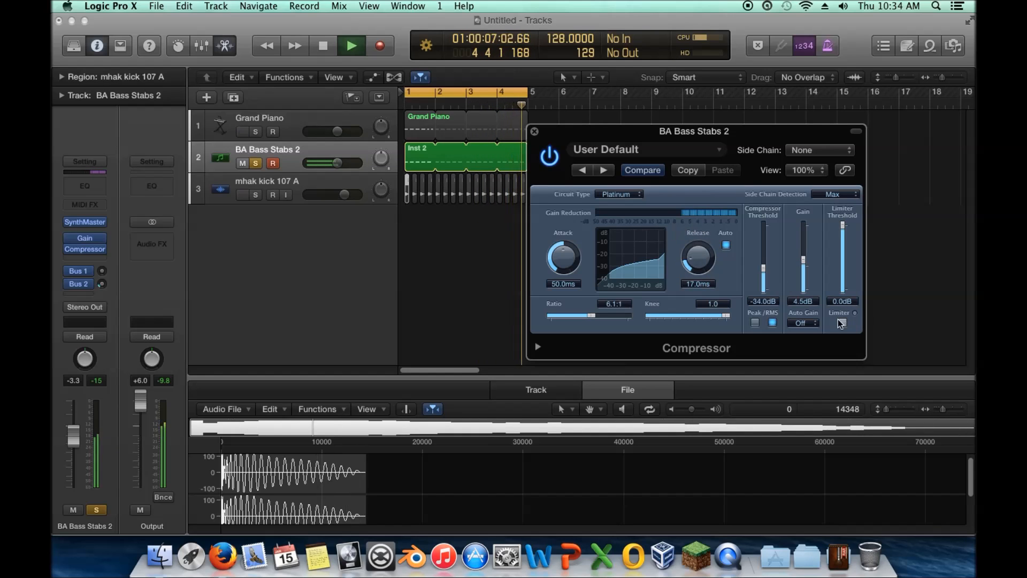
click(754, 322)
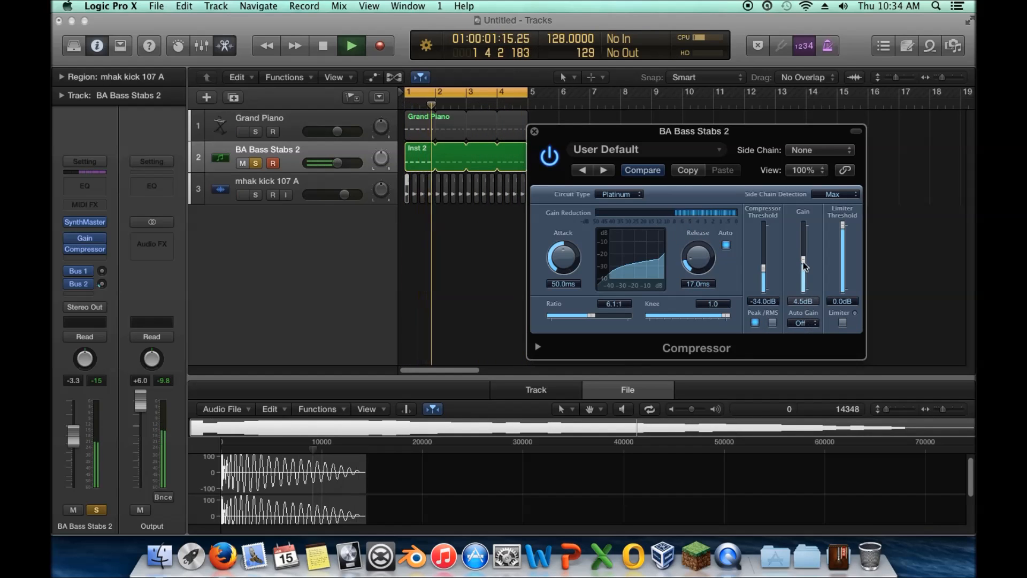
Reset the compressor's gain to 0.0 dB and set its auto gain to -12dB.
alt+click(804, 305)
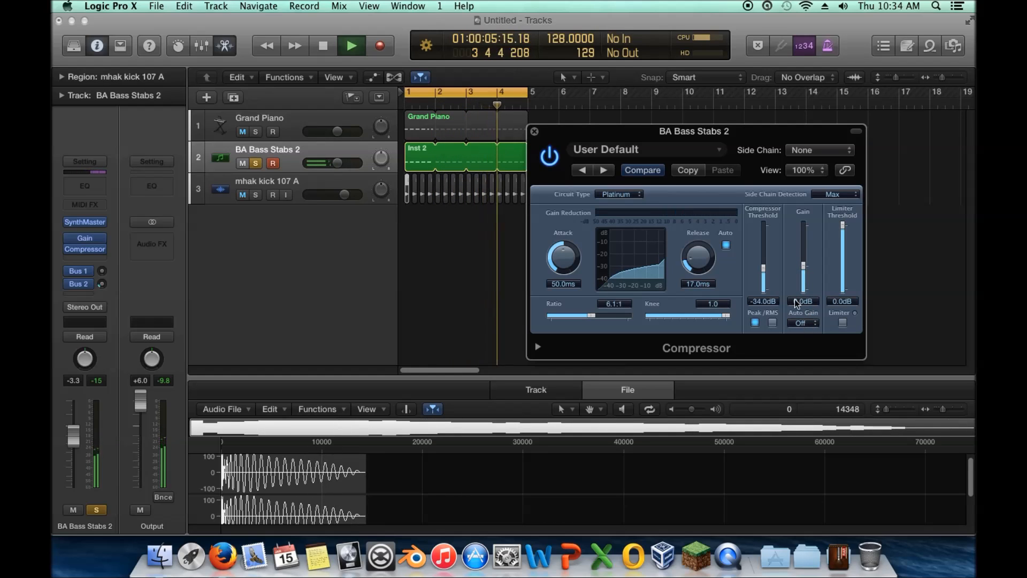
click(810, 324)
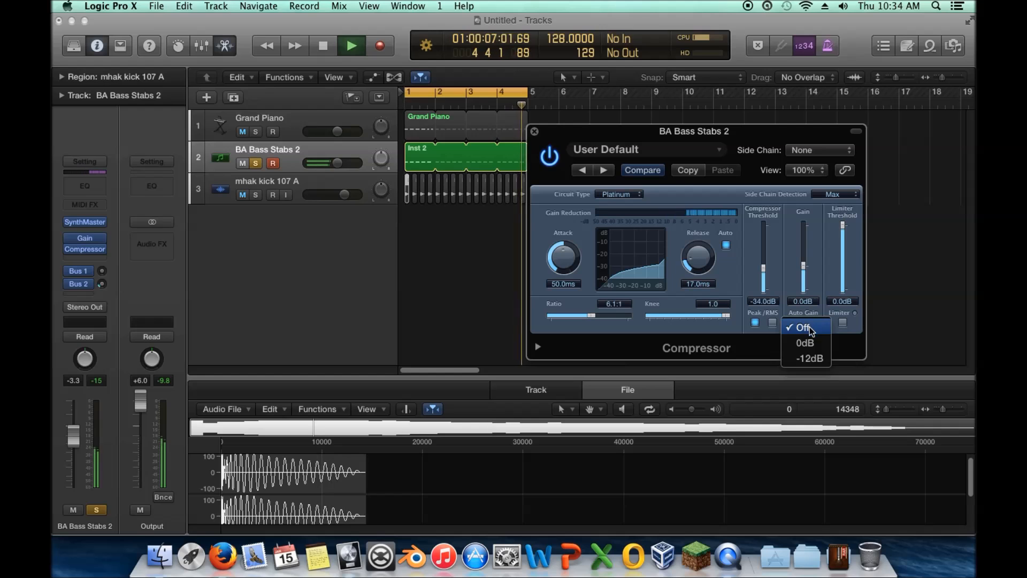
click(812, 357)
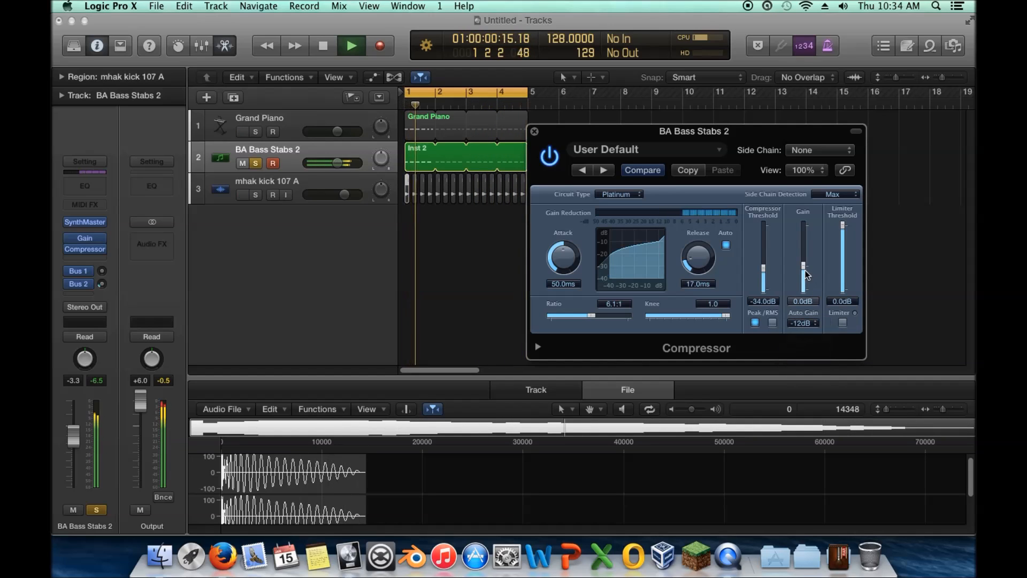
Lower the compressor's gain in stages to -12.0 dB, clearing and rechecking the bass track's peak level at each stage.
click(99, 380)
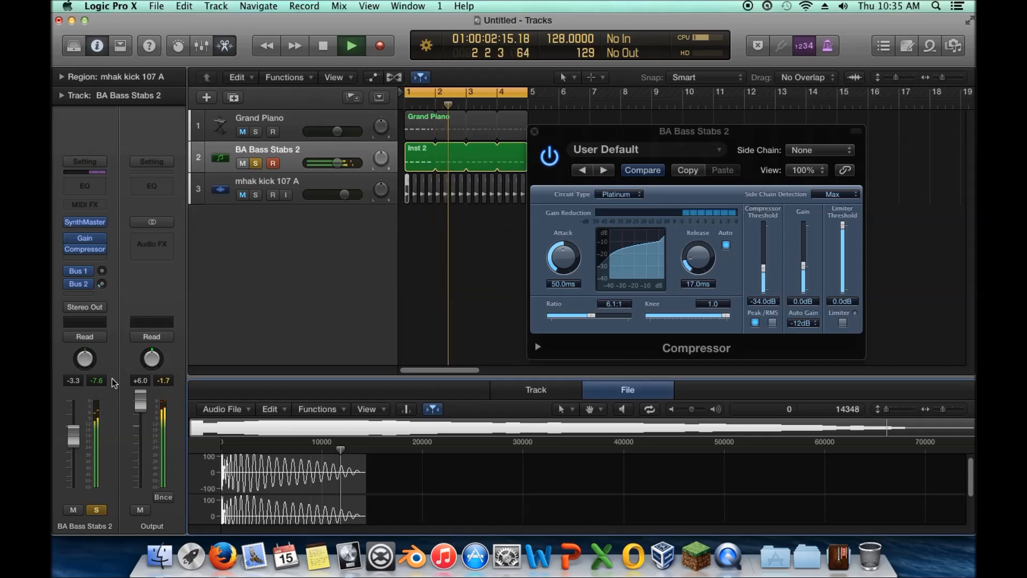
drag(804, 266, 803, 278)
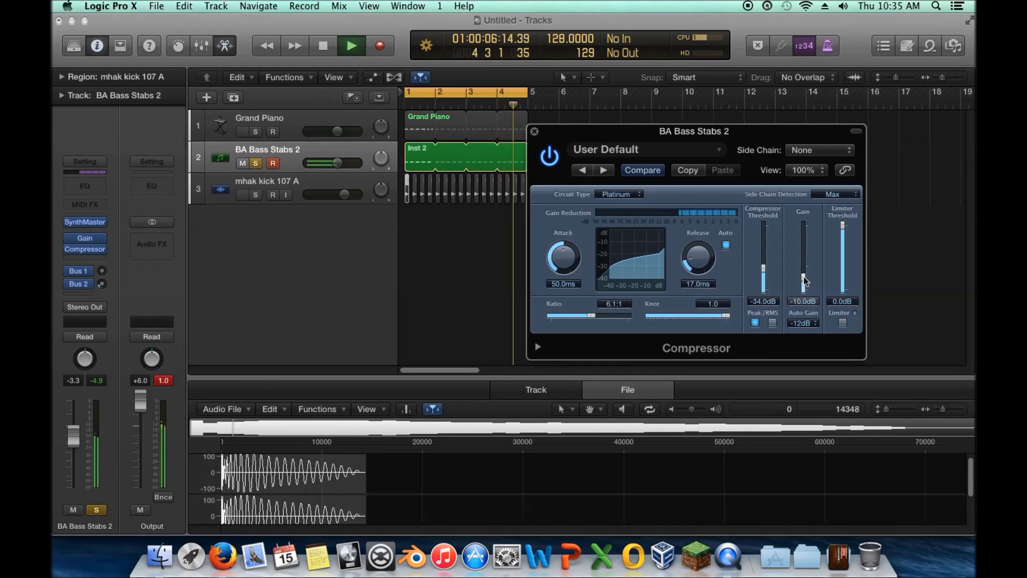
click(99, 380)
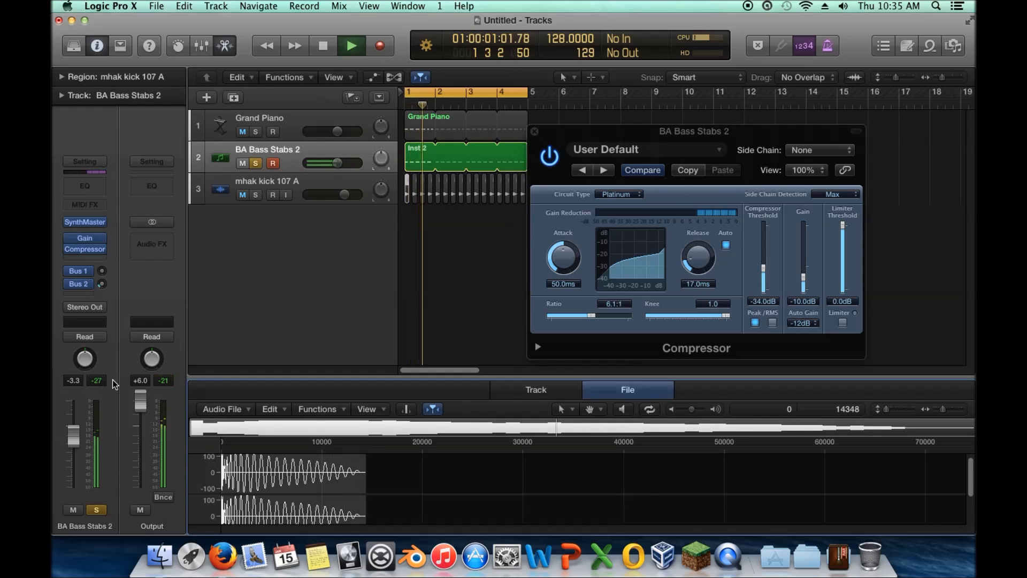
drag(805, 276, 806, 277)
click(101, 381)
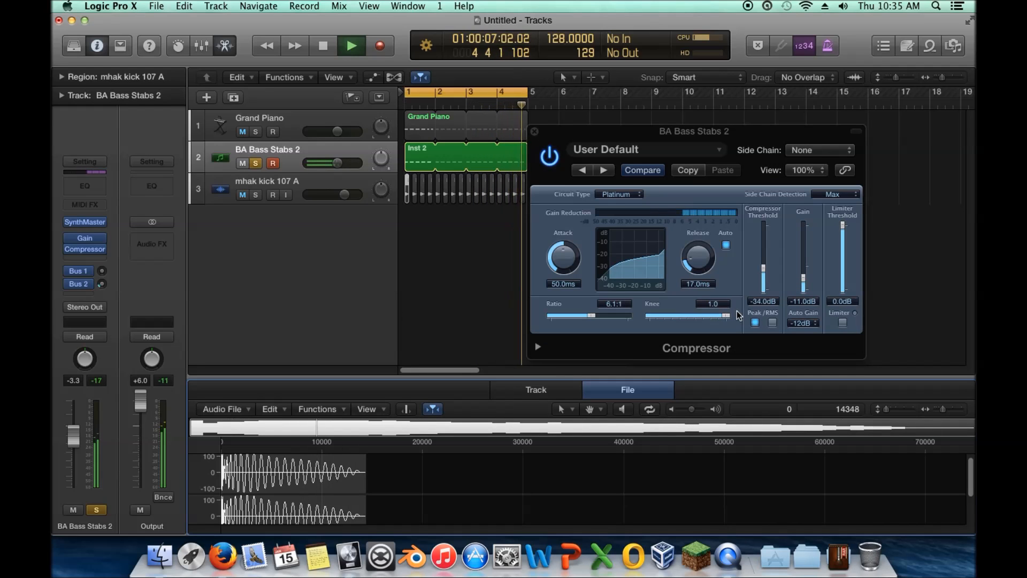
drag(809, 289, 805, 288)
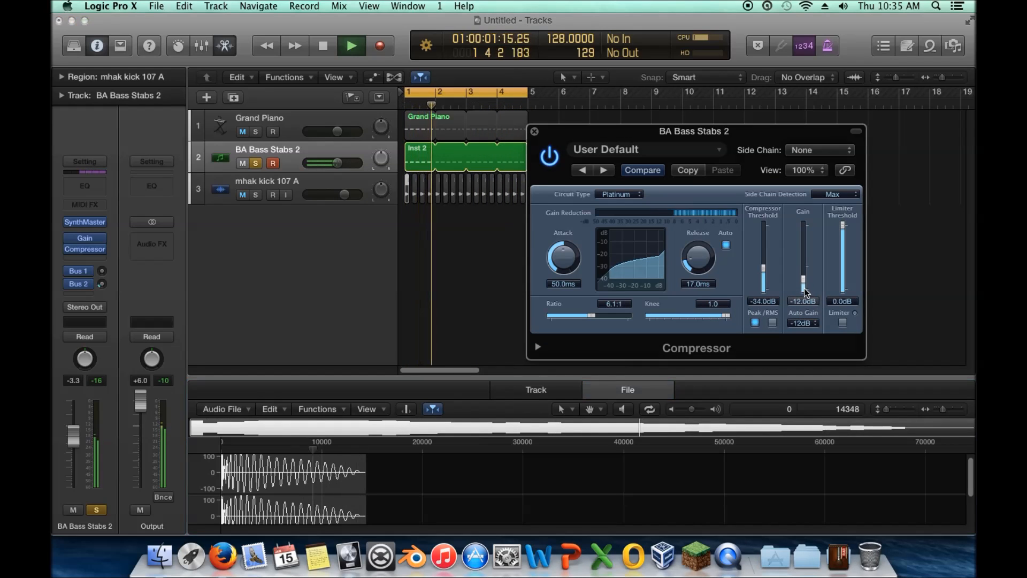
click(102, 381)
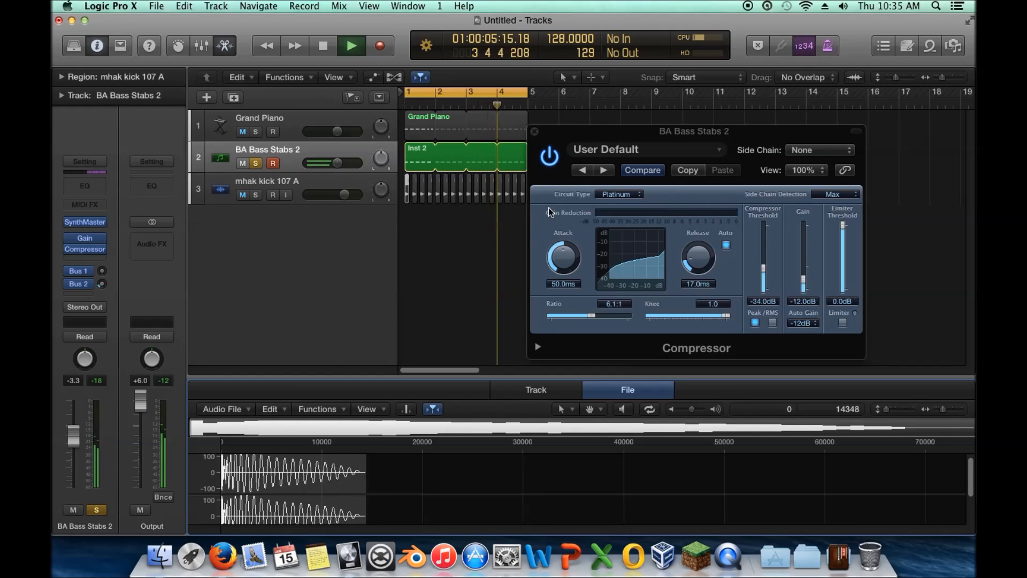
Compare the playing bass with the compressor bypassed and active, finishing with the compressor switched on.
click(551, 159)
click(551, 159)
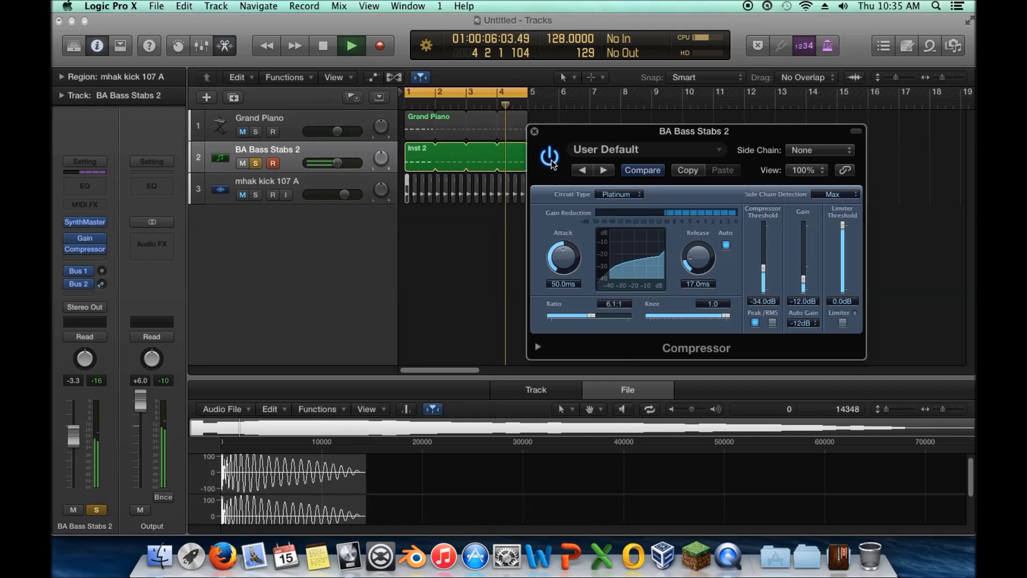
click(551, 160)
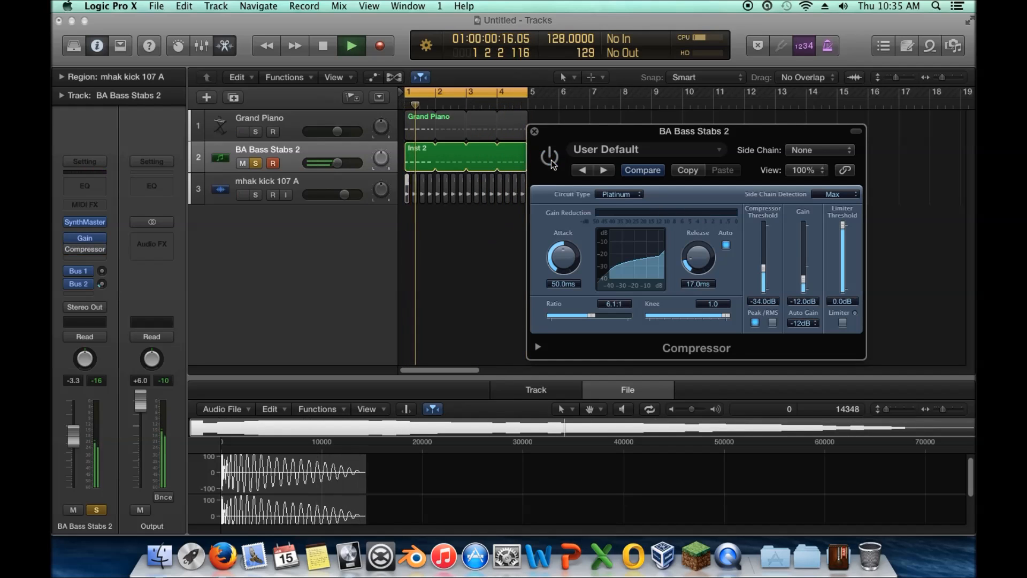
click(550, 160)
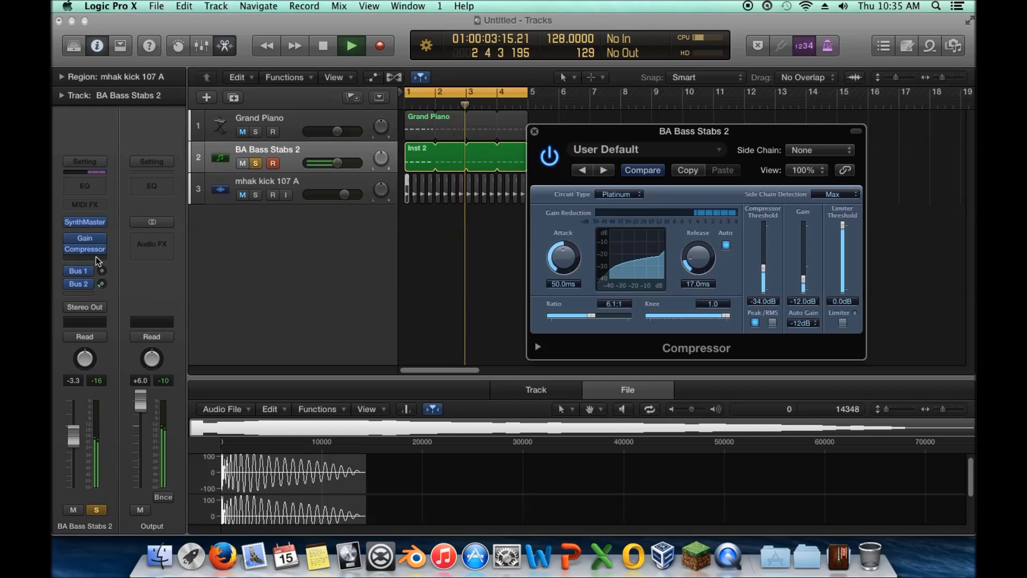
mouse_move(89, 246)
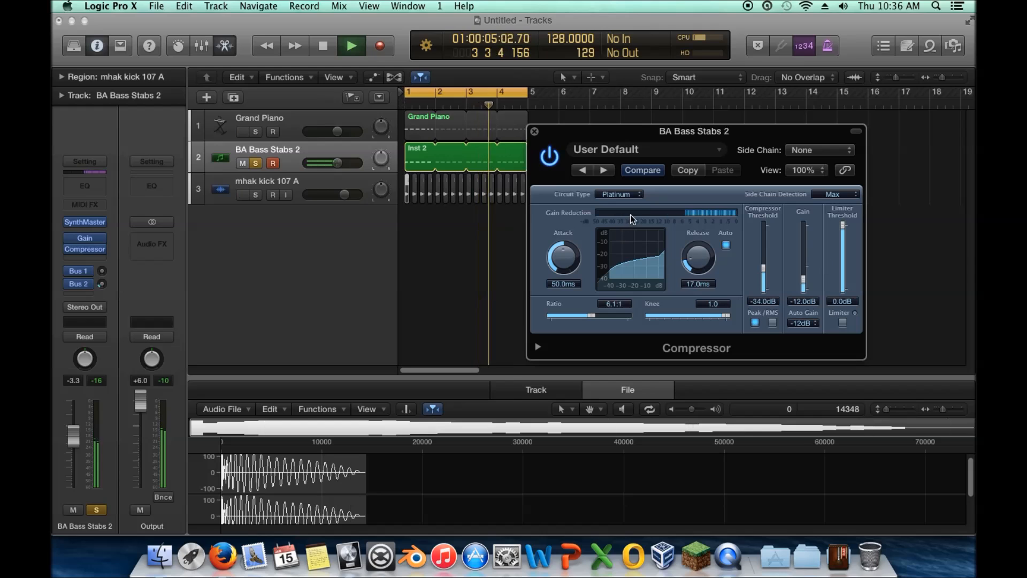
Audition the Studio VCA and Studio FET circuit types of the compressor on the playing bass.
click(637, 195)
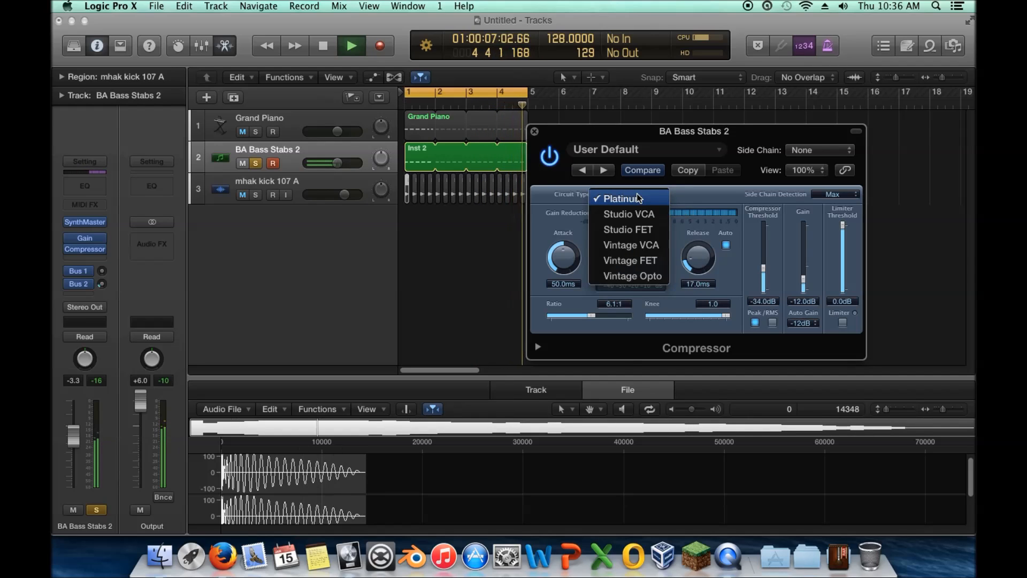
click(635, 199)
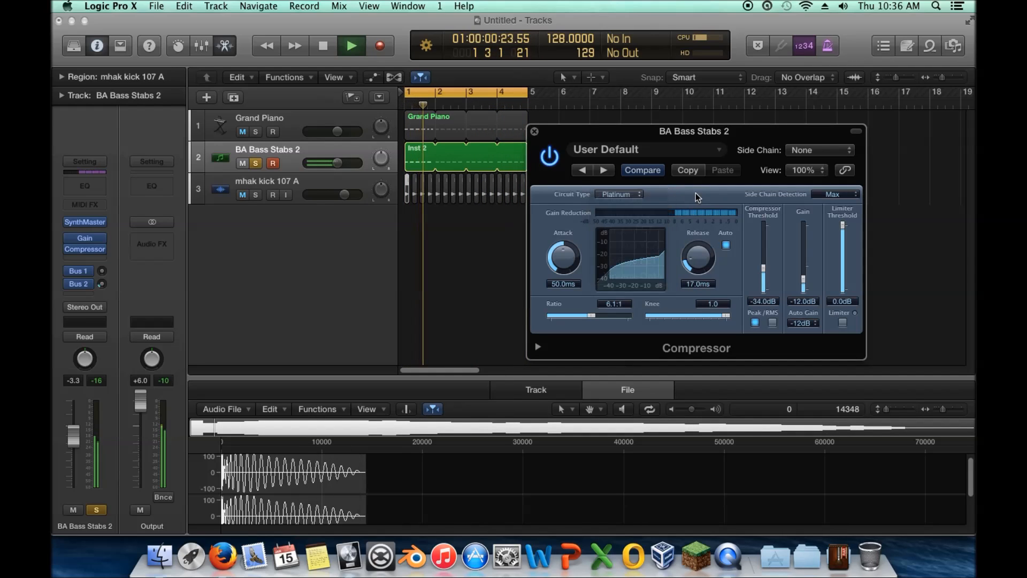
click(632, 196)
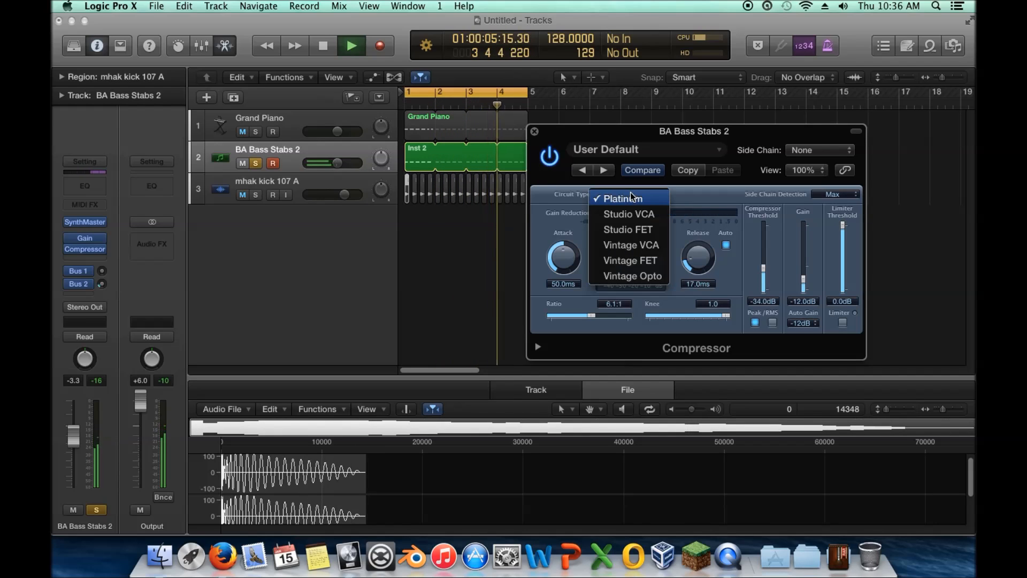
click(635, 213)
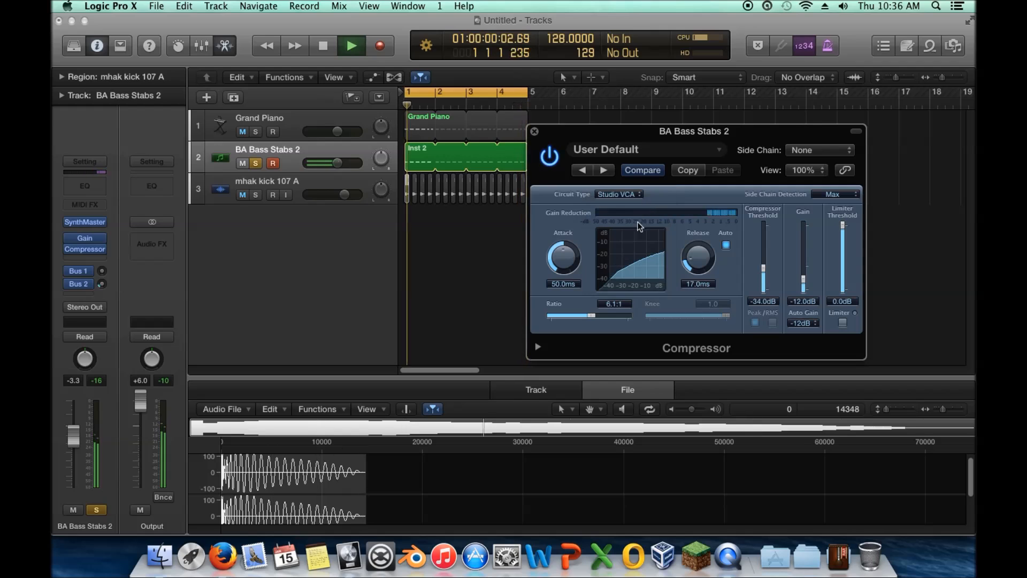
click(620, 194)
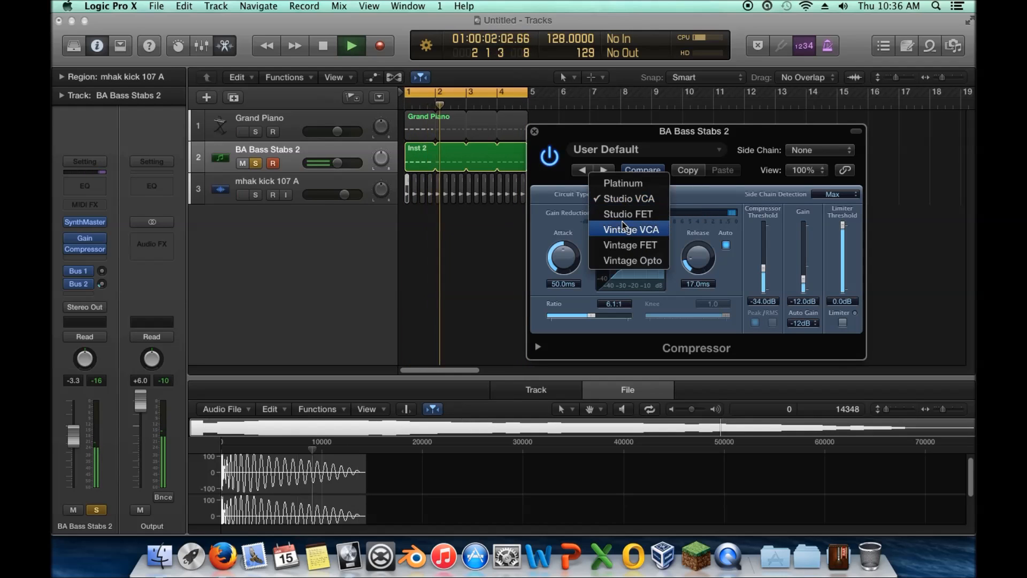
click(627, 214)
click(627, 198)
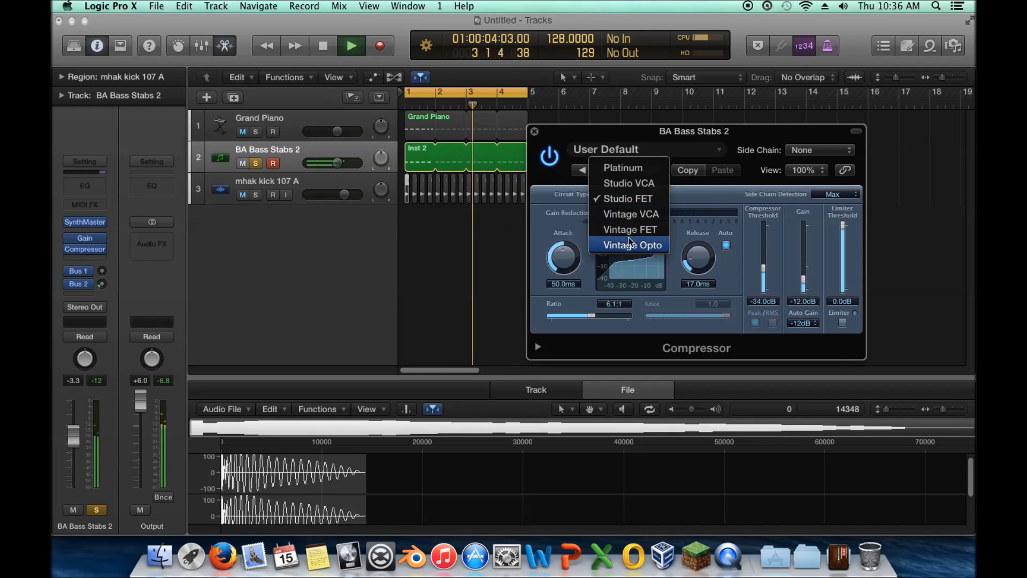
click(585, 237)
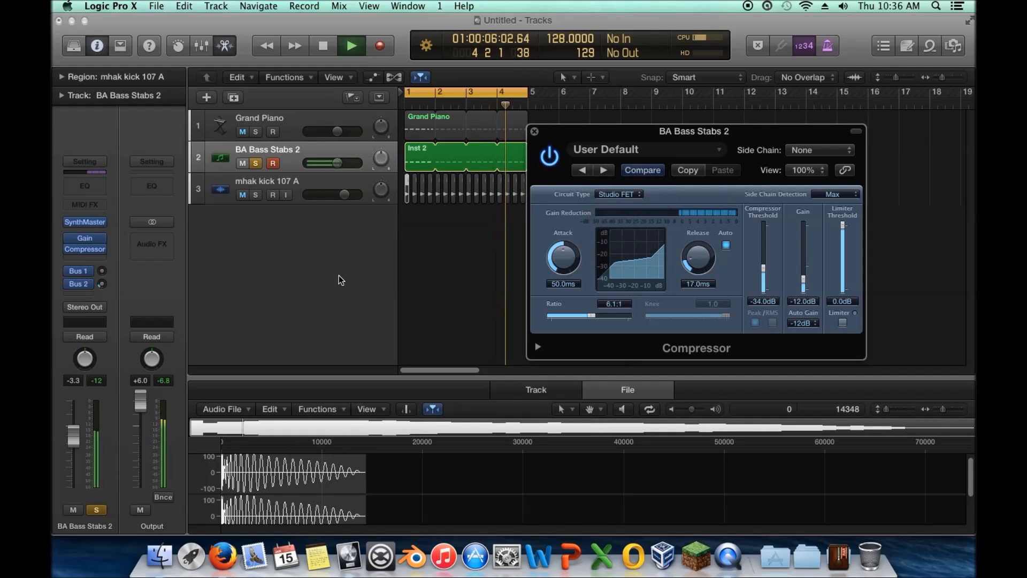
Compare the compressor's Platinum circuit type with Vintage FET, finishing with Vintage FET selected.
click(629, 195)
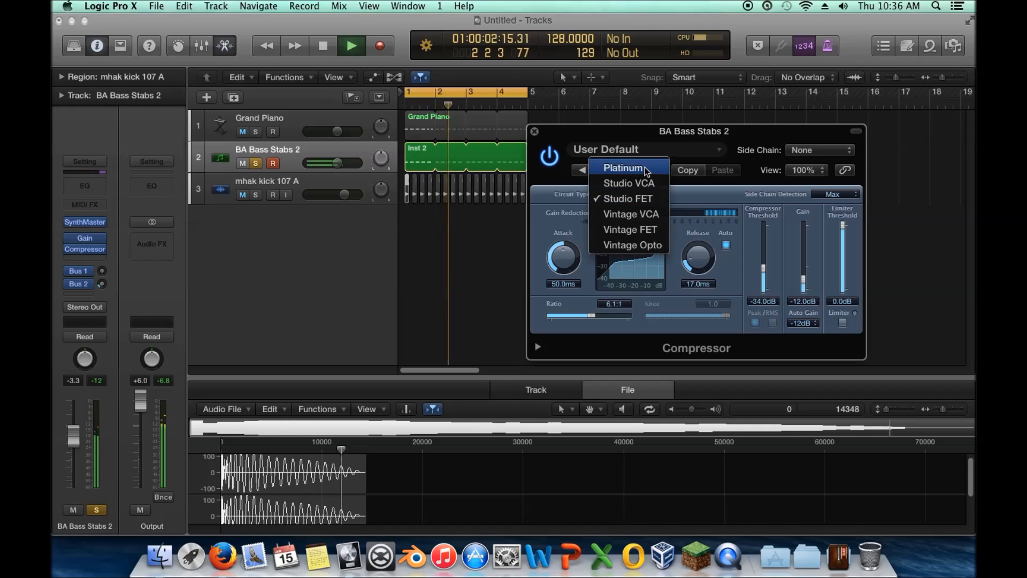
click(645, 168)
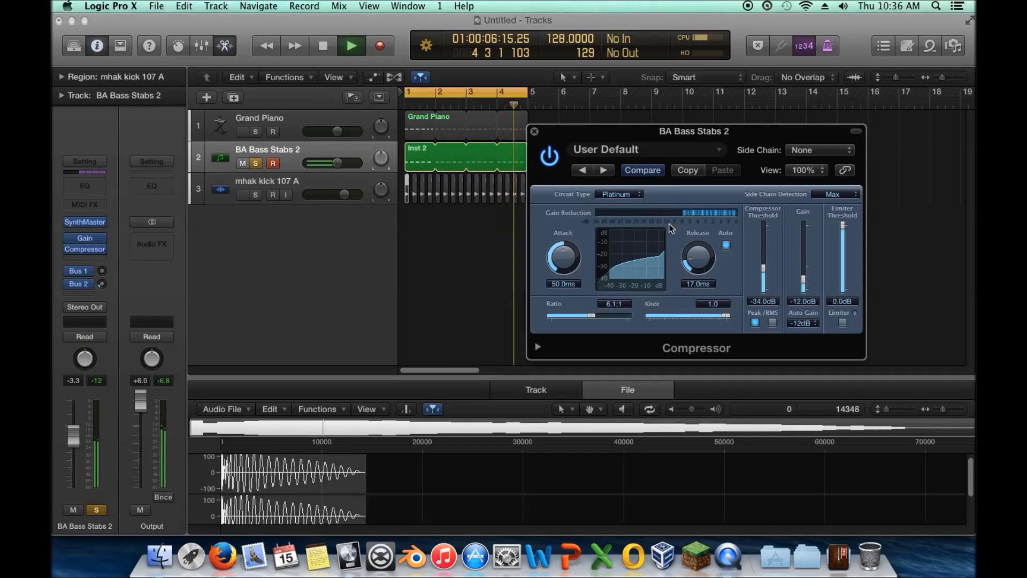
click(619, 194)
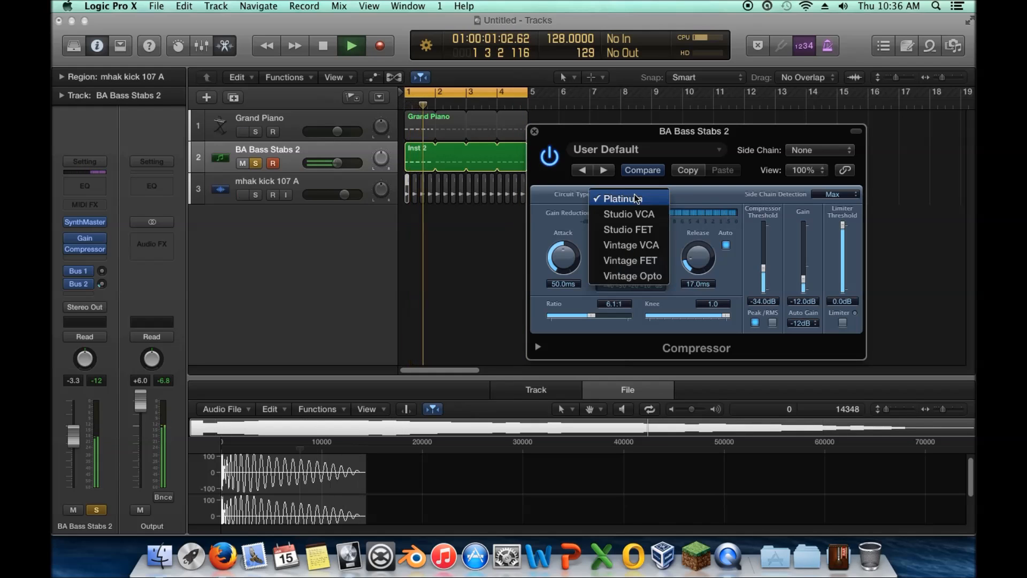
click(639, 260)
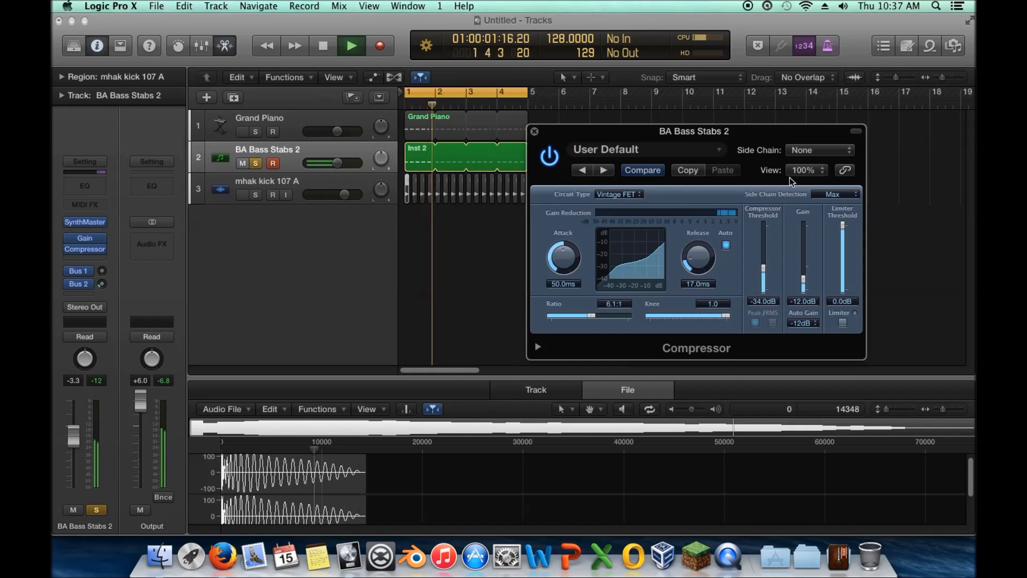
Check the compressor's available side chain sources and add a Bus 20 send to the mhak kick 107 A track.
click(797, 152)
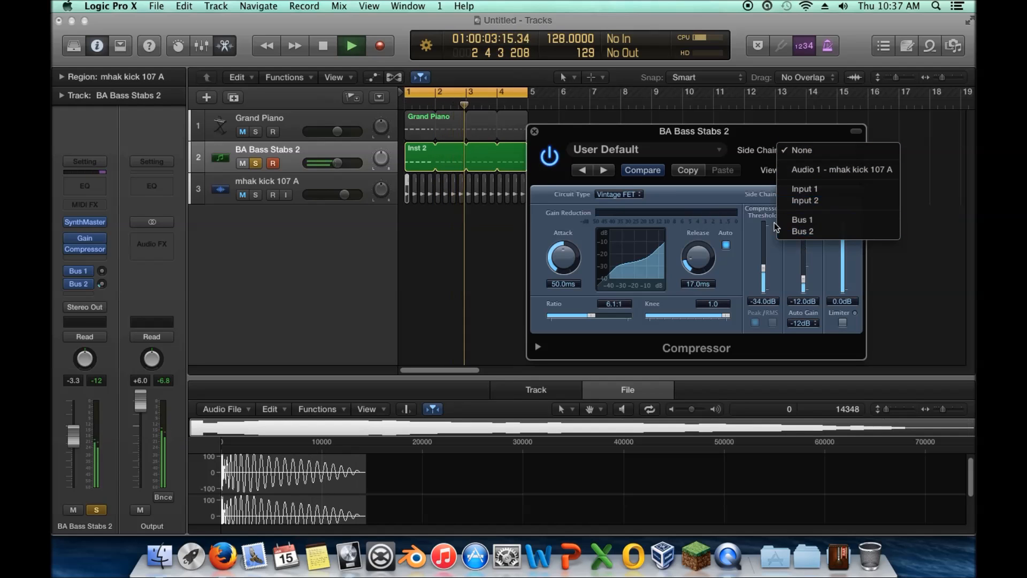
click(560, 281)
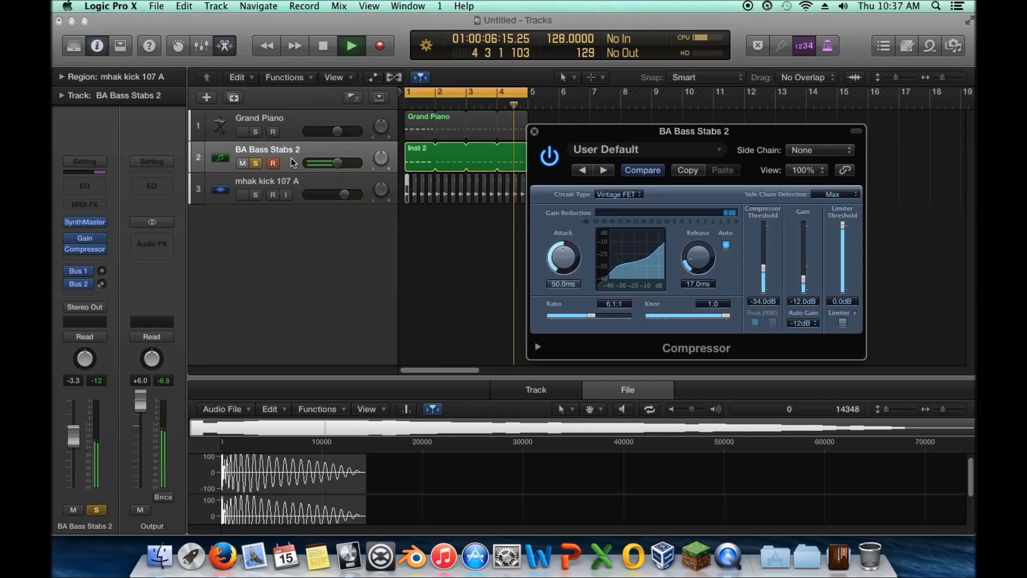
click(256, 179)
click(84, 291)
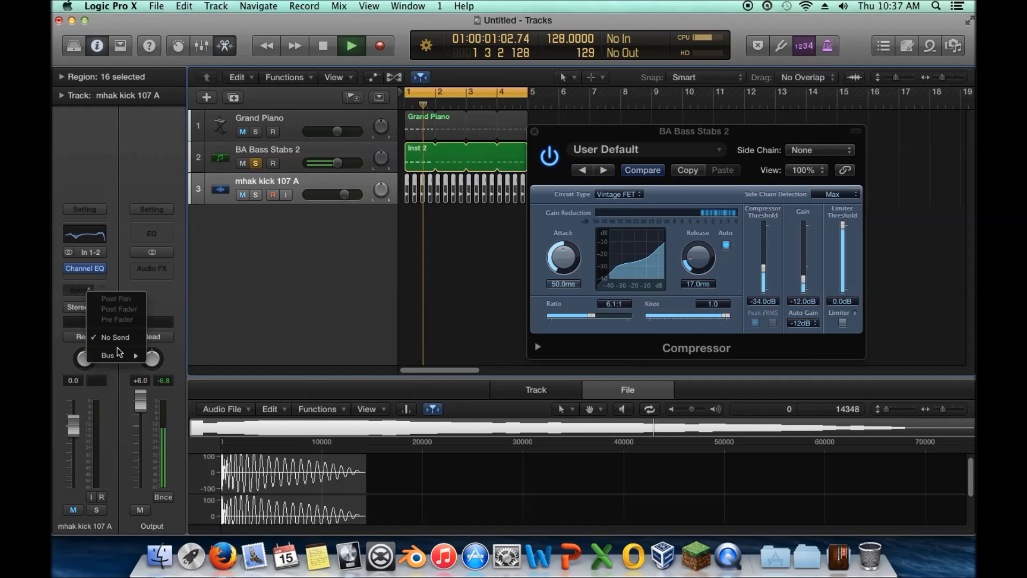
mouse_move(112, 355)
mouse_move(214, 458)
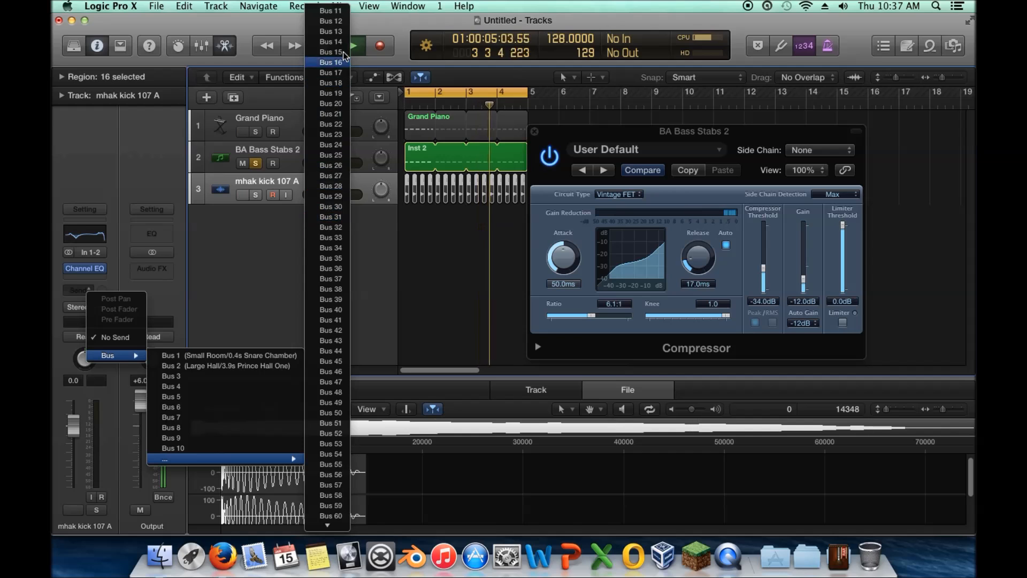
click(337, 103)
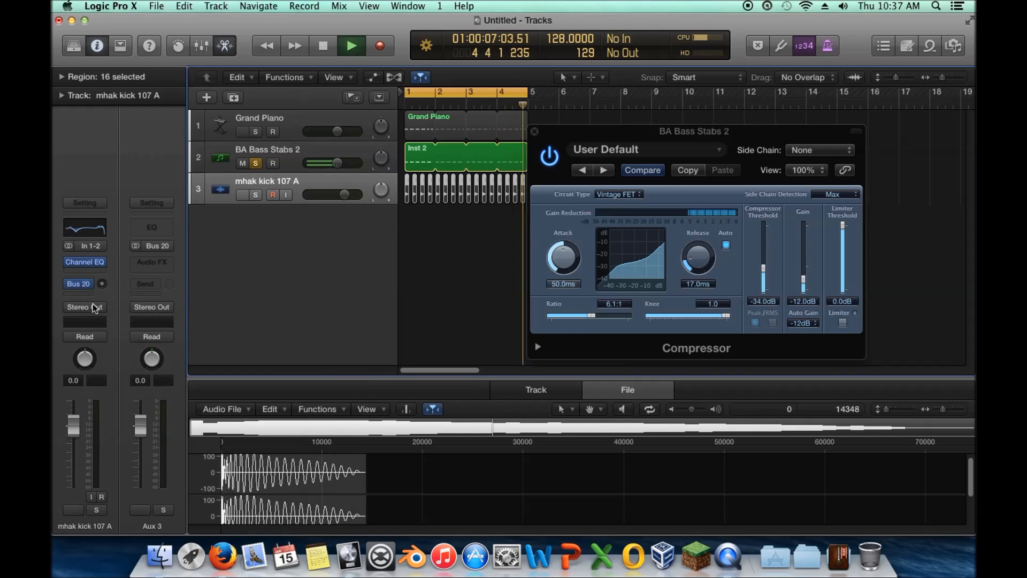
Set the output of the Bus 20 aux channel to No Output and turn up the kick track's Bus 20 send.
click(166, 309)
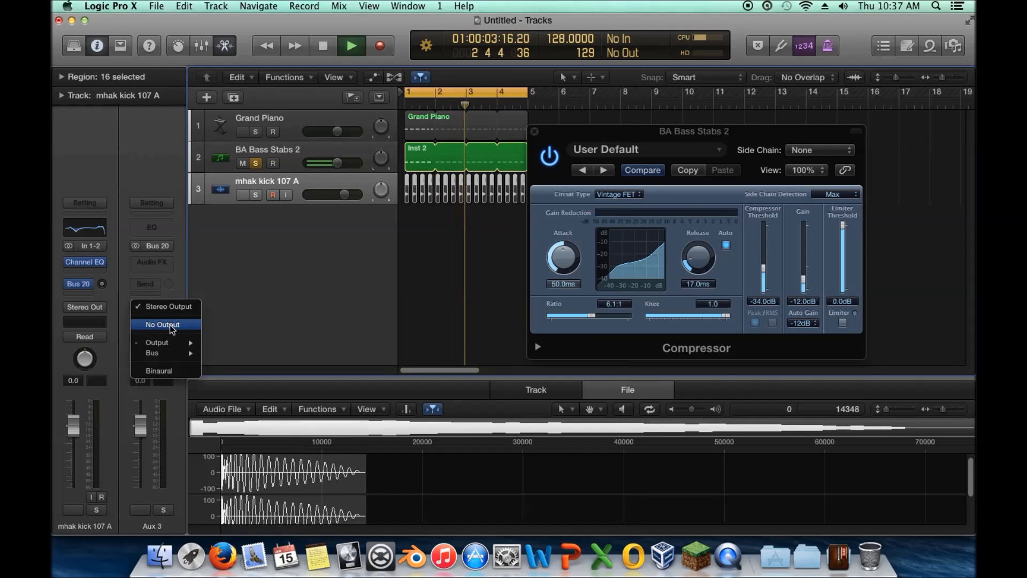
click(171, 327)
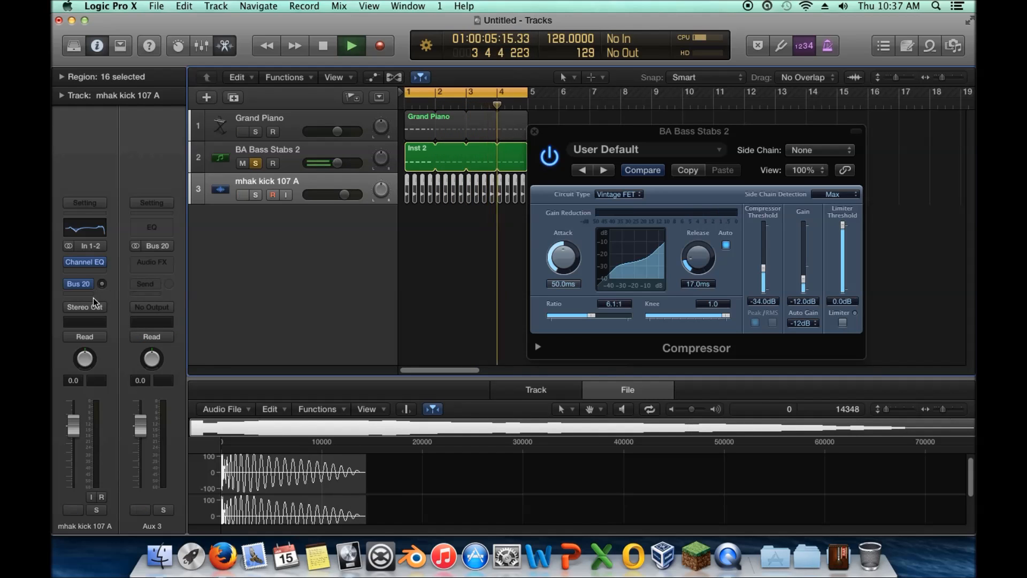
mouse_move(81, 285)
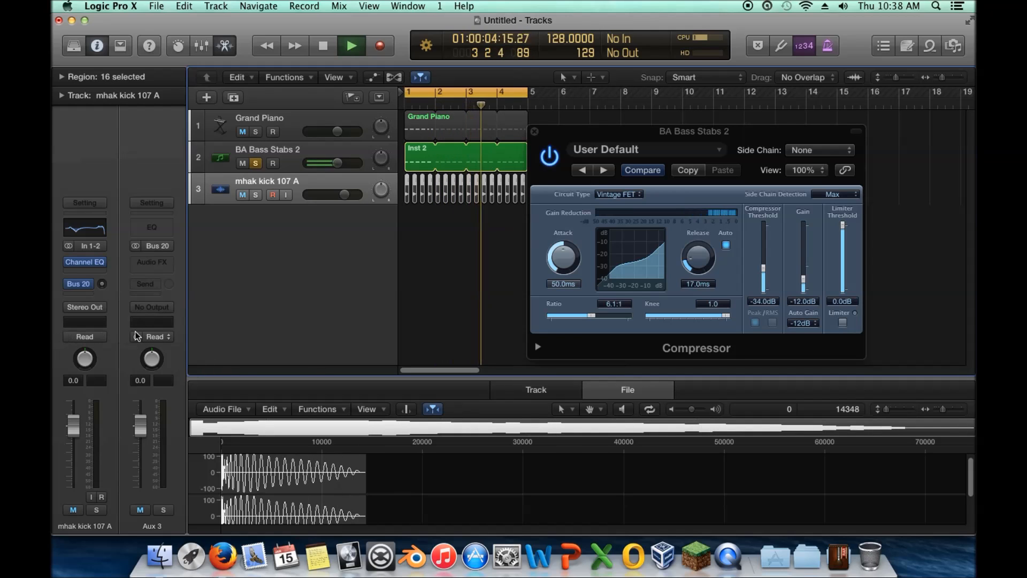
alt+click(102, 285)
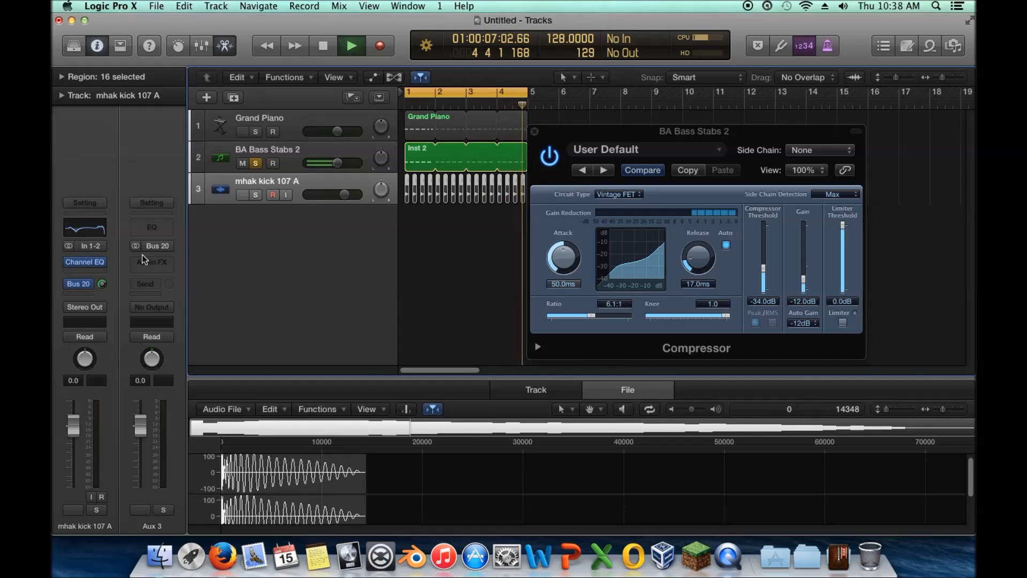
Solo the kick track instead of the bass and set its Bus 20 send level to 0.0.
click(255, 163)
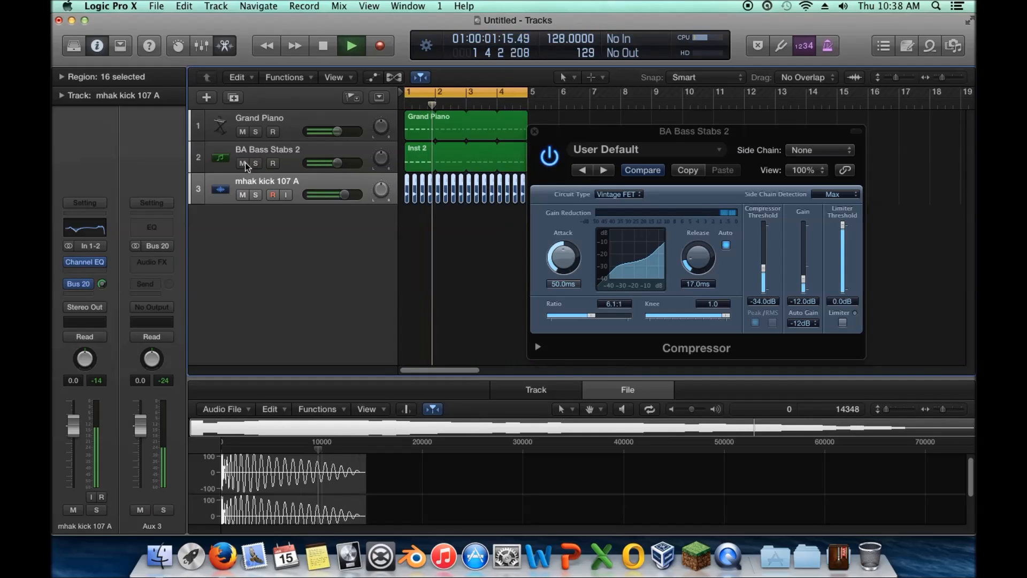
click(256, 194)
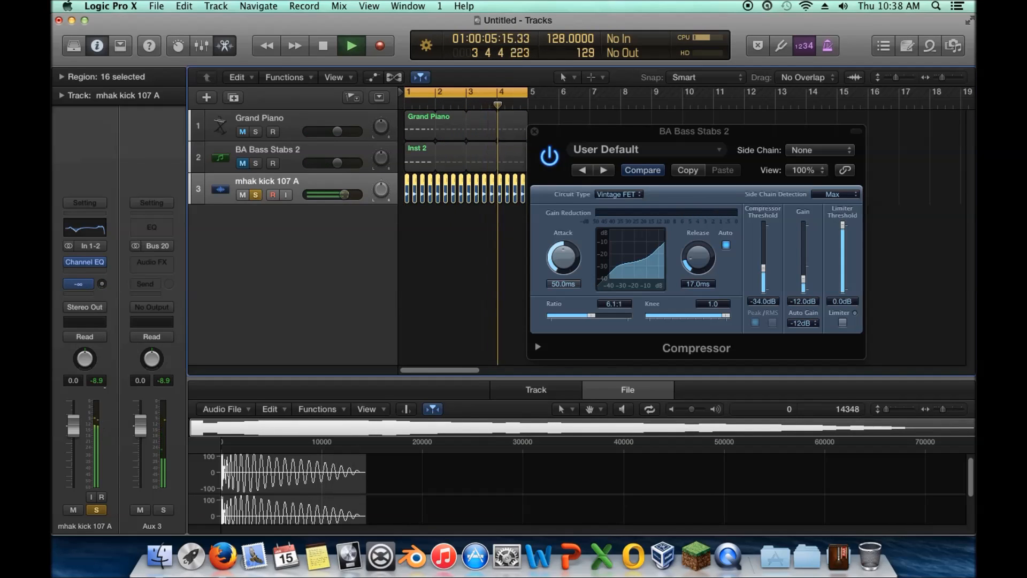
drag(102, 283, 103, 284)
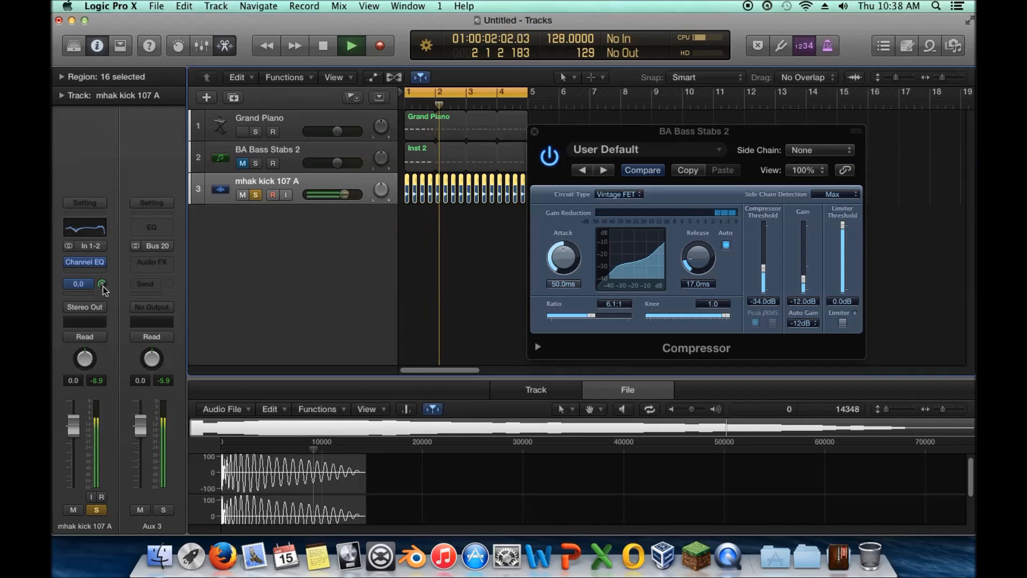
Solo the BA Bass Stabs 2 track together with the kick and look over the compressor's side chain sources.
click(262, 151)
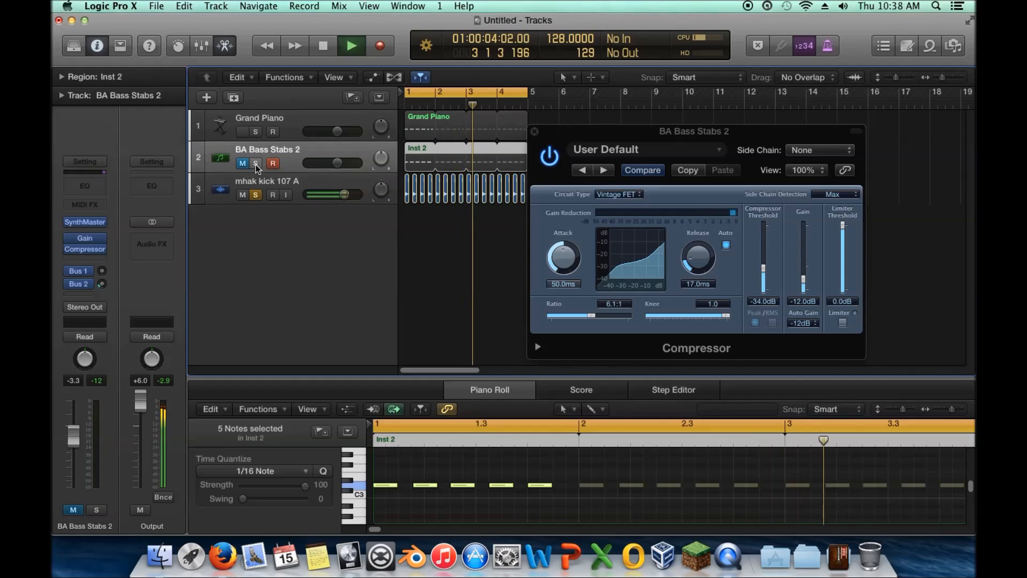
click(256, 164)
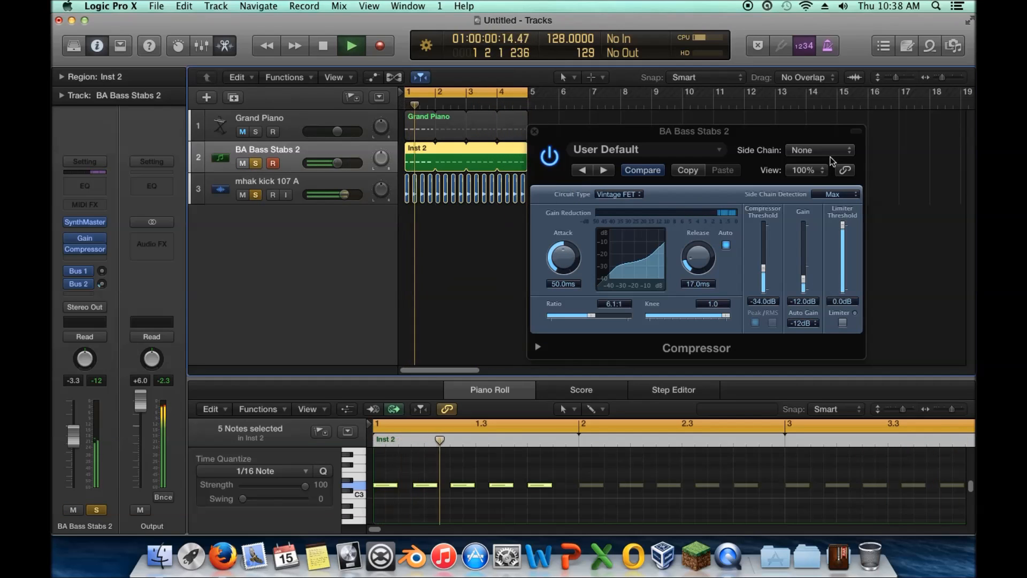
click(796, 147)
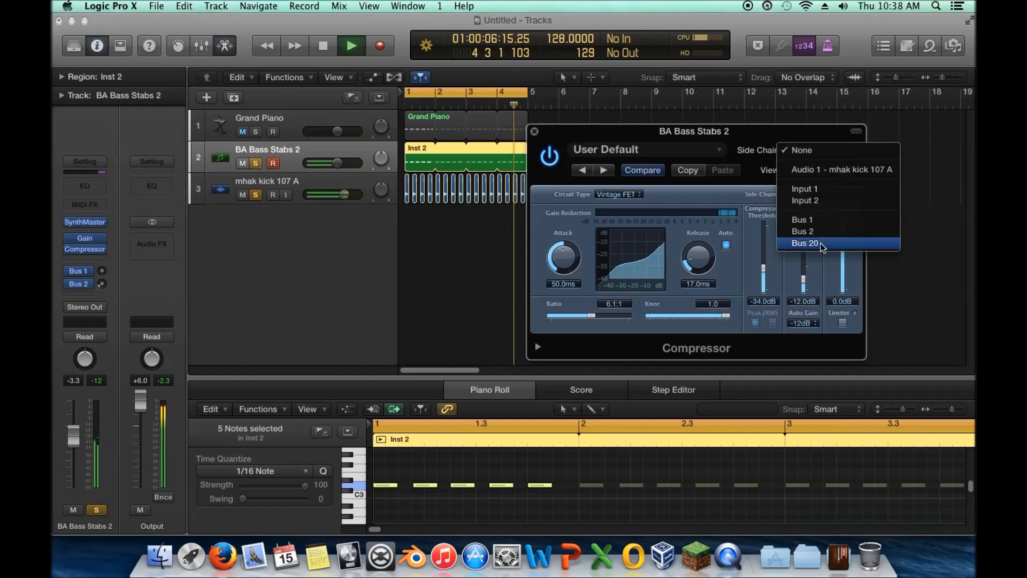
click(586, 134)
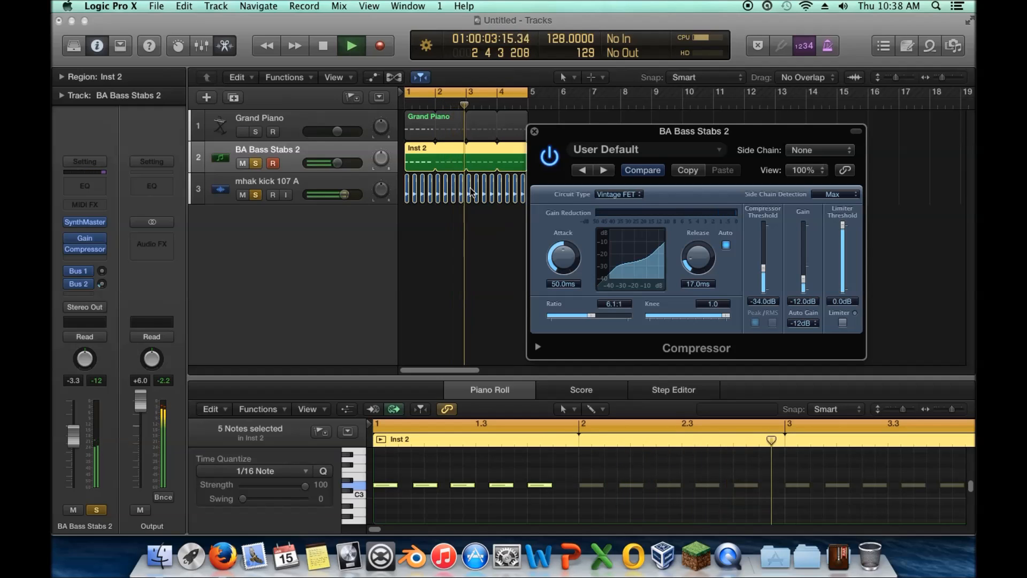
Set the bass compressor's side chain to Bus 20 and its circuit type to Platinum.
click(809, 151)
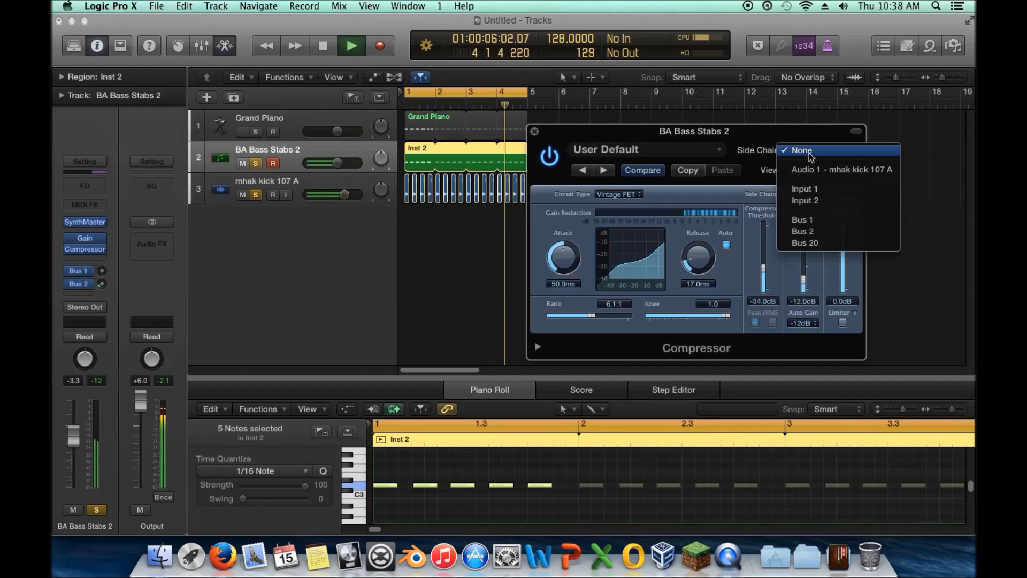
click(822, 245)
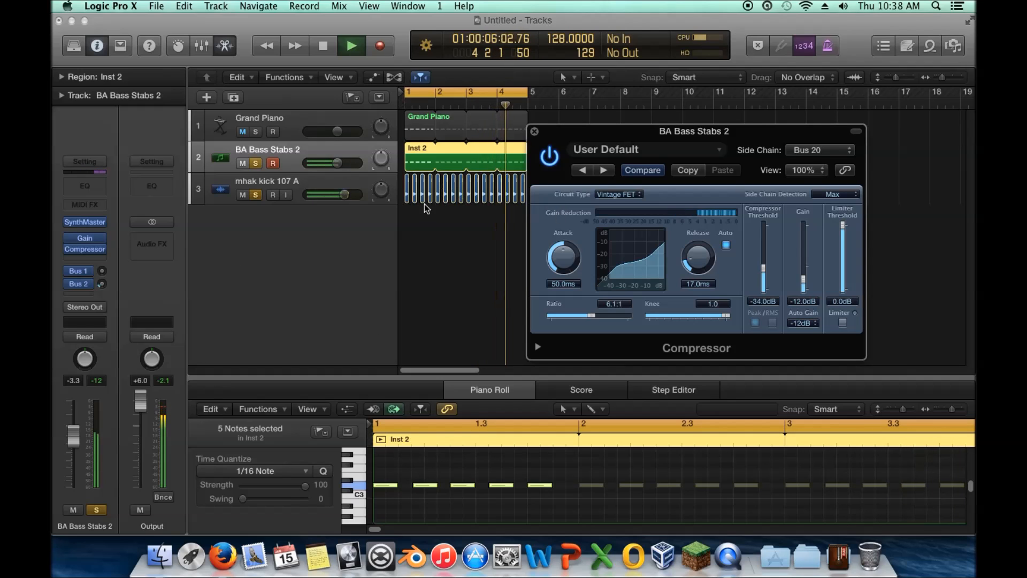
click(625, 195)
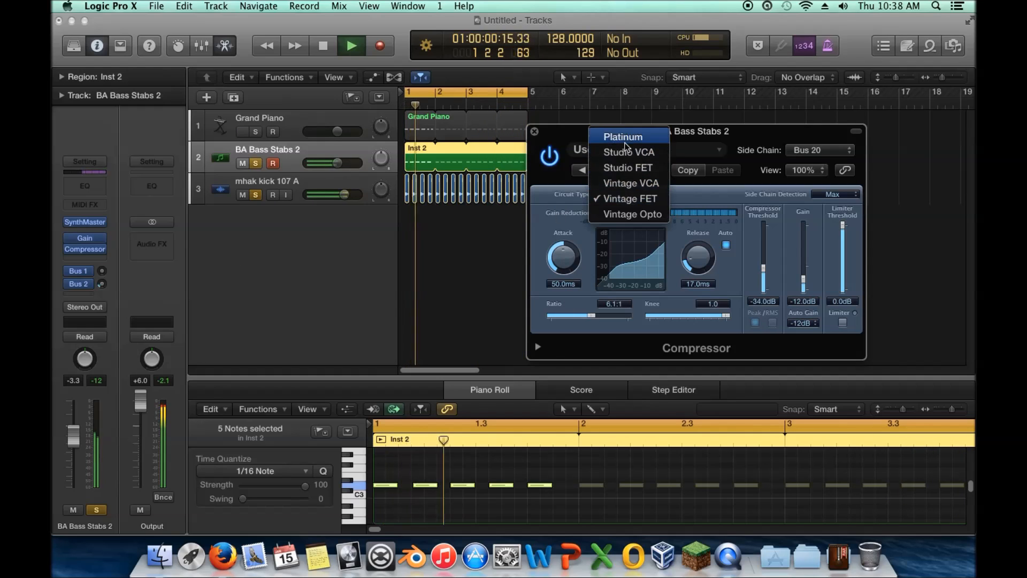
click(621, 135)
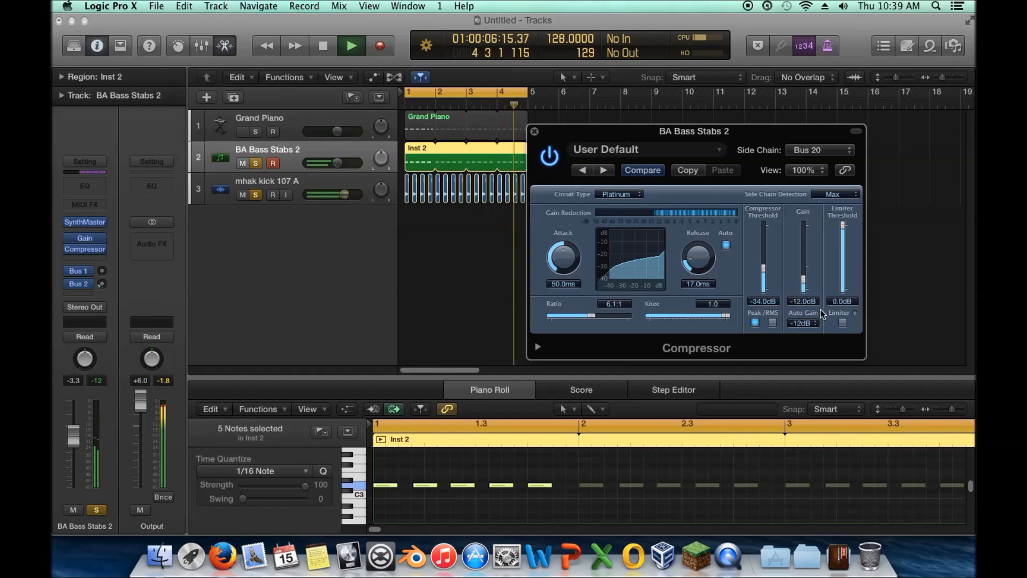
Turn off the bass compressor's auto gain and raise its gain to 11.0 dB.
click(803, 323)
click(811, 300)
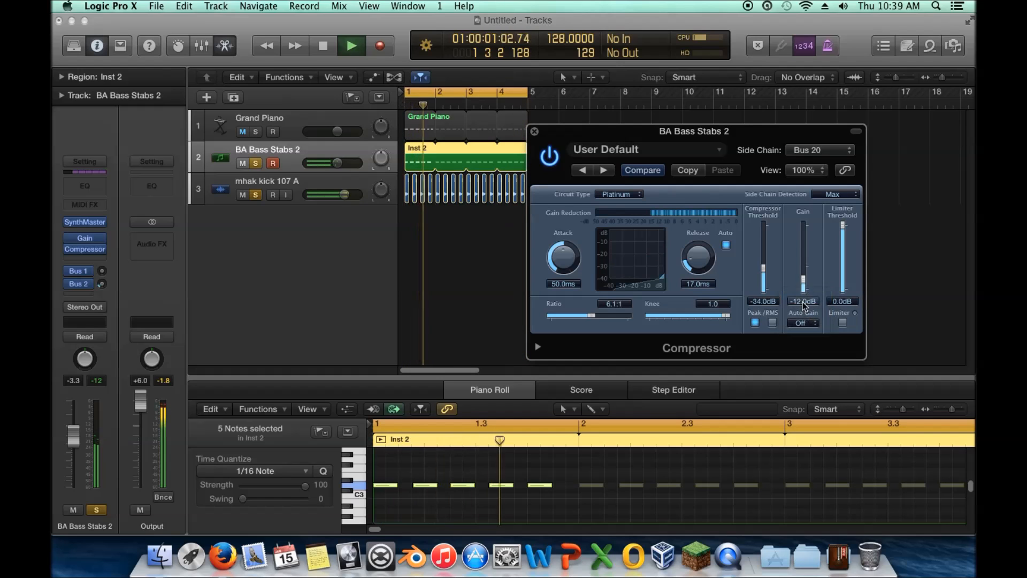
drag(804, 277, 803, 263)
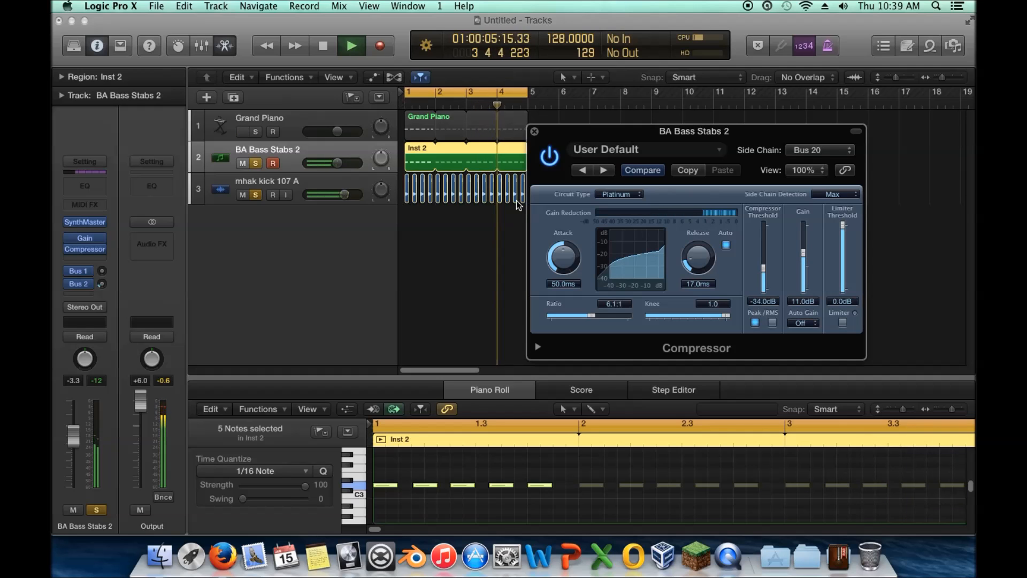
Bypass and re-enable the bass compressor to compare the sound, and close its window.
click(549, 159)
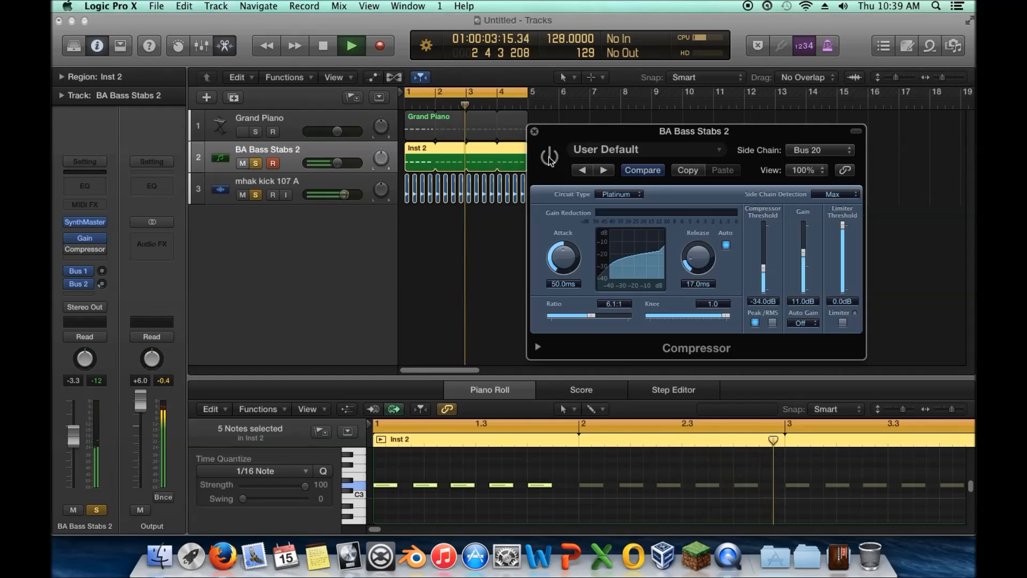
click(549, 158)
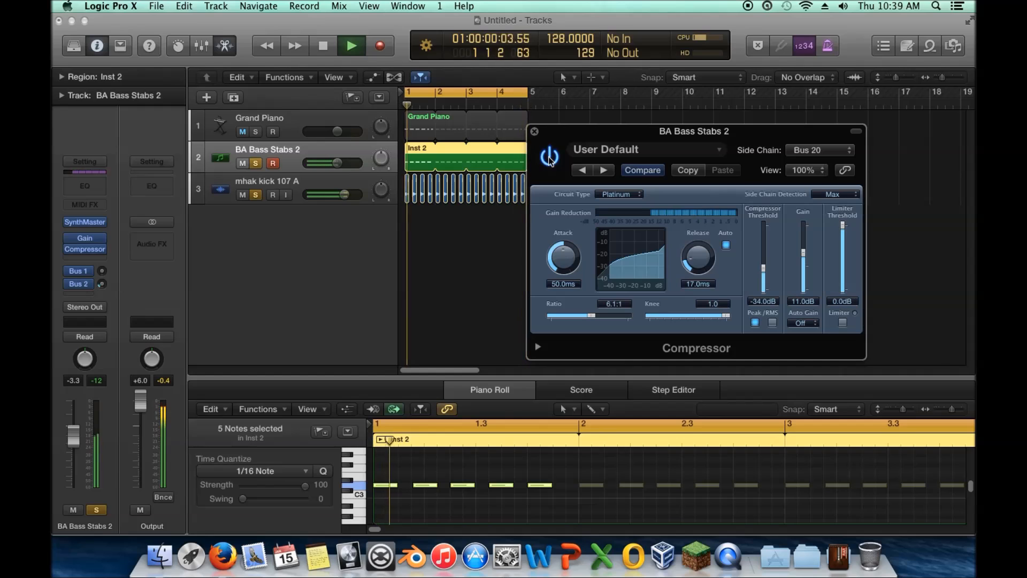
click(534, 132)
Unsolo and mute the BA Bass Stabs 2 and kick tracks, and select the Grand Piano track.
click(255, 164)
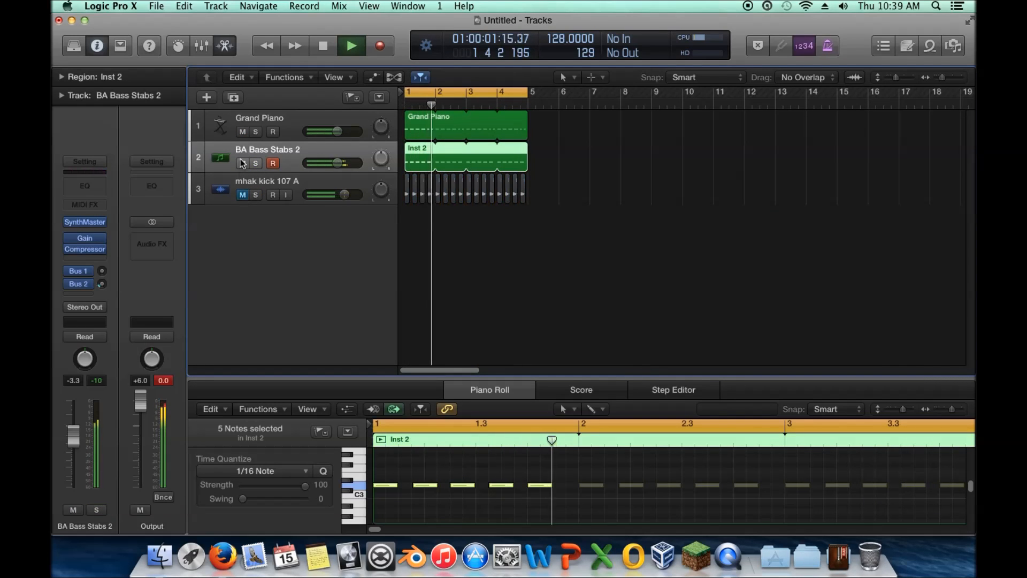
click(243, 194)
click(242, 163)
click(220, 128)
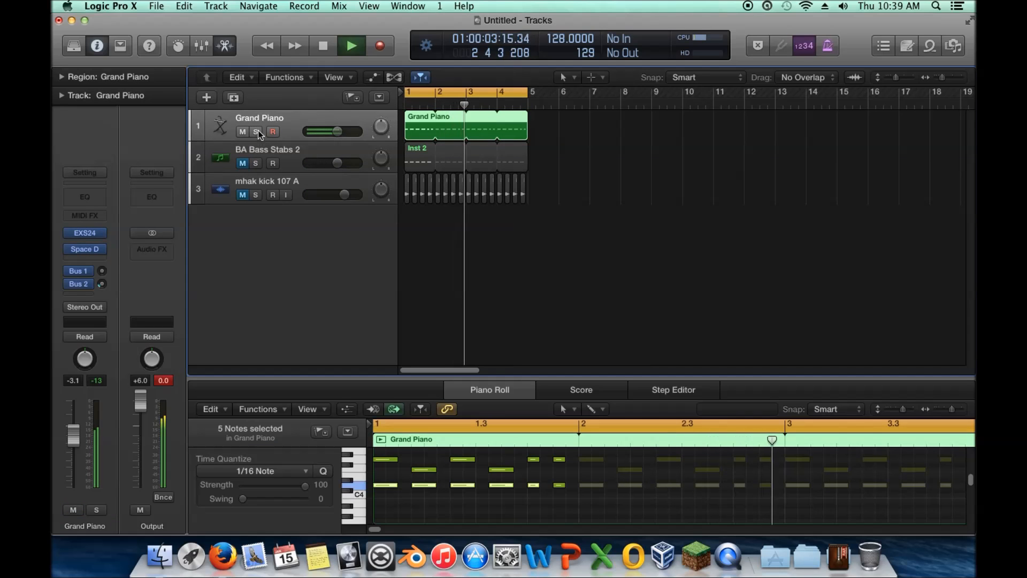
Insert a Compressor on the Grand Piano track and move its window clear of the track list.
click(102, 259)
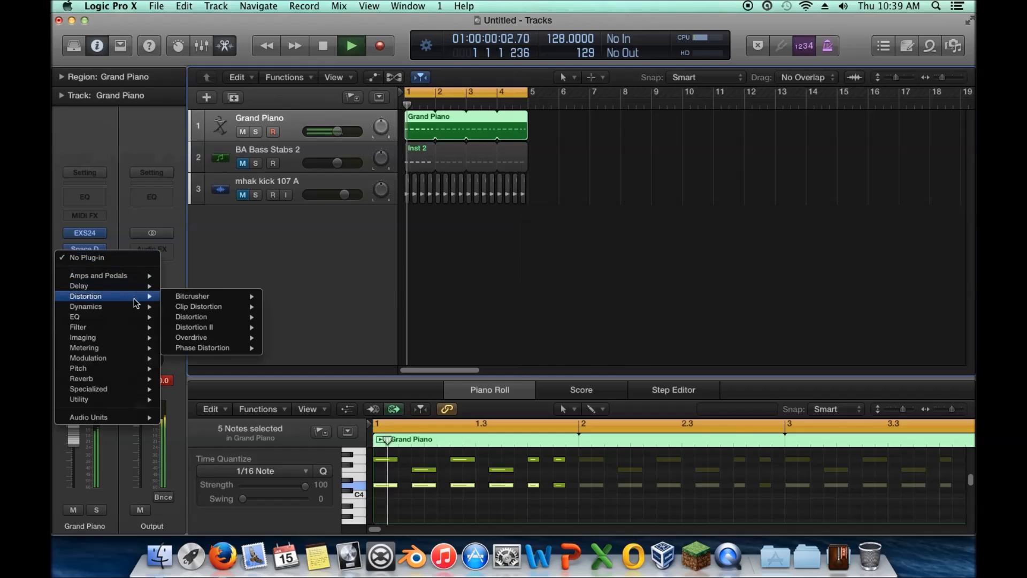
mouse_move(123, 306)
mouse_move(218, 317)
click(284, 318)
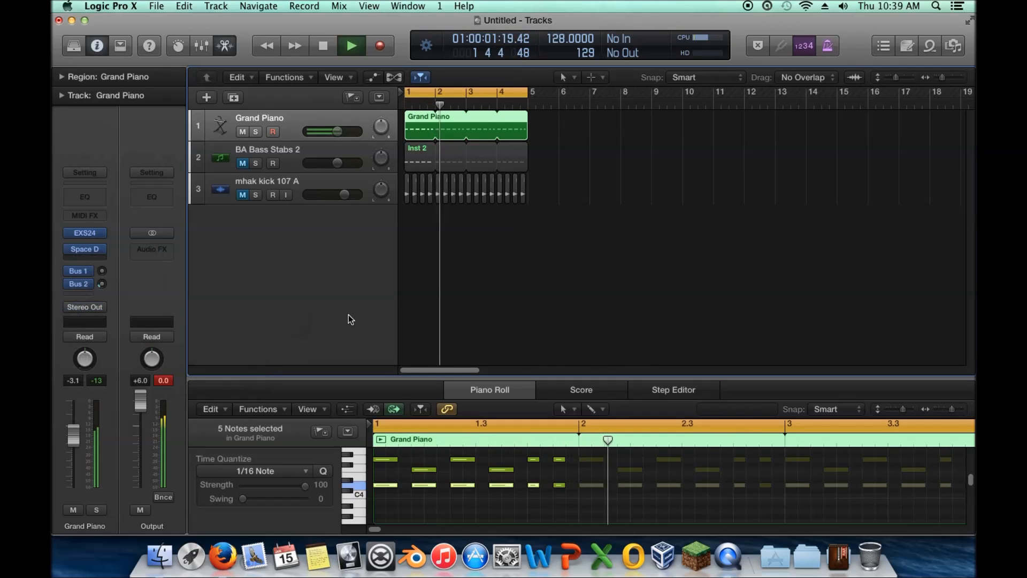
drag(241, 70, 775, 139)
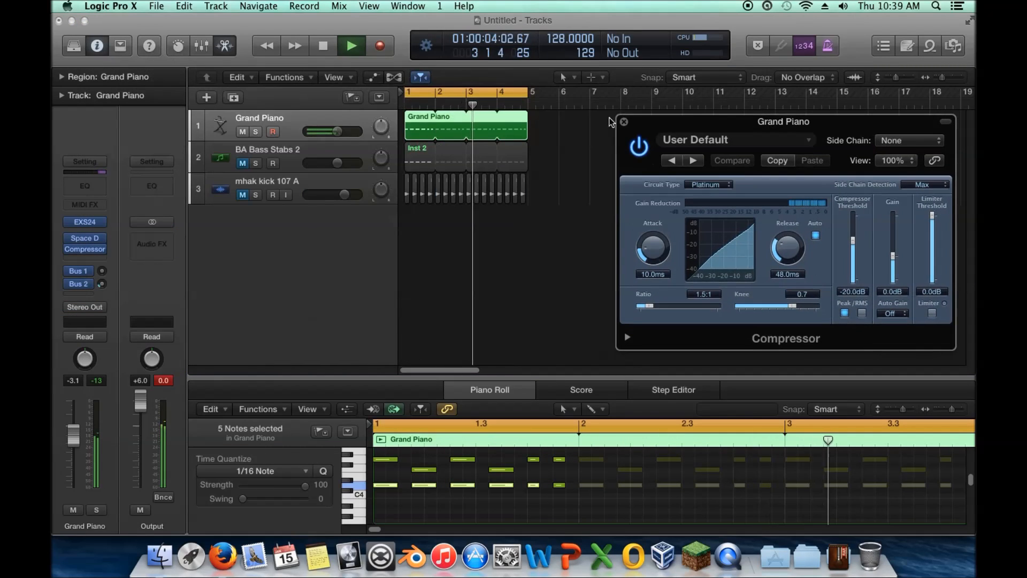
click(257, 132)
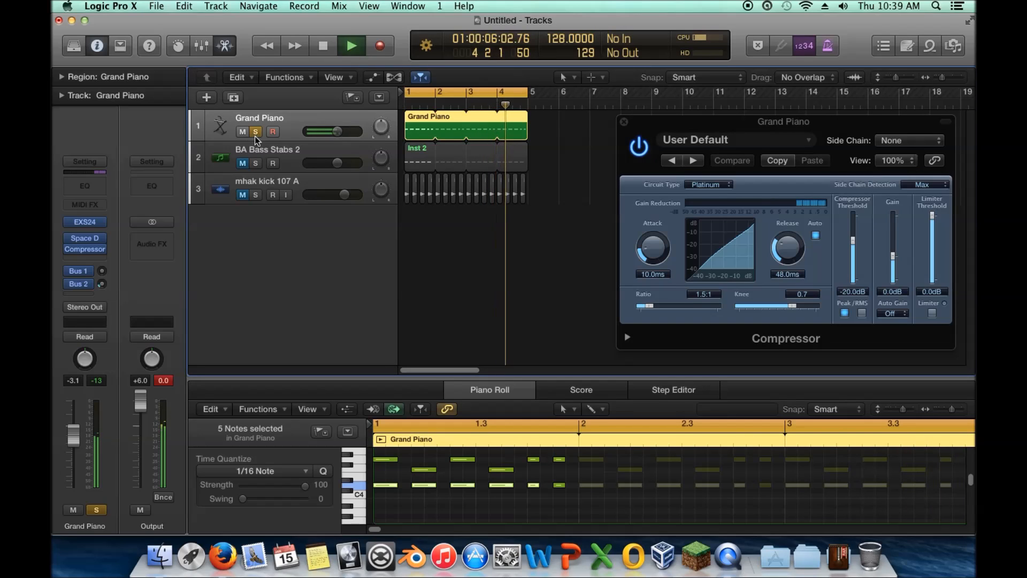
click(256, 131)
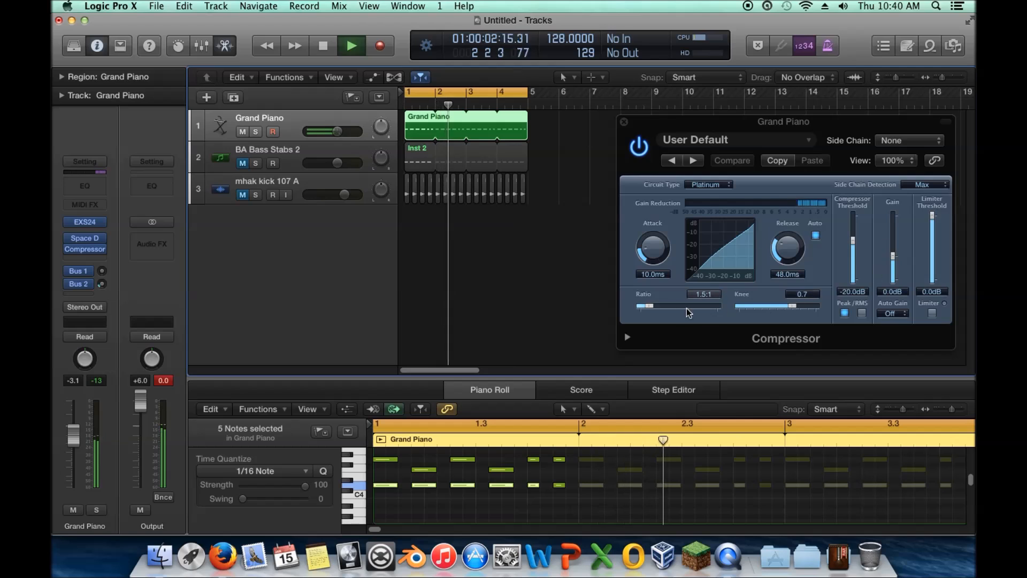
Set the piano compressor to ratio 12.0:1, attack 19.0 ms, threshold -21.5 dB, knee 0.0 and gain 4.0 dB, and compare it with bypass.
drag(648, 305, 709, 312)
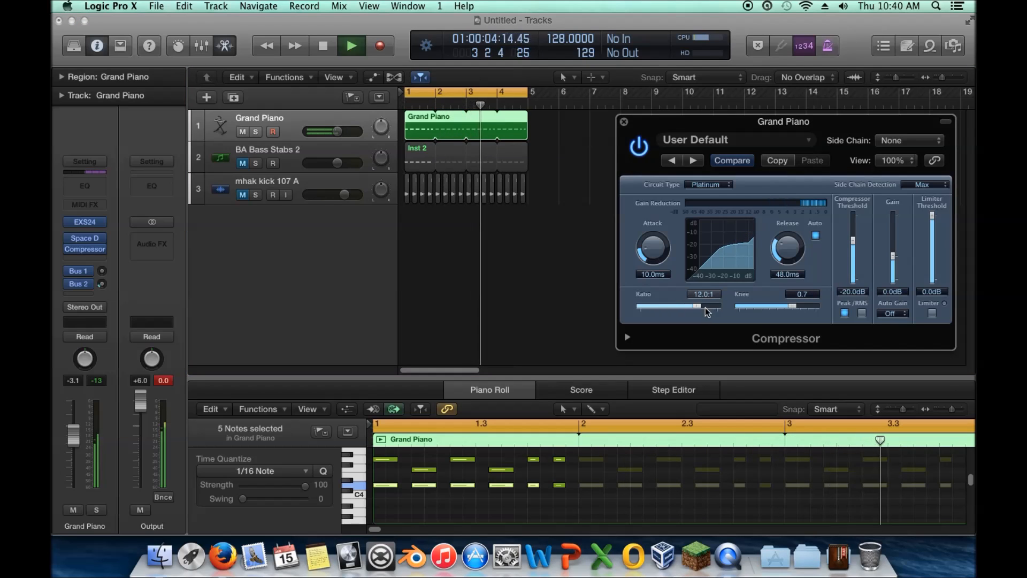
drag(652, 247, 650, 237)
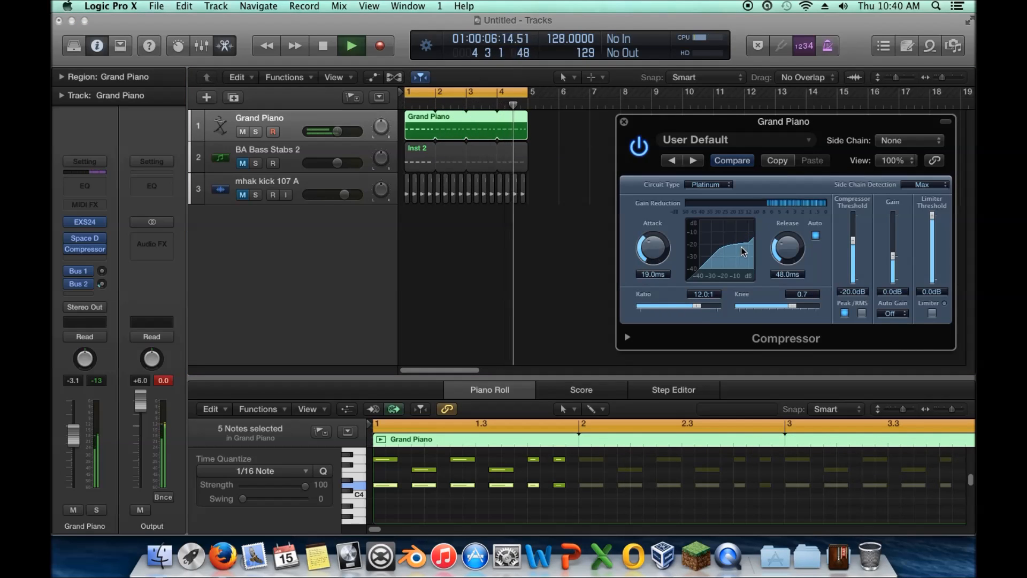
drag(854, 244, 854, 247)
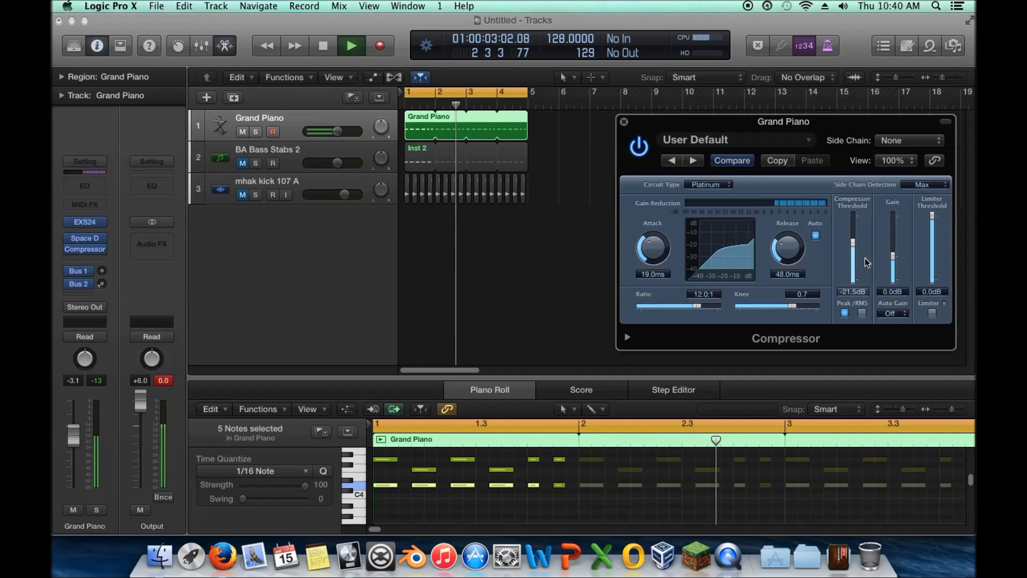
drag(793, 306, 737, 307)
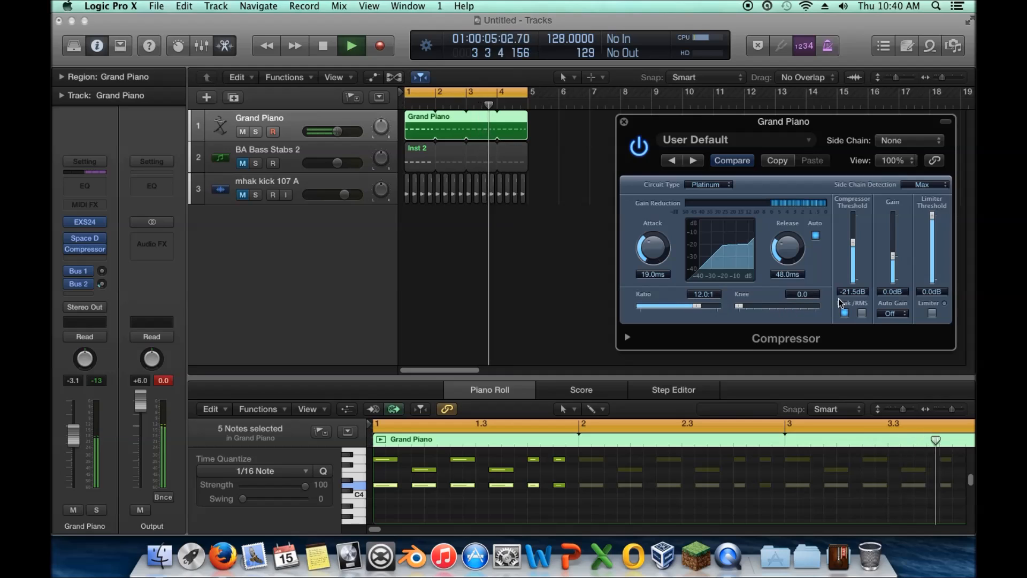
drag(895, 261, 894, 255)
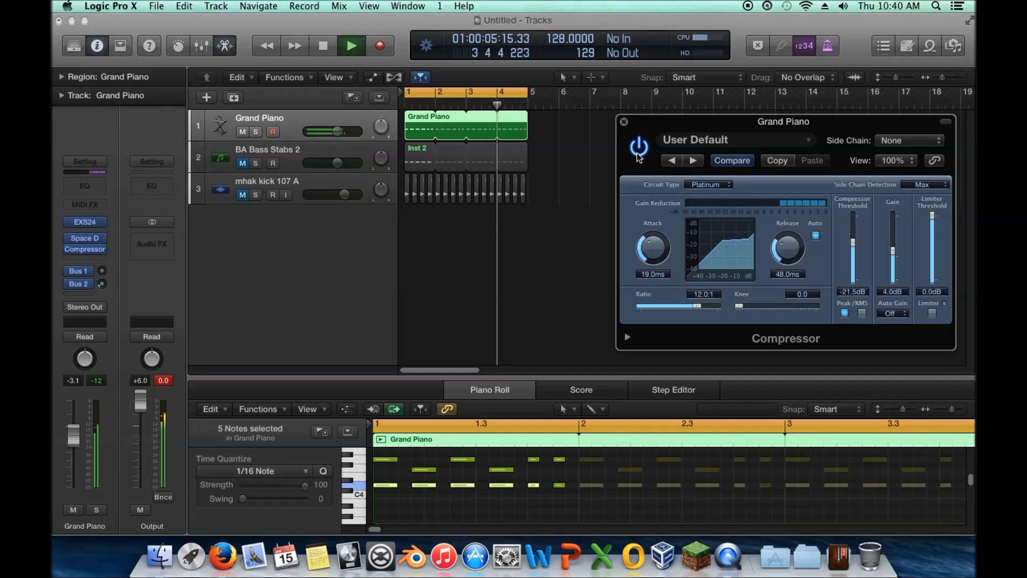
click(638, 147)
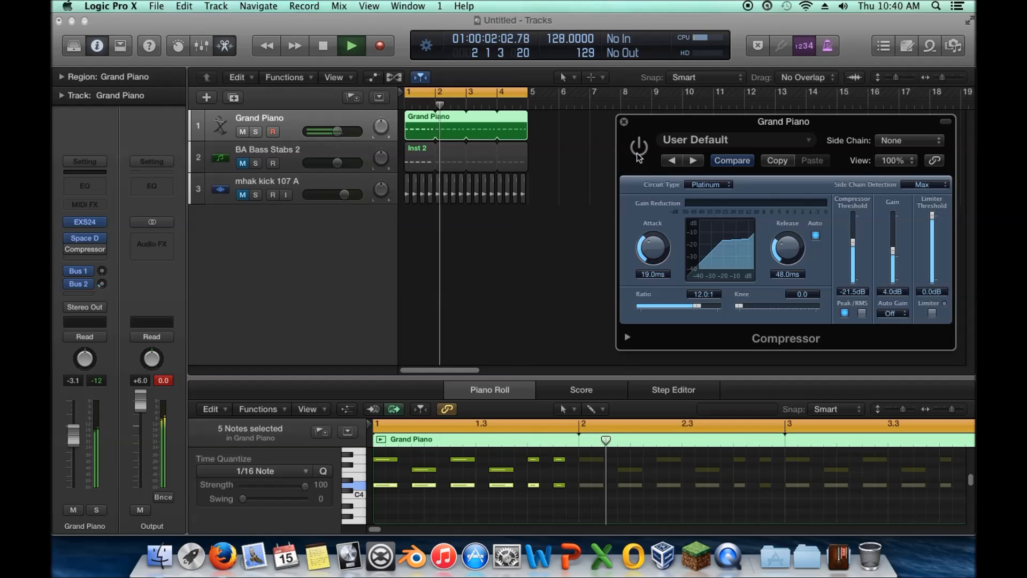
click(638, 154)
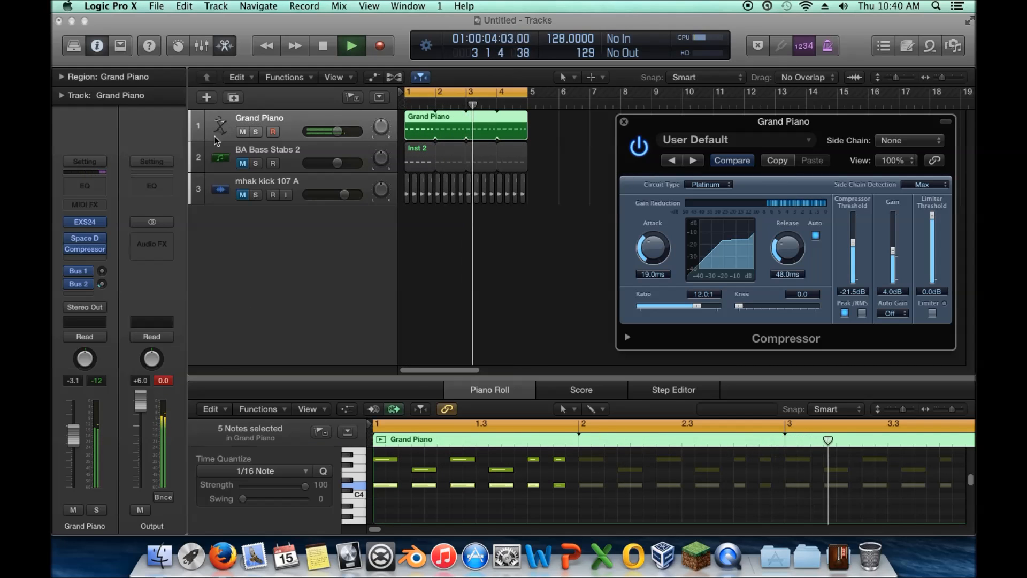
Insert a second Compressor on the Grand Piano track after the first one.
click(84, 260)
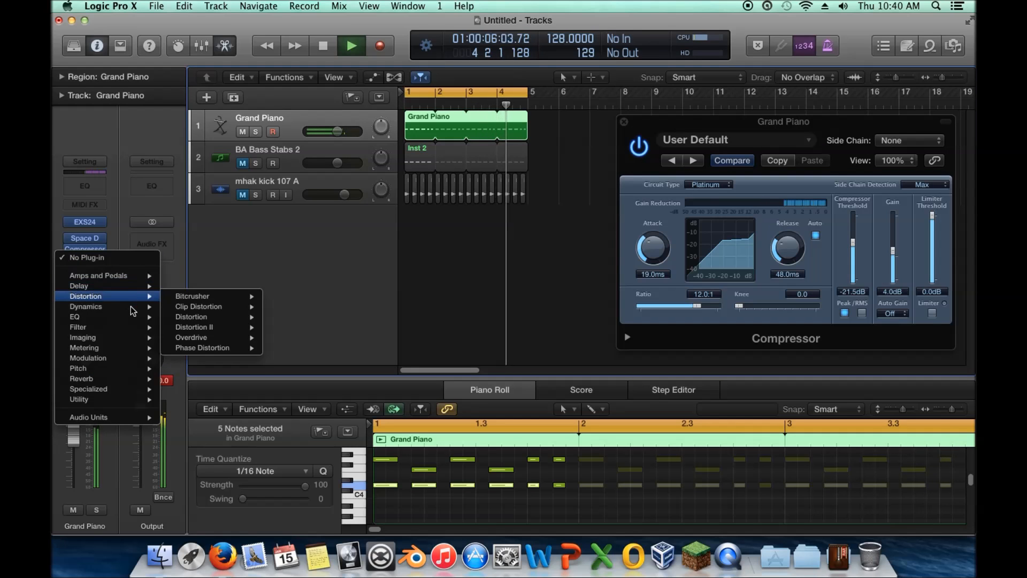
mouse_move(132, 308)
mouse_move(214, 317)
click(280, 318)
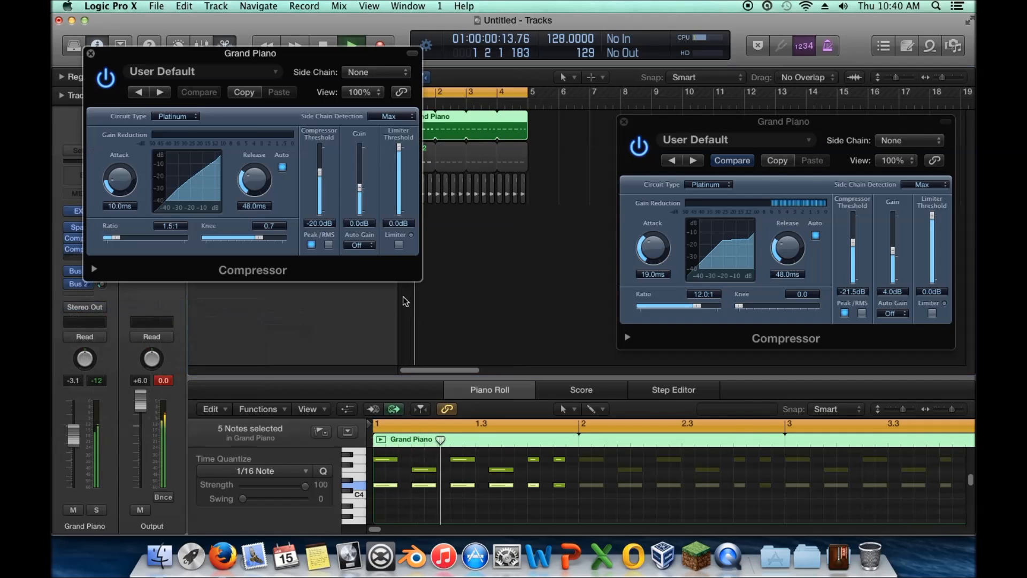
Set the second piano compressor's side chain to Bus 20, threshold to -26.0 dB, ratio to 4.4:1 and attack to 0.0 ms.
click(377, 72)
click(358, 163)
drag(319, 173, 320, 181)
drag(116, 238, 140, 237)
drag(123, 184, 140, 264)
drag(230, 53, 770, 69)
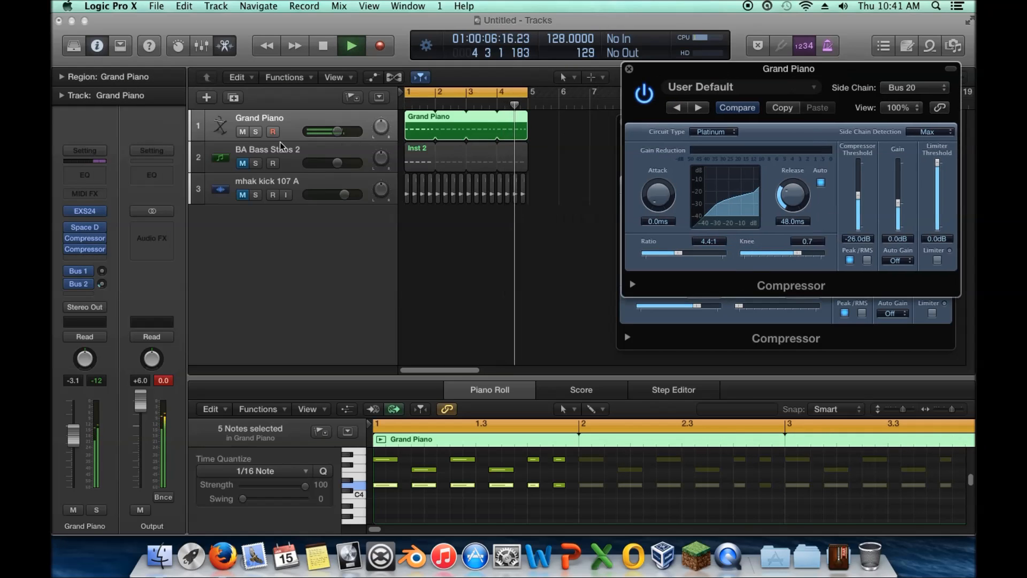
Set the attack of the BA Bass Stabs 2 compressor to 0.0 ms and close its window.
click(290, 149)
click(84, 249)
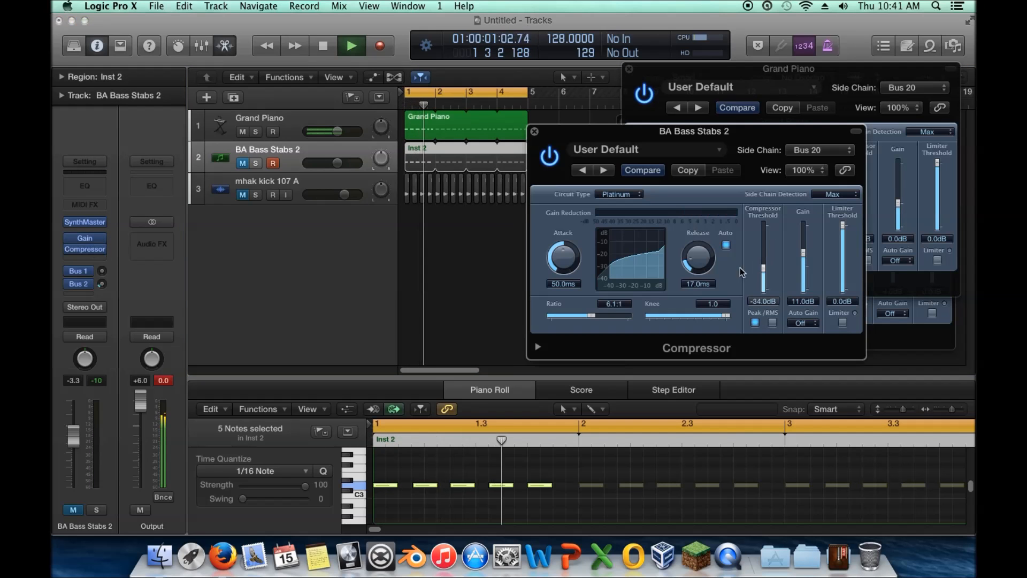
drag(563, 256, 563, 289)
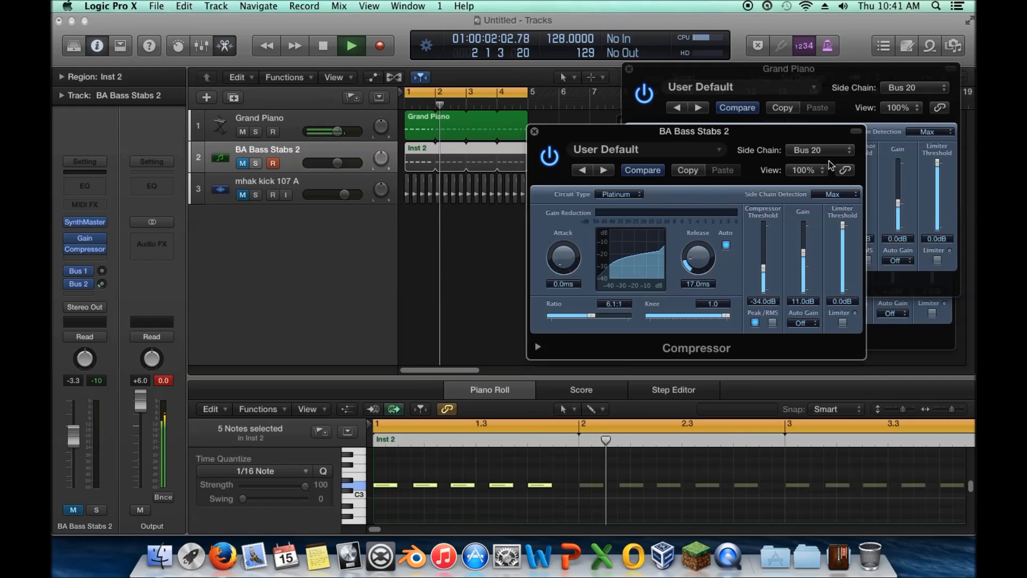
click(535, 132)
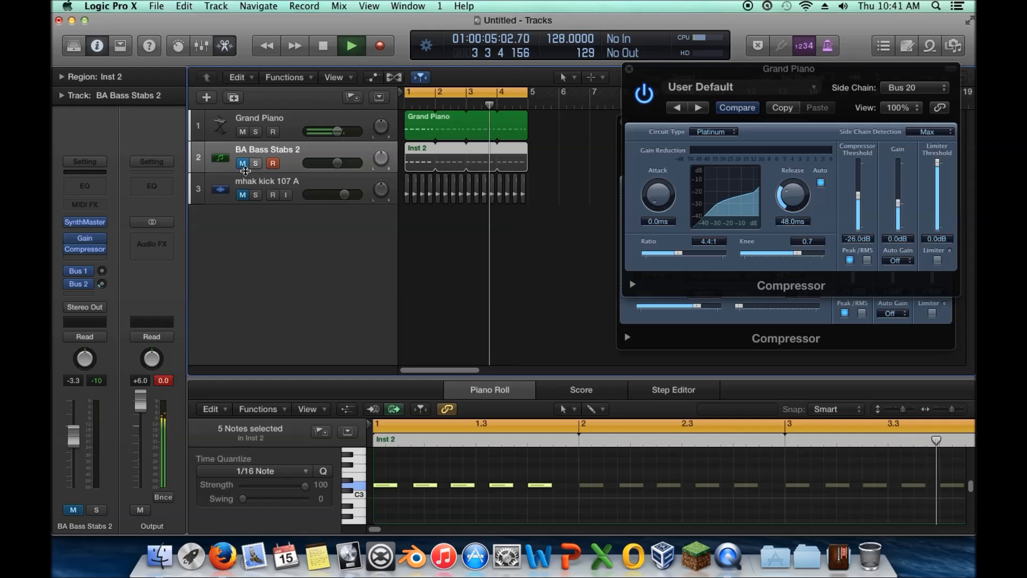
Unmute the BA Bass Stabs 2 and kick tracks, and close both Grand Piano compressor windows.
click(242, 164)
click(243, 194)
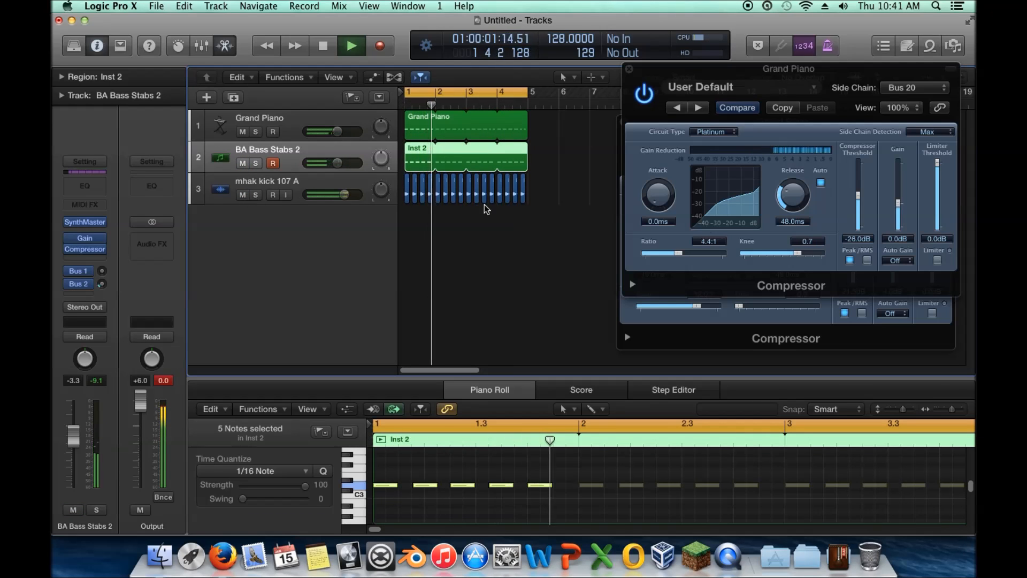
drag(631, 73, 274, 100)
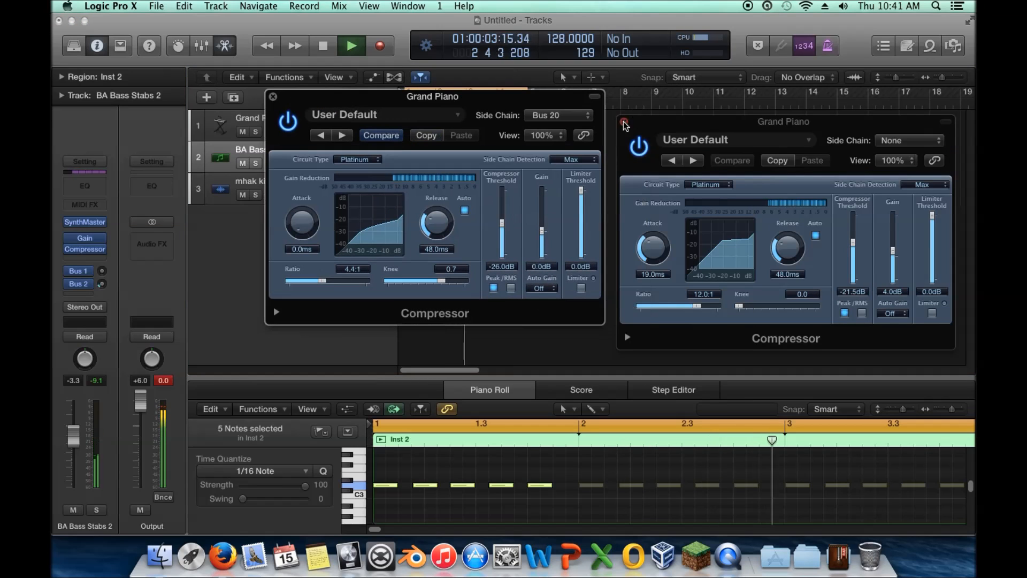
click(275, 97)
click(624, 121)
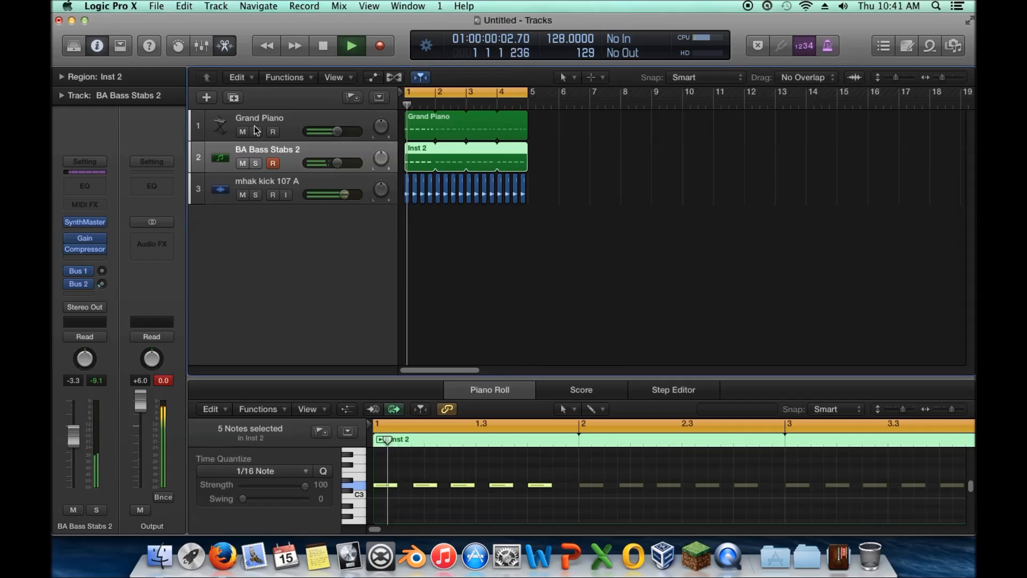
Compare the mix with the Grand Piano and bass compressors bypassed and re-enabled, and stop playback.
click(465, 128)
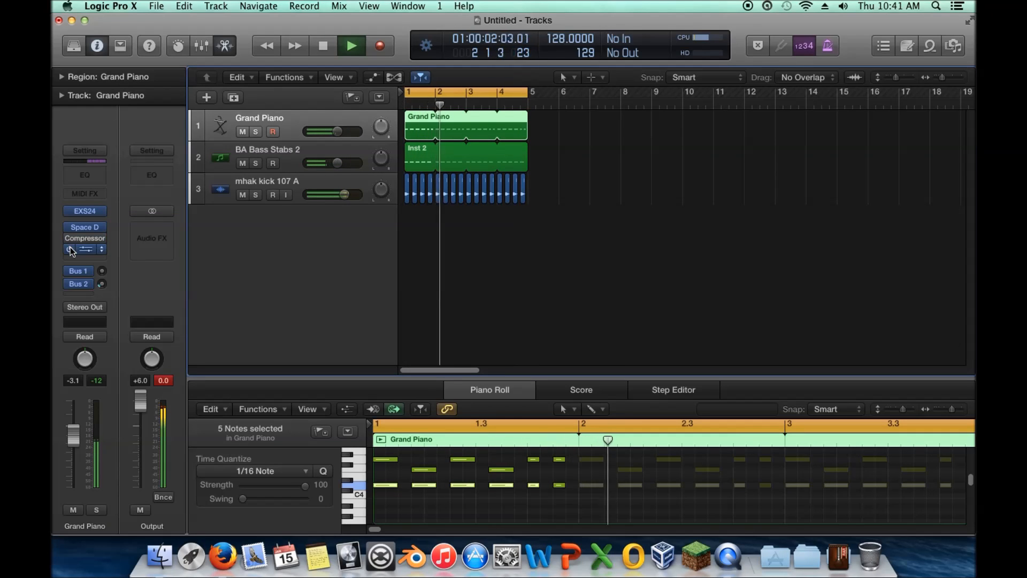
key(Down)
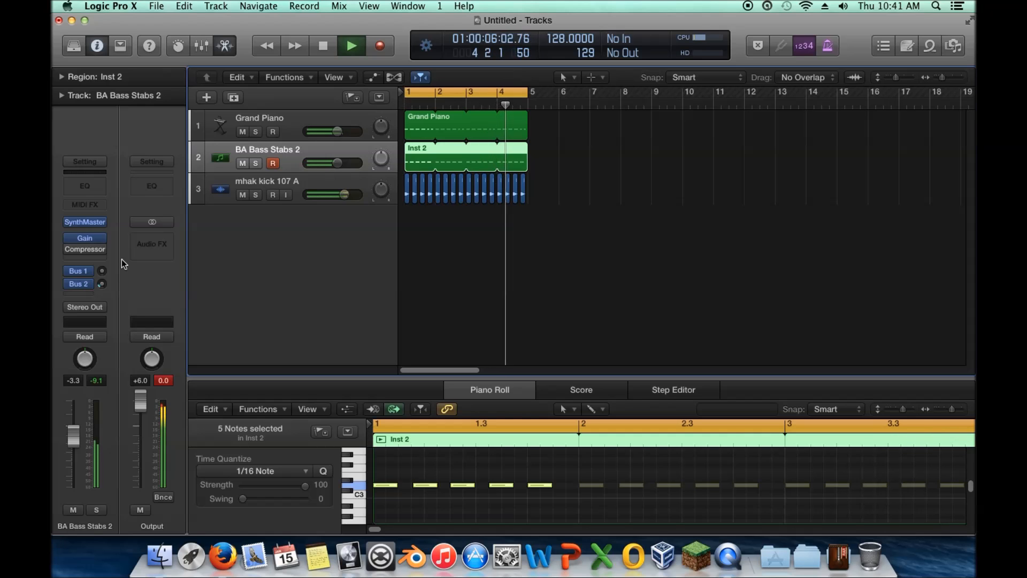
click(212, 132)
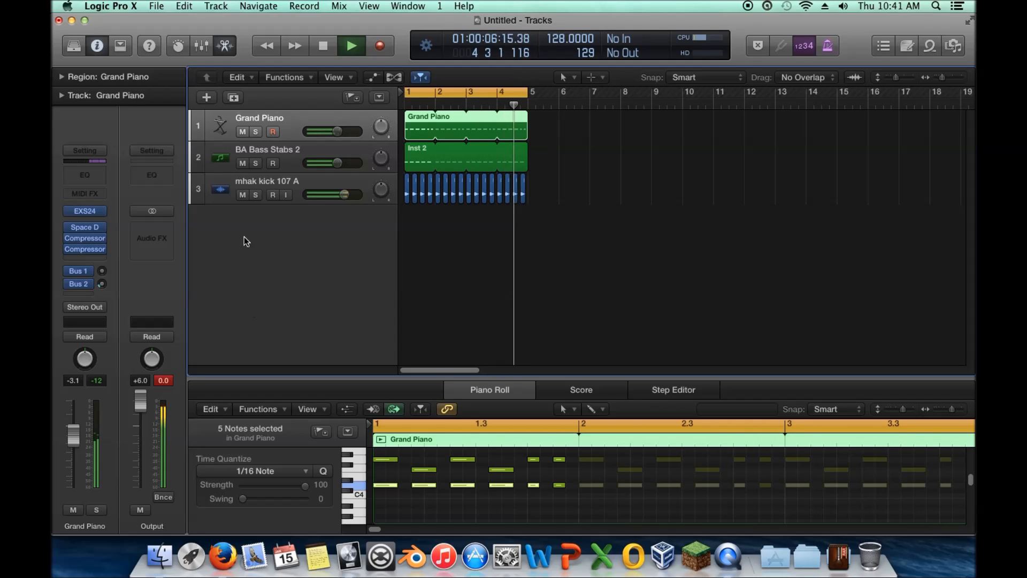
click(323, 51)
click(322, 47)
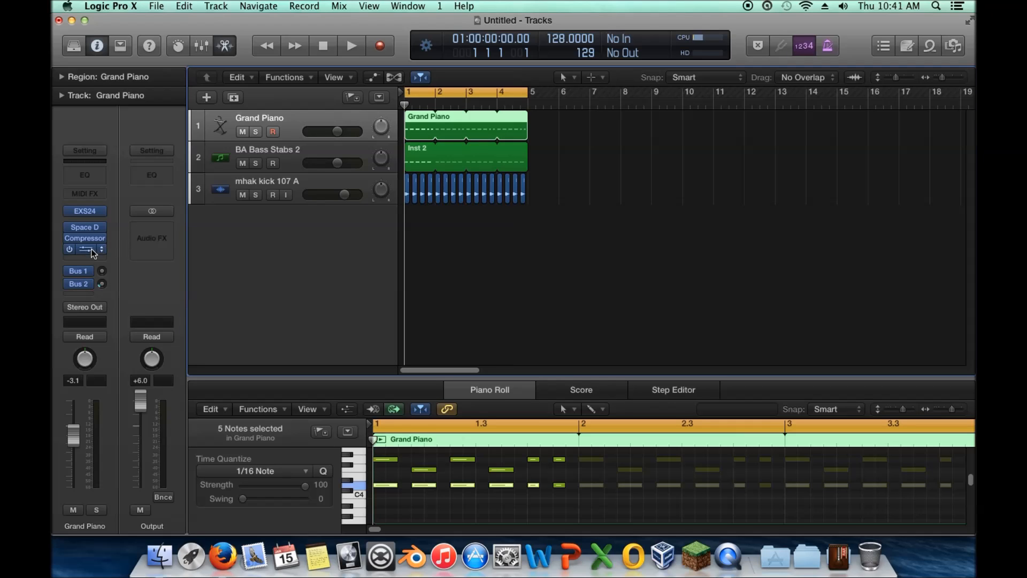
Insert a Multipressor on the Output channel and move its window to the middle of the workspace.
click(160, 226)
mouse_move(161, 275)
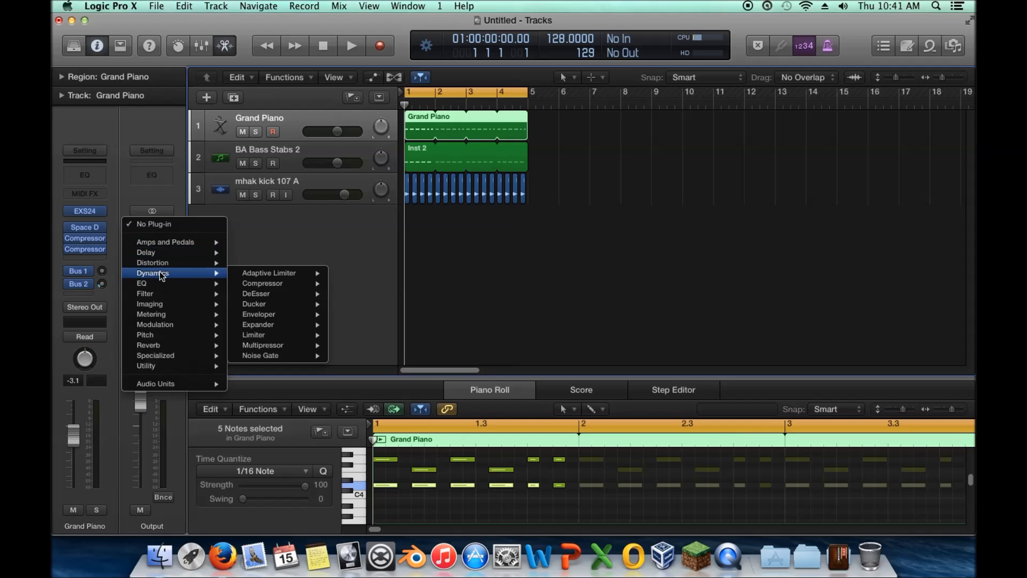
mouse_move(268, 345)
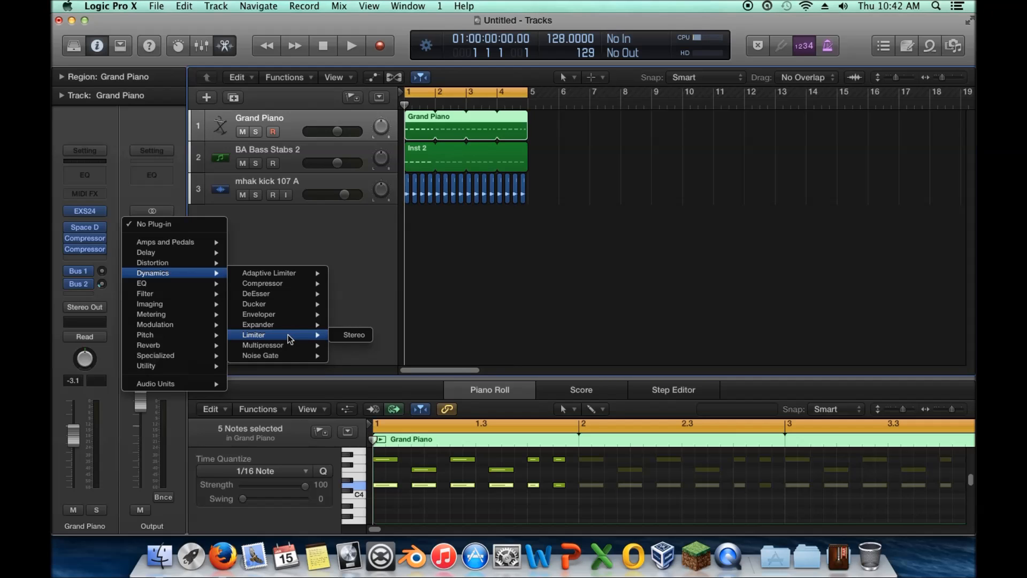
click(349, 346)
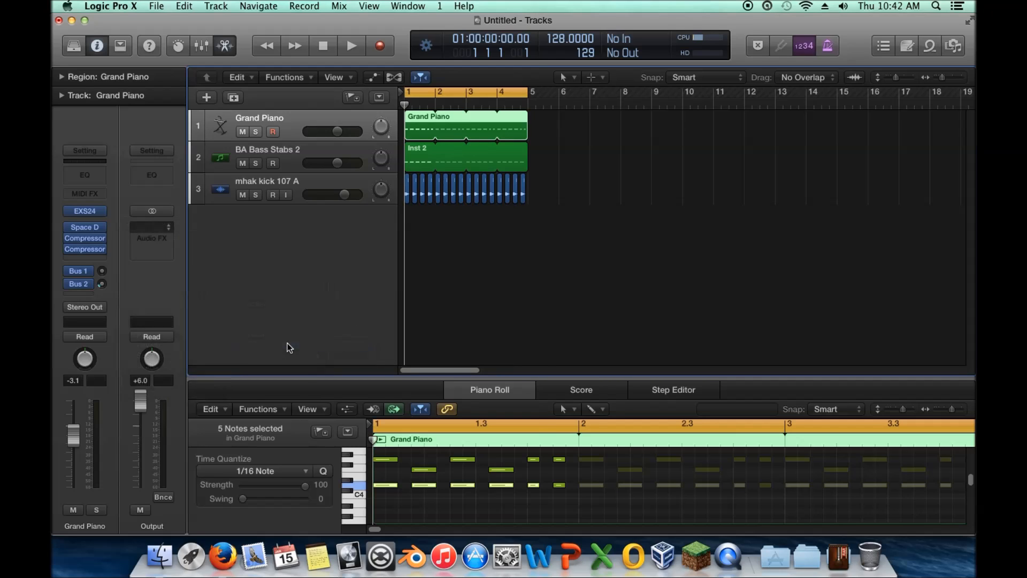
drag(252, 63, 482, 67)
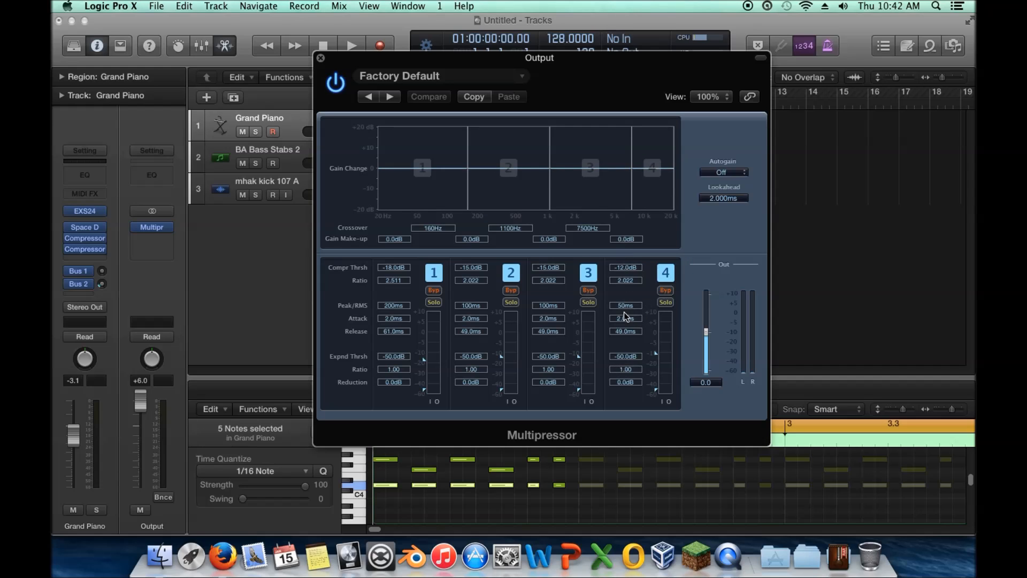
Set the Peak/RMS of the Multipressor's fourth band to 0 ms and close its window.
drag(633, 309, 635, 437)
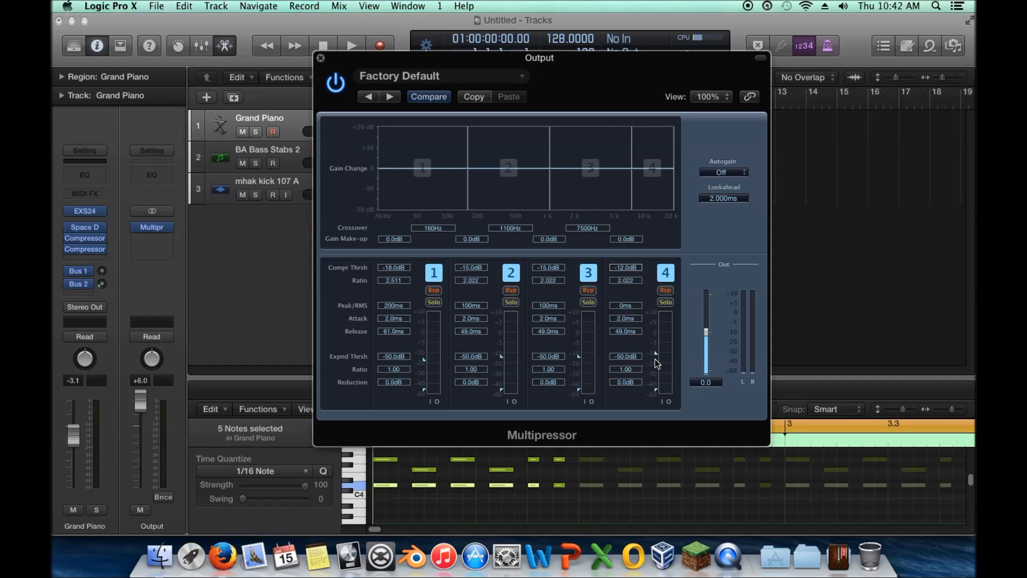
scroll(632, 270, up, 2)
click(321, 58)
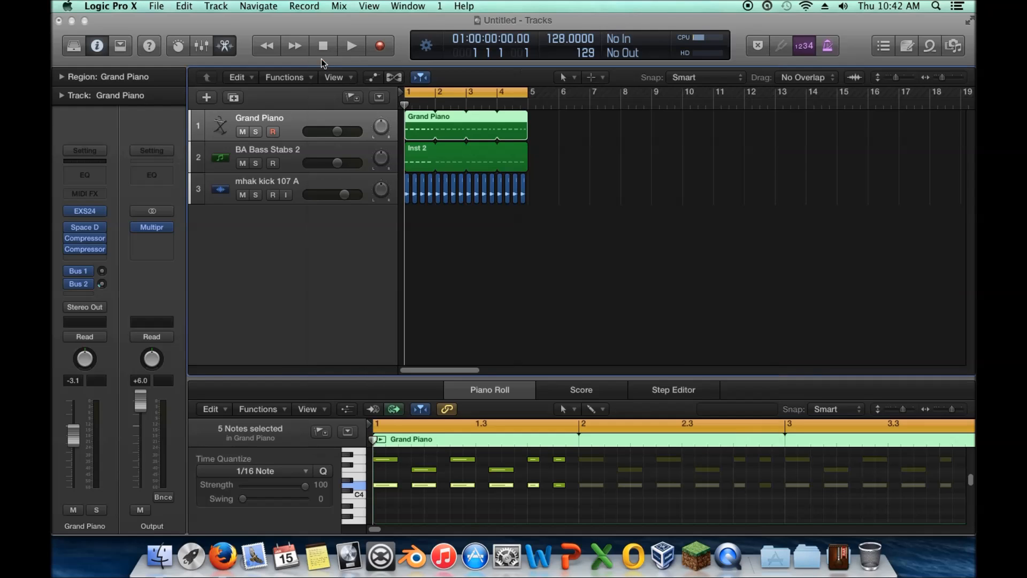
Replace the Multipressor on the Output channel with a Limiter and move its window over the tracks area.
click(151, 227)
click(155, 244)
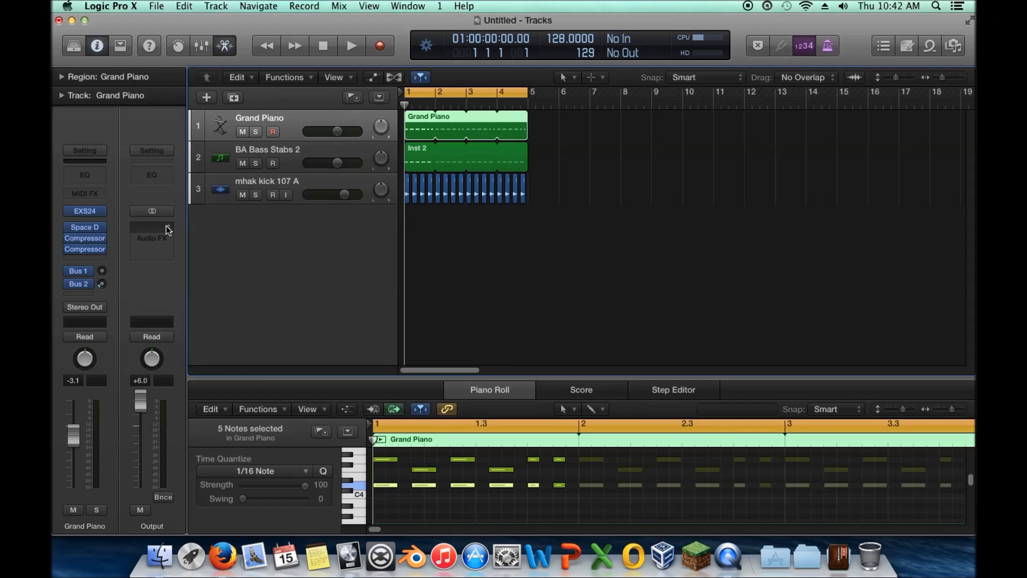
click(166, 226)
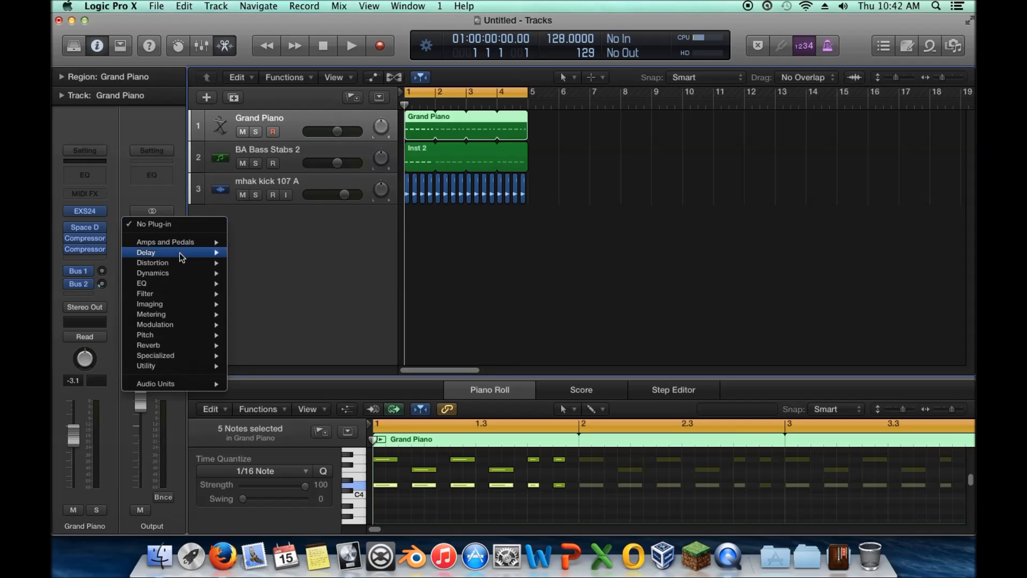
mouse_move(207, 267)
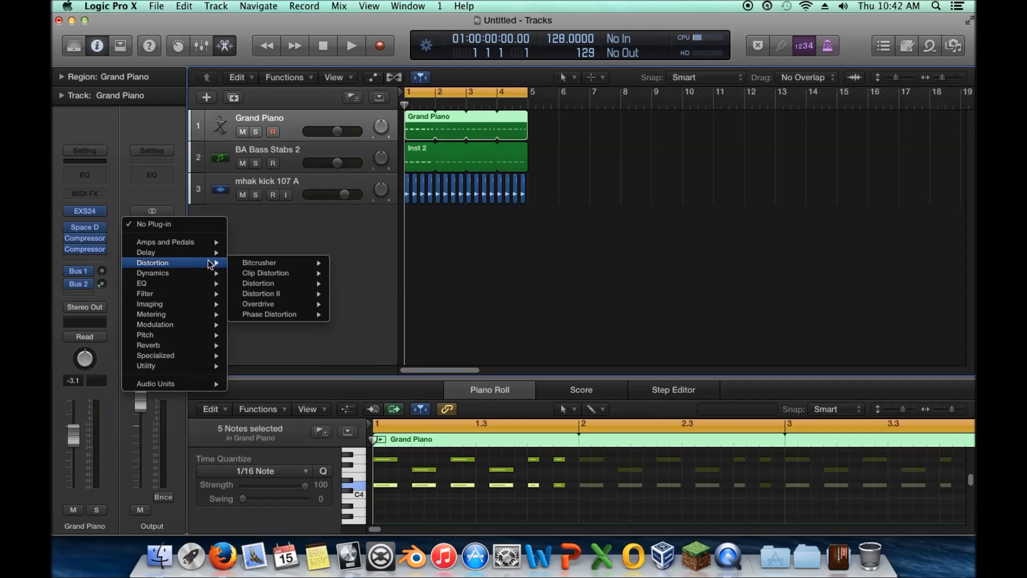
mouse_move(272, 285)
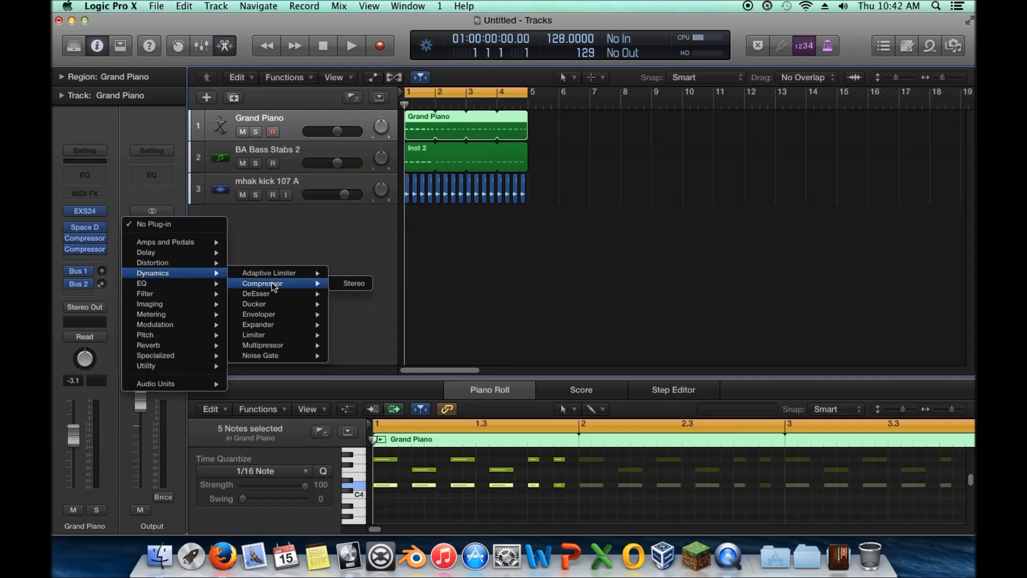
mouse_move(314, 349)
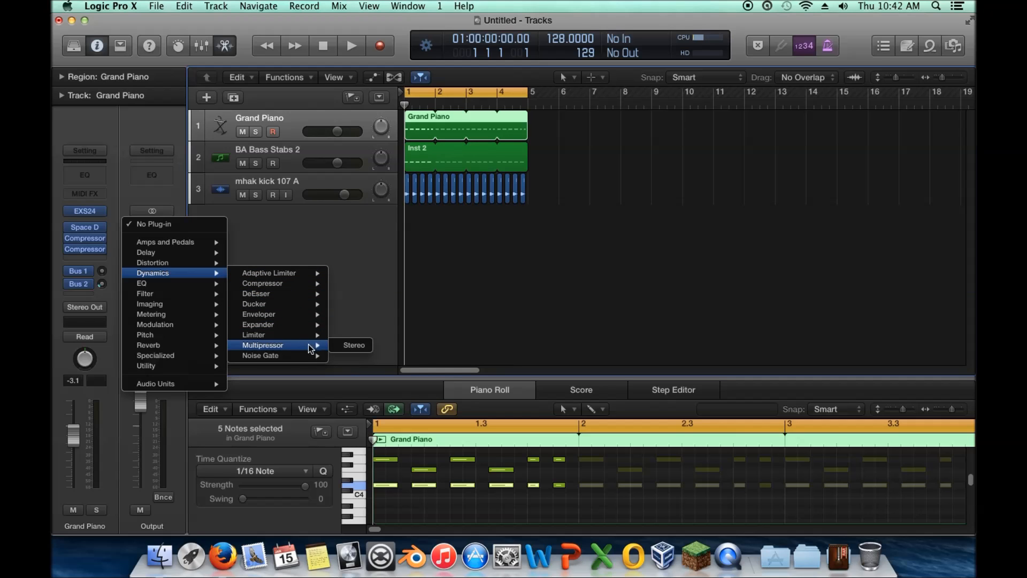
click(347, 336)
drag(107, 21, 529, 117)
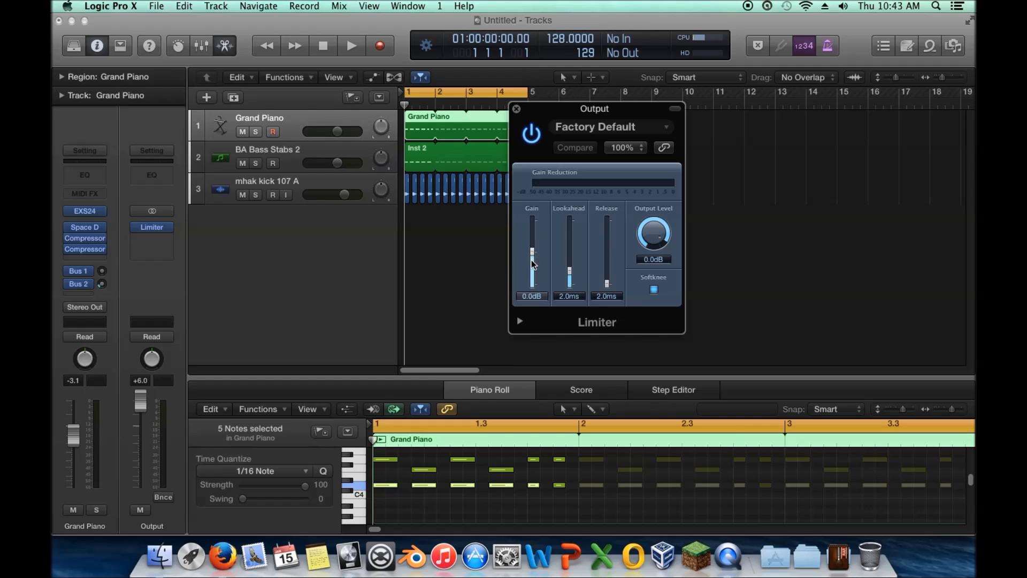
Set the Limiter's gain to +1.0 dB and output level to -10.0 dB during playback, and reset the Output fader to 0.0 dB.
drag(532, 263, 533, 257)
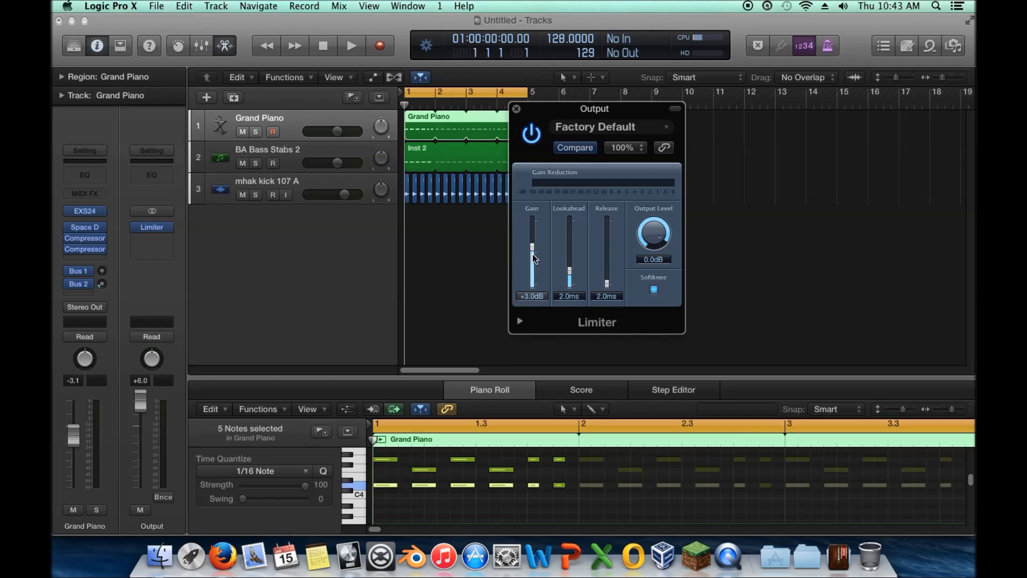
drag(533, 249, 533, 252)
click(351, 48)
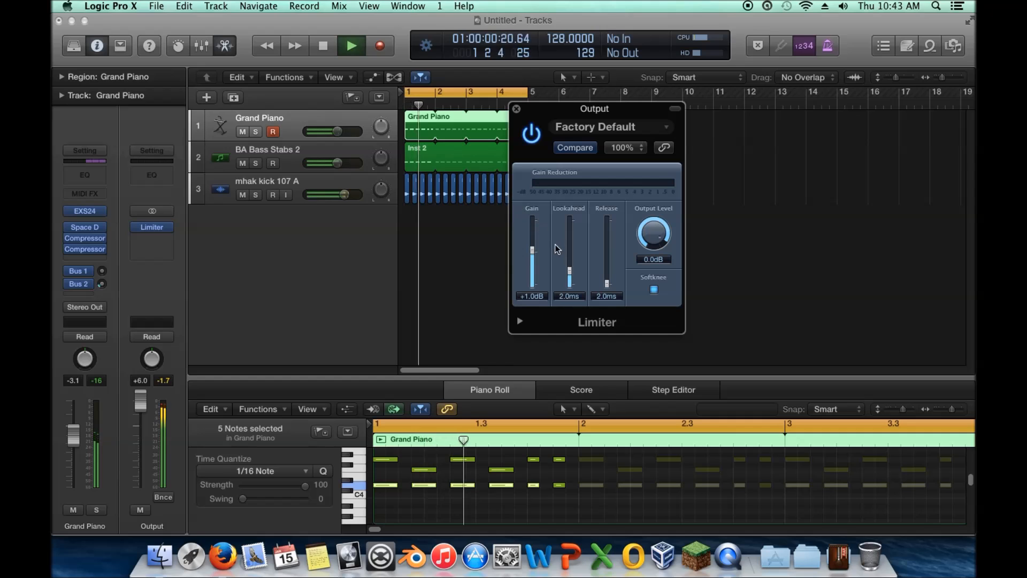
drag(654, 233, 653, 344)
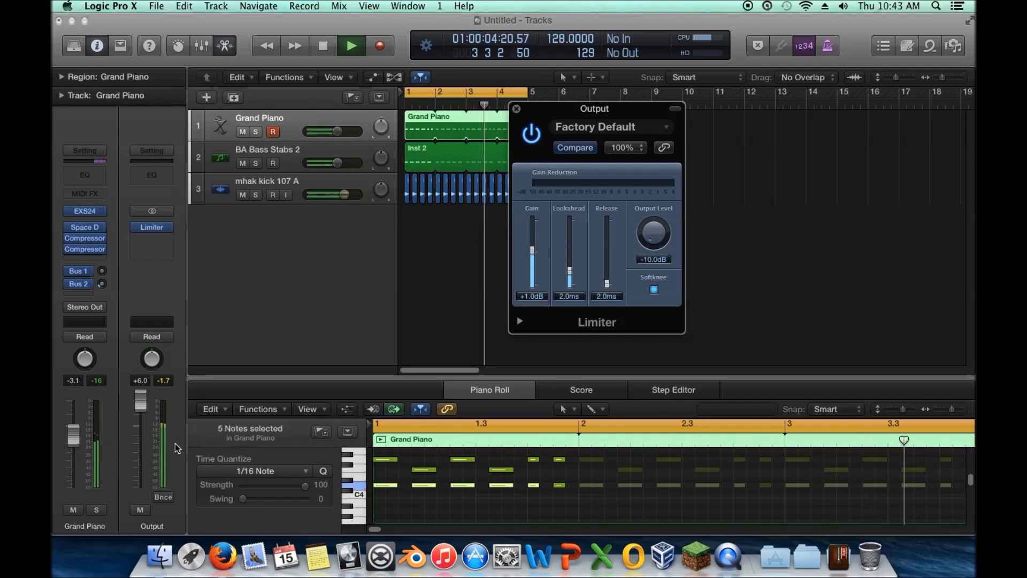
click(141, 406)
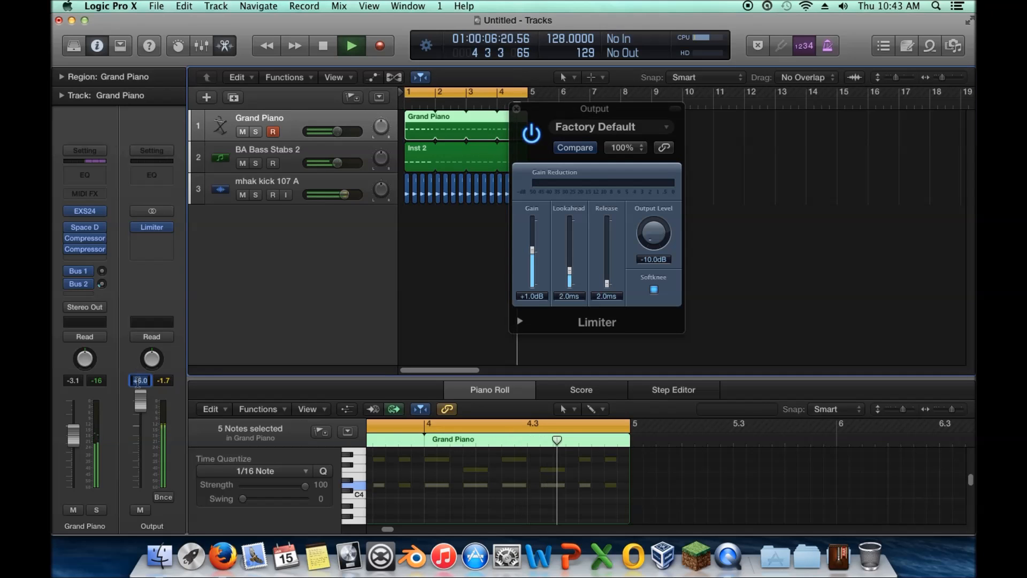
alt+click(140, 420)
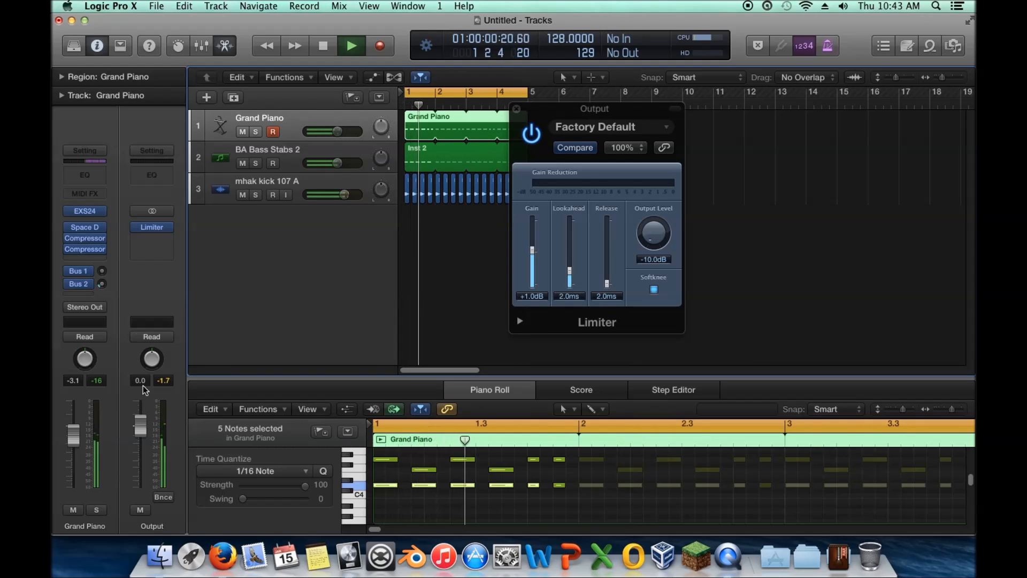
Insert a Gain plug-in on the Output channel, set its gain to 6, and close its window.
click(146, 229)
click(150, 236)
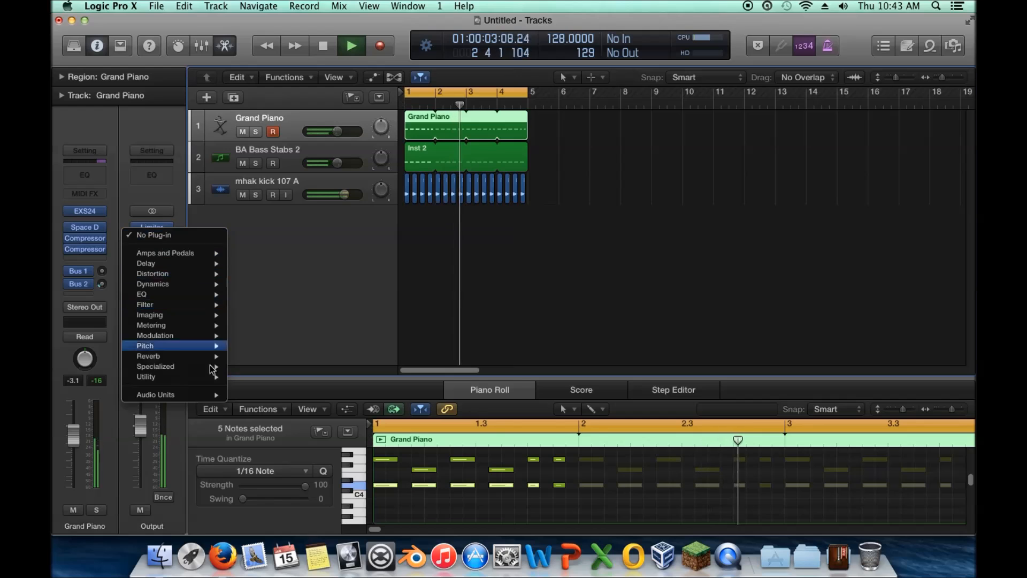
mouse_move(209, 384)
click(349, 378)
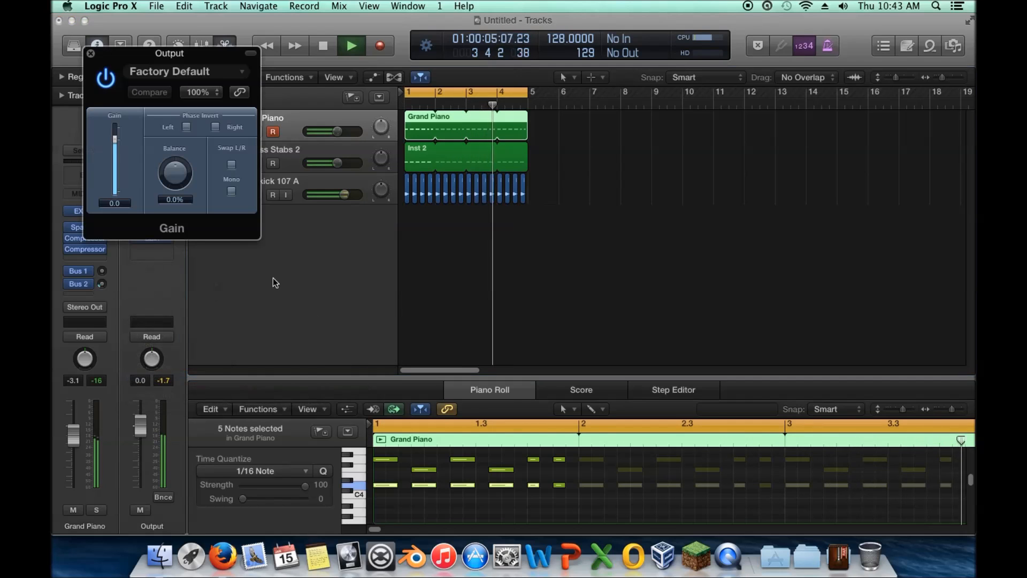
double_click(129, 202)
text(6)
key(Return)
click(91, 54)
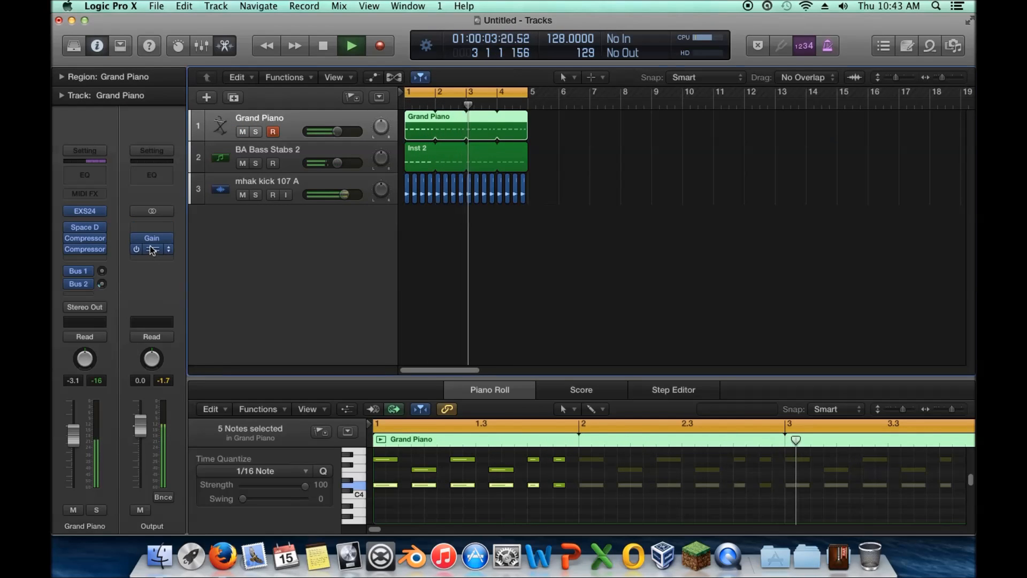
Place the Limiter below the Gain plug-in and set its output level to -0.1 dB and its gain to +6.5 dB.
click(153, 228)
mouse_move(228, 178)
mouse_down()
mouse_move(218, 82)
mouse_move(229, 195)
mouse_up()
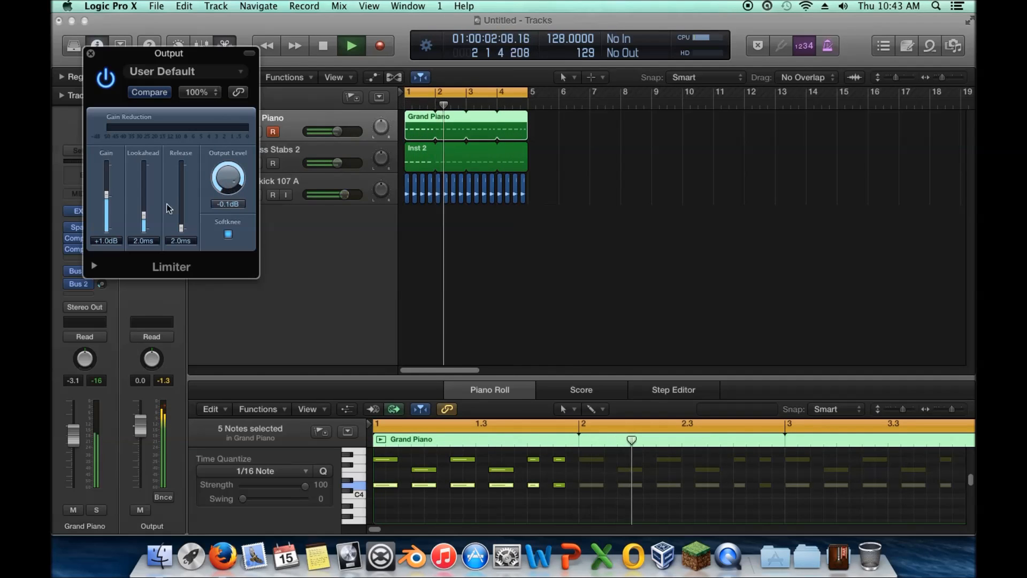
drag(229, 185, 229, 176)
drag(109, 207, 110, 200)
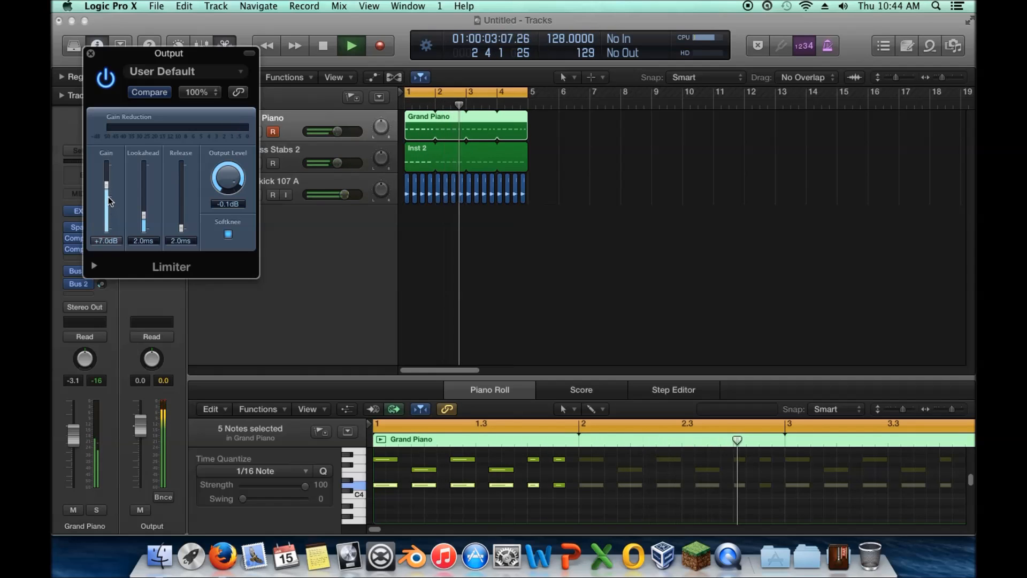
click(167, 406)
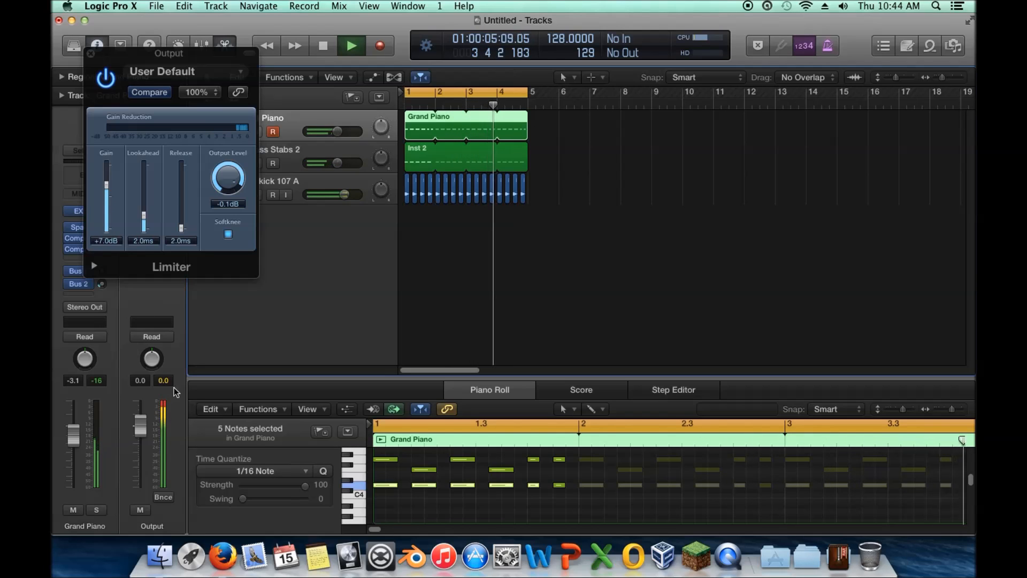
mouse_move(107, 204)
mouse_down()
mouse_move(108, 186)
mouse_move(106, 205)
mouse_up()
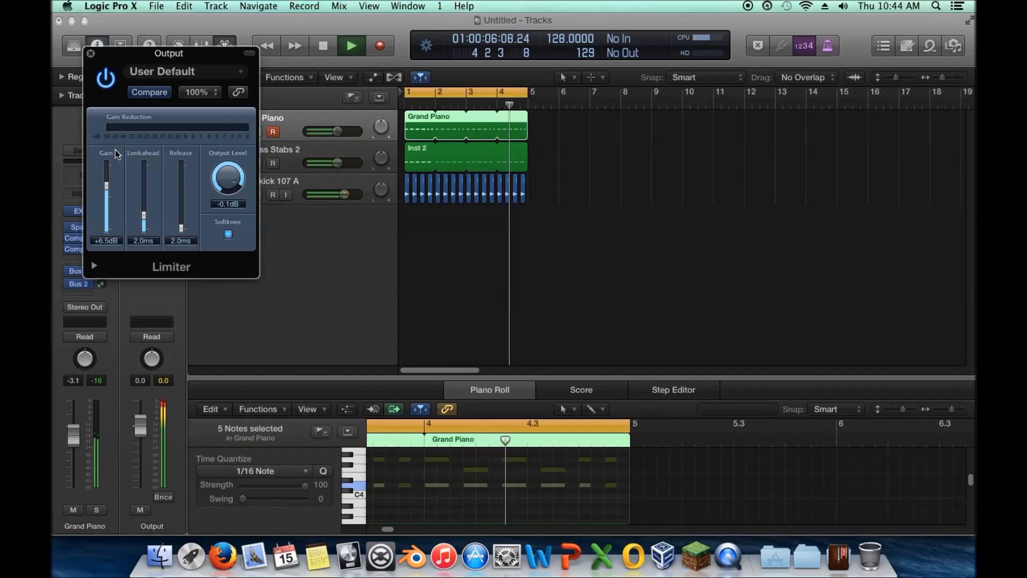
Move the Limiter window clear of the track list, audition the kick alone and with BA Bass Stabs 2, and clear both solos.
drag(105, 58, 450, 69)
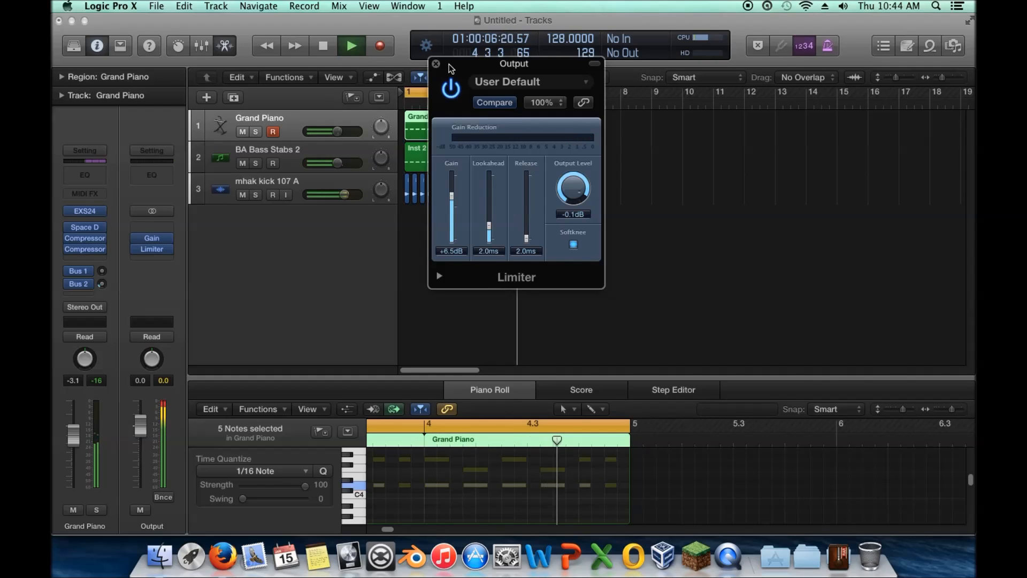
drag(449, 67, 557, 87)
click(255, 195)
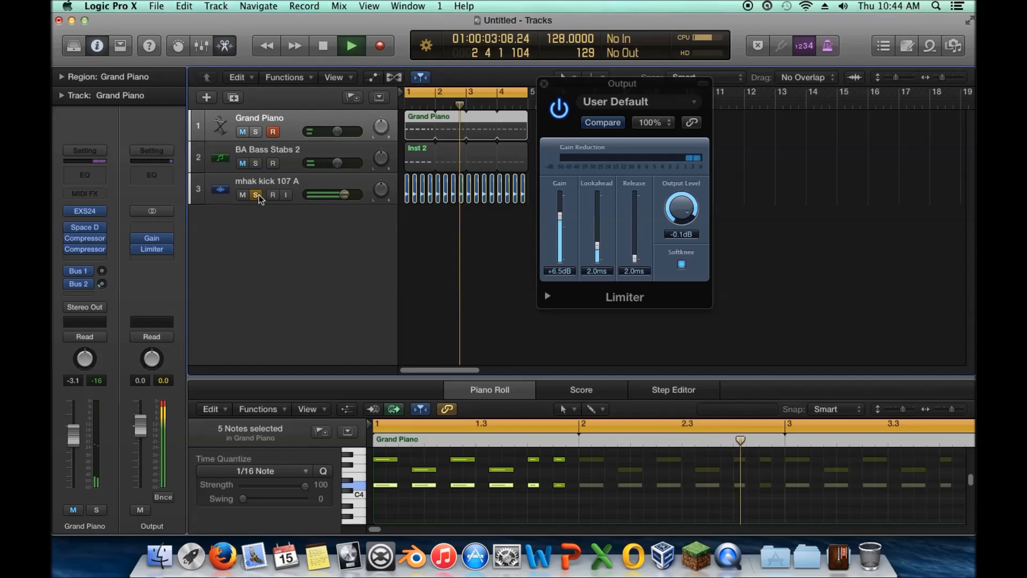
click(256, 163)
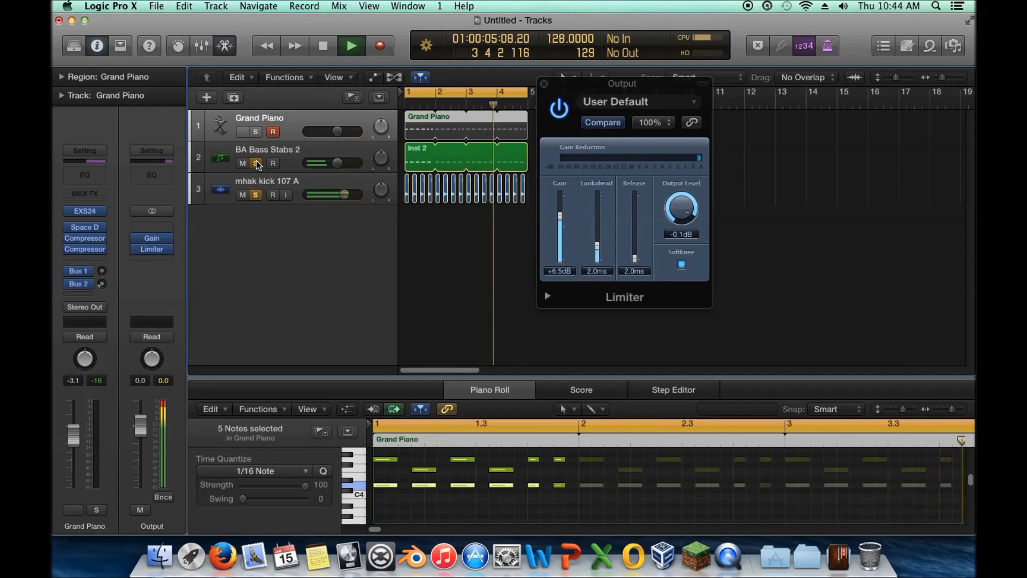
click(256, 164)
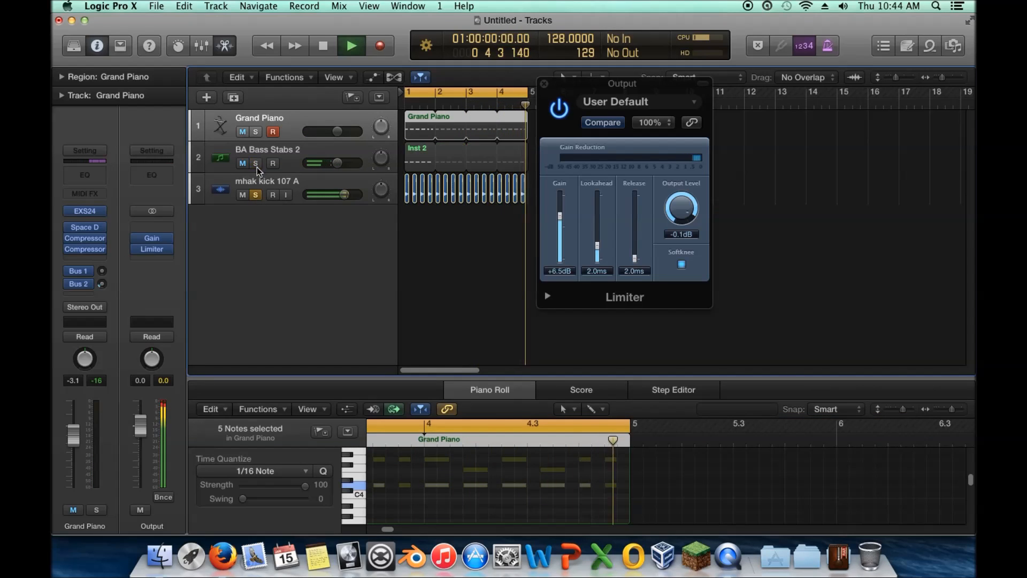
click(256, 195)
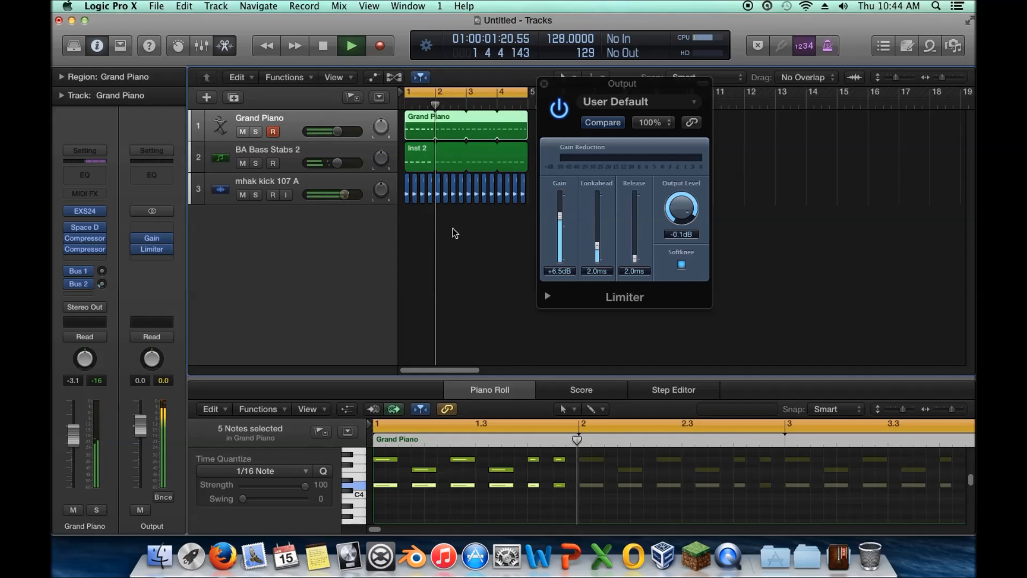
Set the Limiter's gain to +11.0 dB, close its window, and replace it with an Adaptive Limiter on the Output channel.
drag(560, 233, 562, 218)
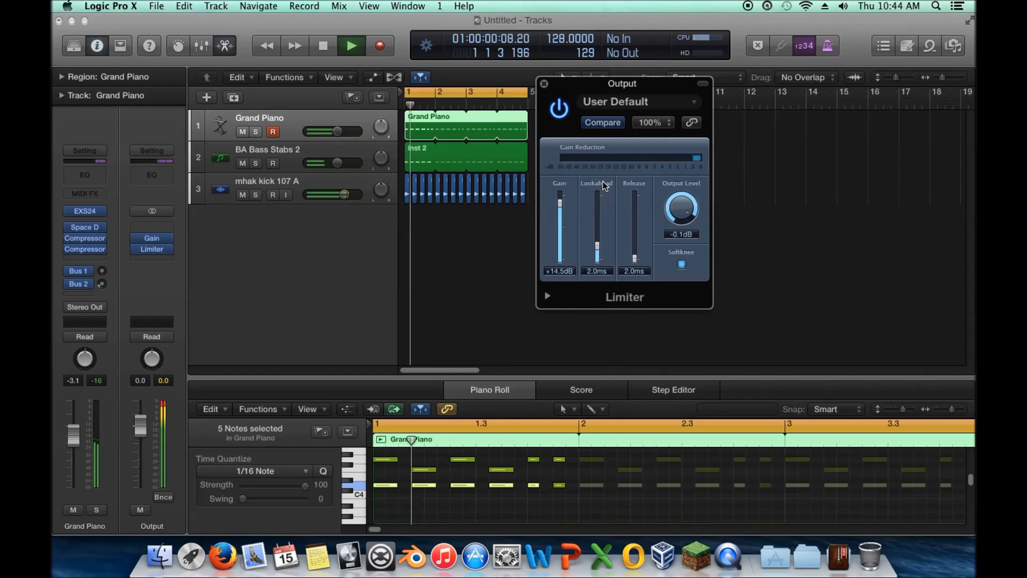
drag(560, 210, 560, 214)
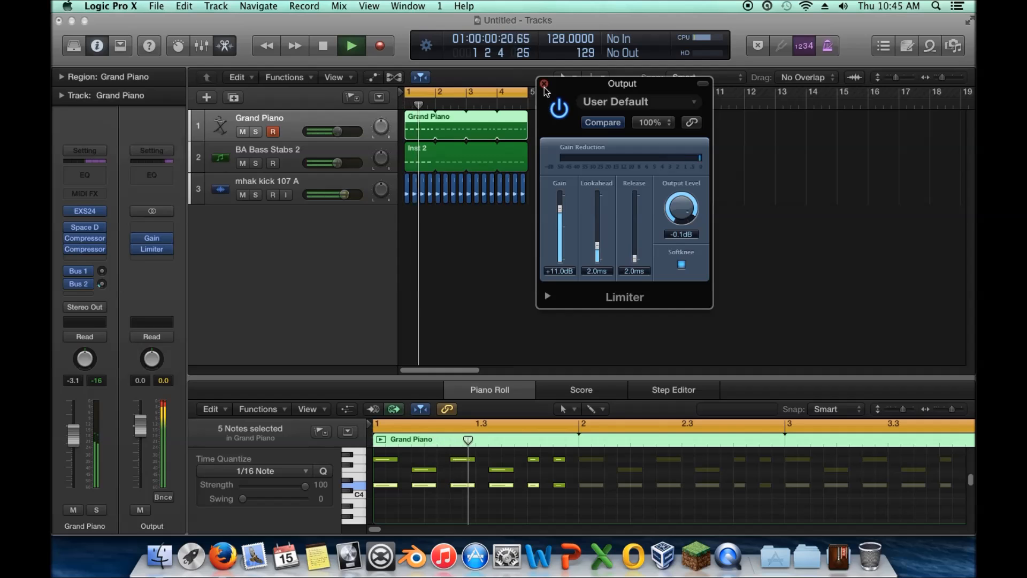
click(159, 249)
click(168, 249)
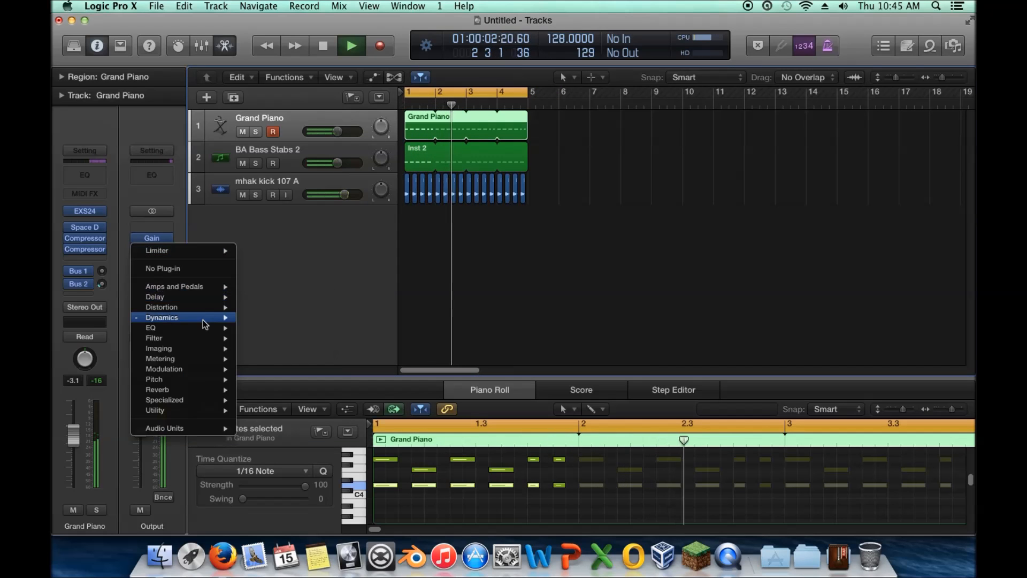
mouse_move(204, 316)
mouse_move(297, 316)
click(363, 317)
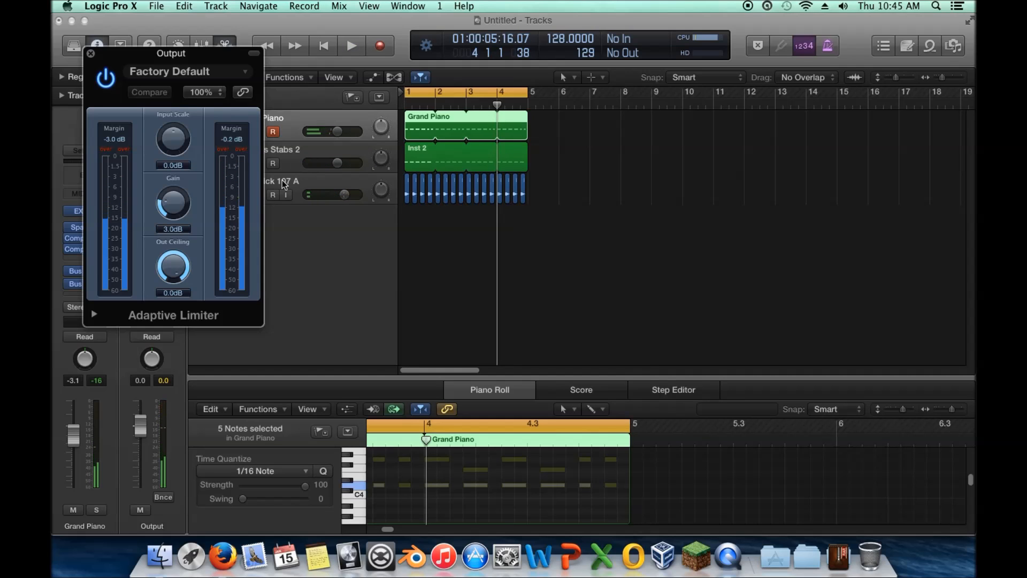
Clear the Output channel's peak reading, start playback, and raise the Adaptive Limiter's gain to 12.0 dB.
drag(160, 219, 177, 195)
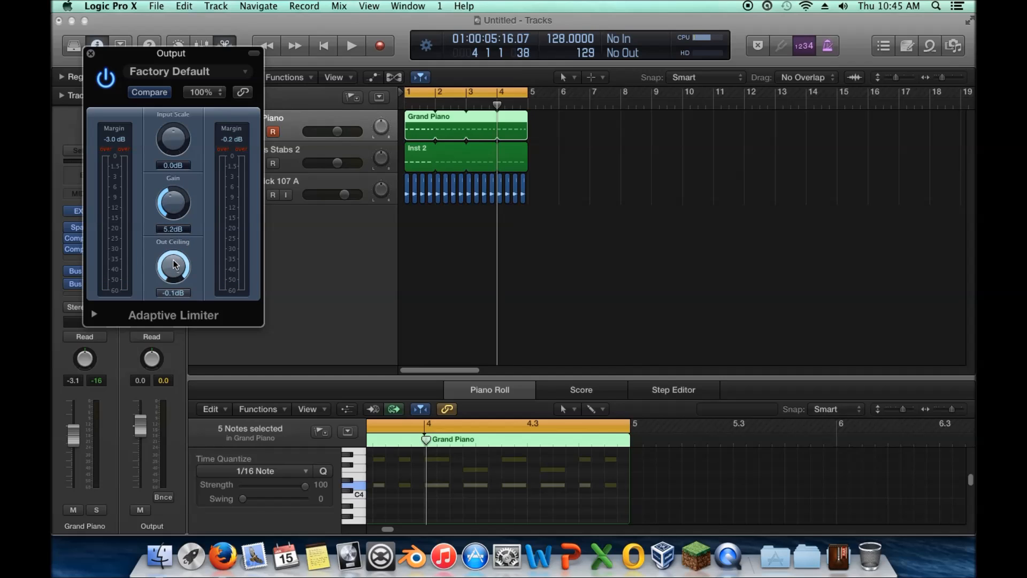
click(164, 381)
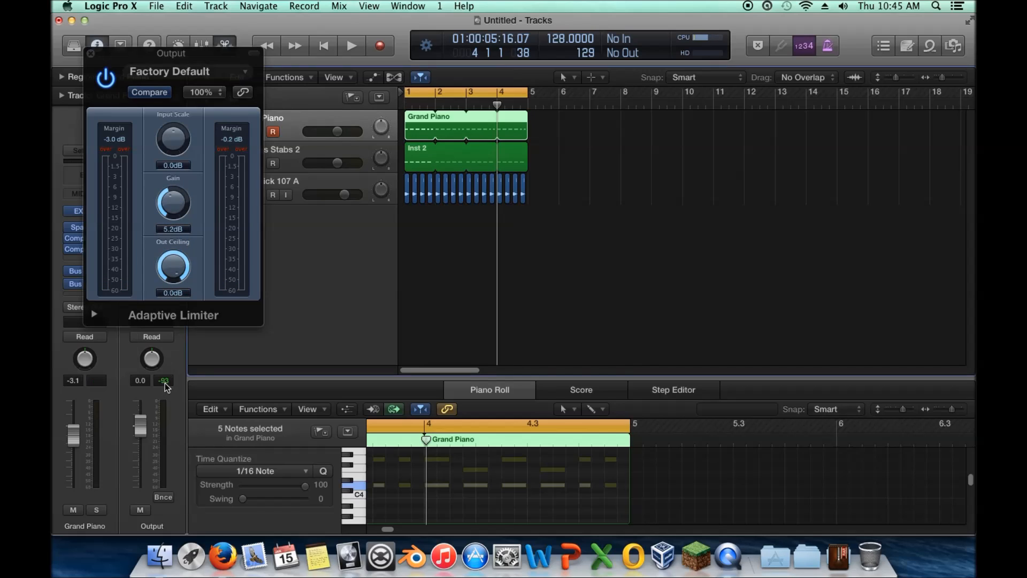
click(347, 49)
drag(172, 202, 174, 170)
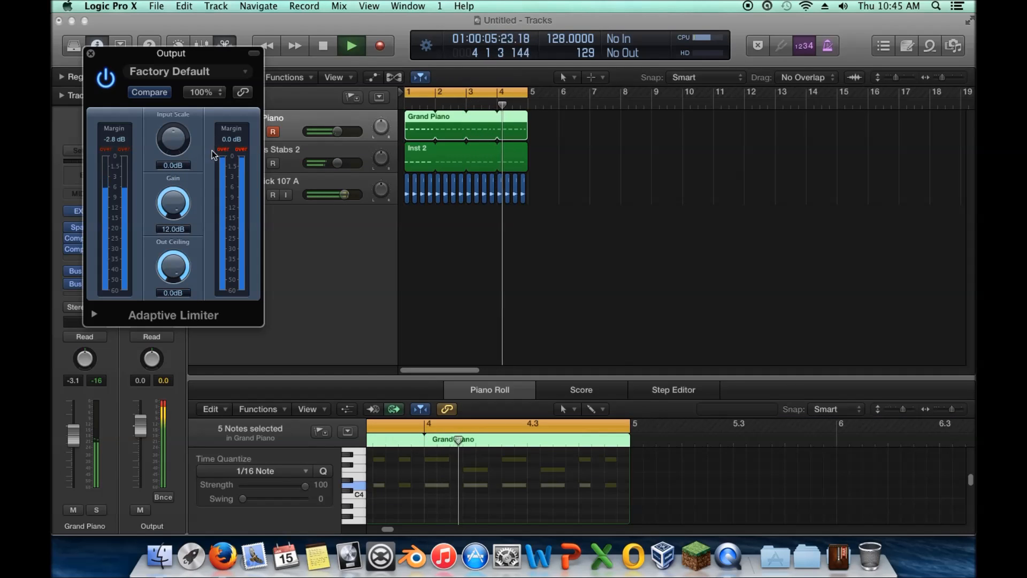
Stop playback, reset the Adaptive Limiter's output margin reading, and close its window.
click(323, 51)
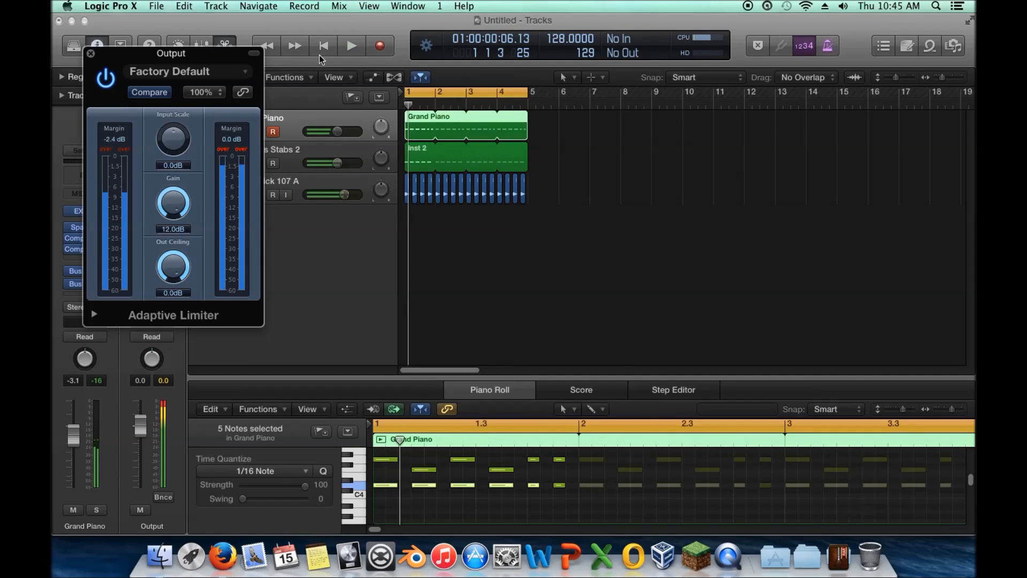
click(221, 150)
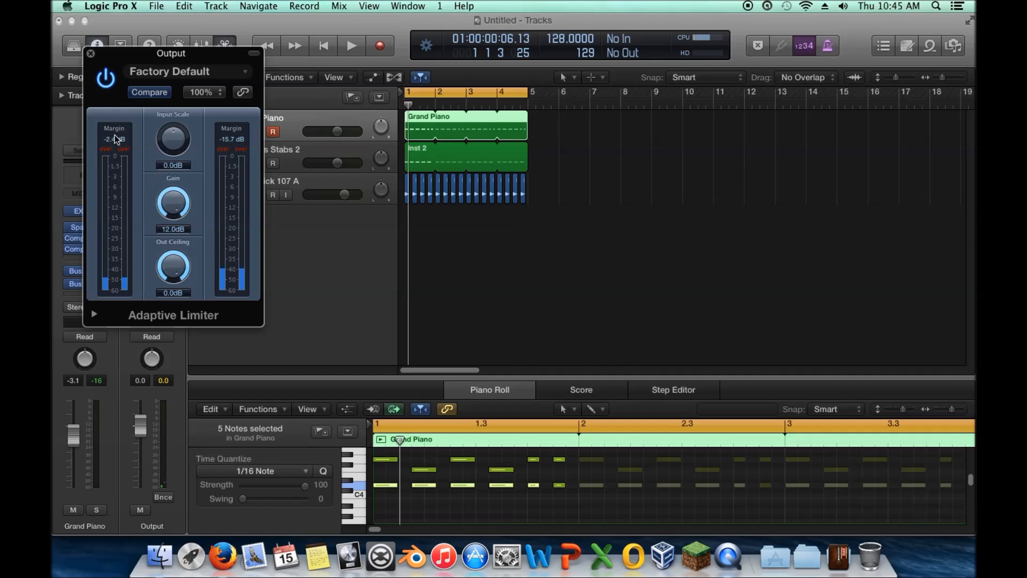
click(91, 54)
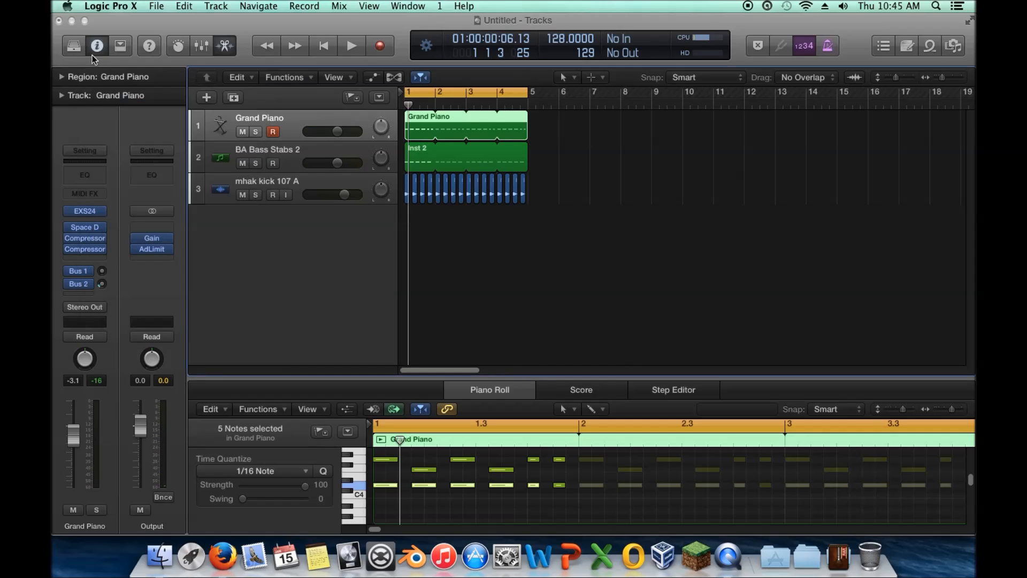
Remove the Gain and Adaptive Limiter plug-ins from the Output channel's effect slots.
click(167, 241)
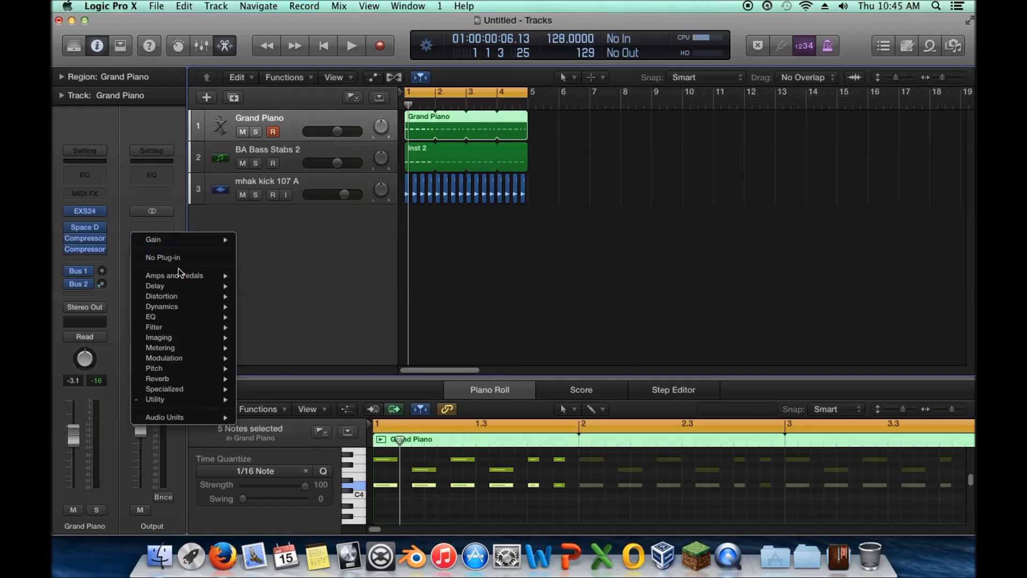
mouse_move(205, 368)
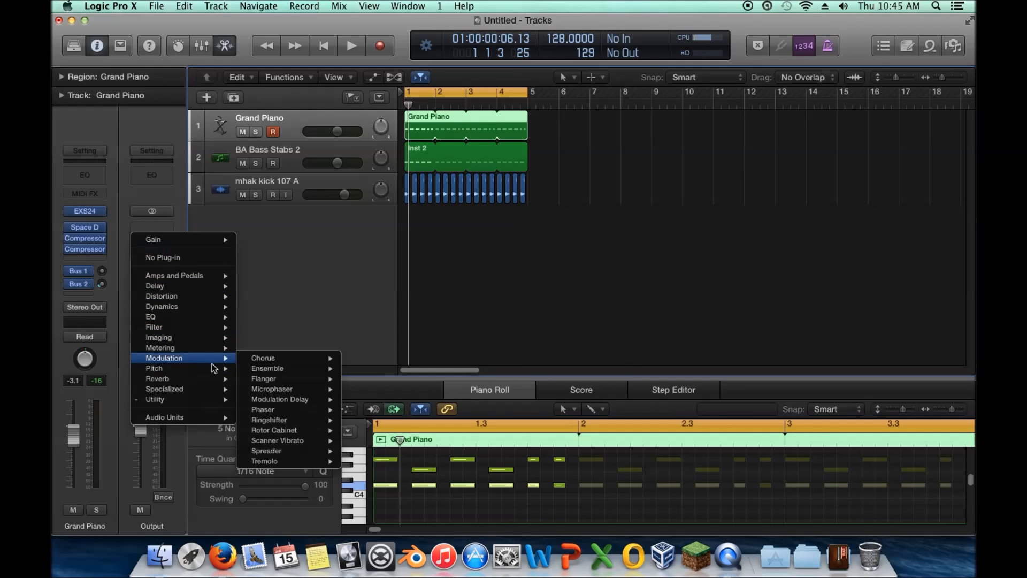
mouse_move(216, 351)
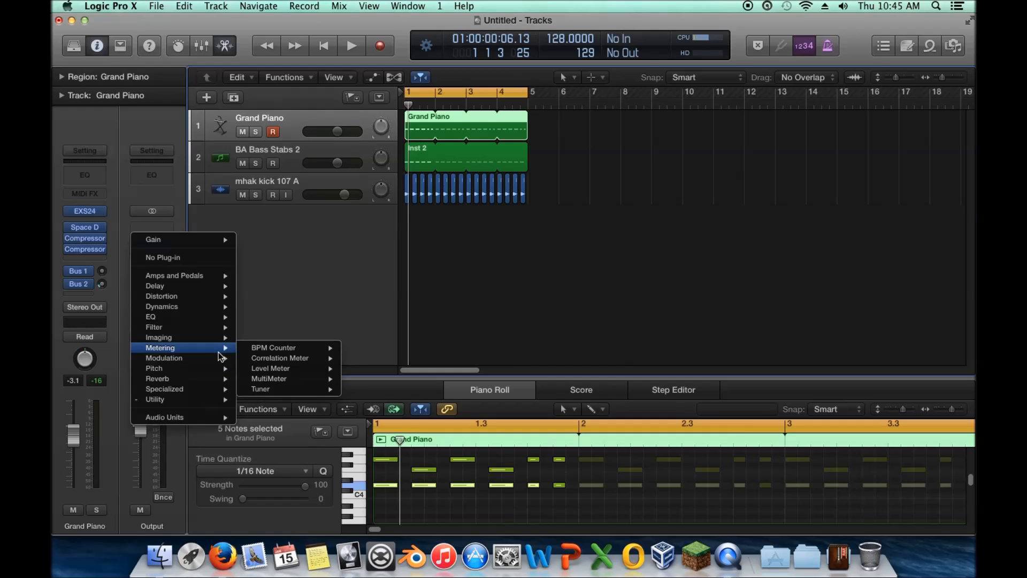
mouse_move(214, 401)
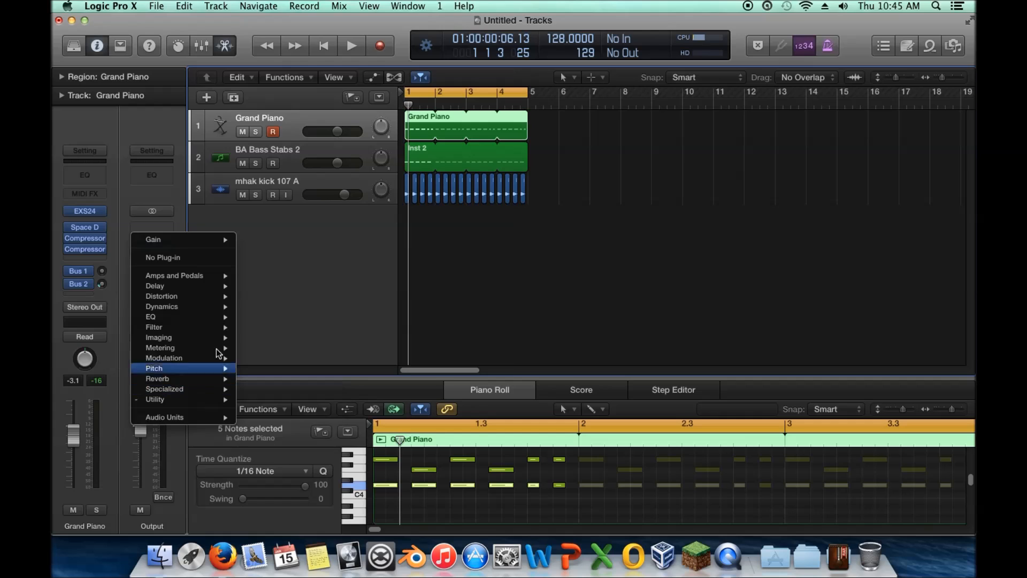
click(181, 239)
click(169, 238)
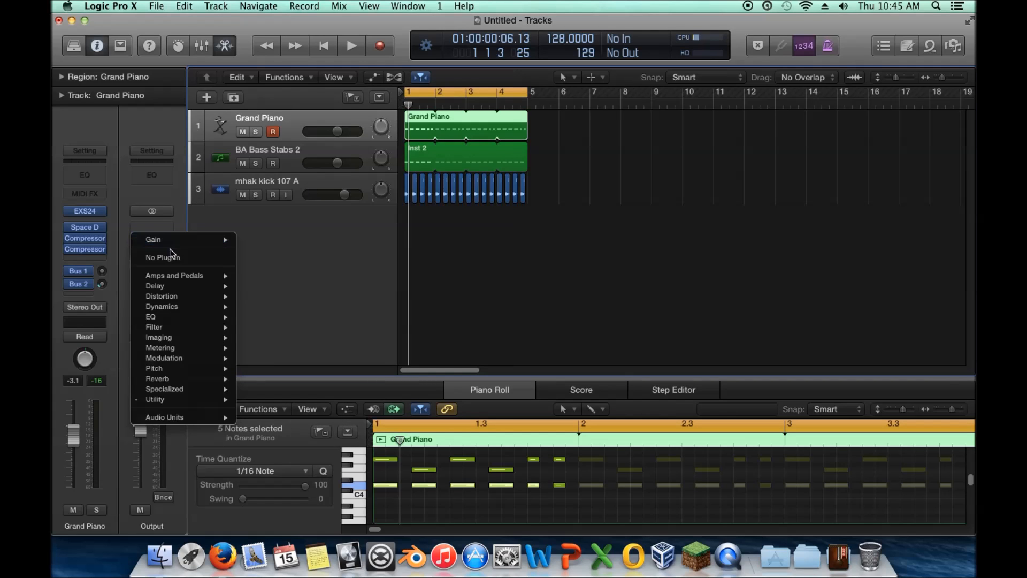
click(169, 255)
click(169, 250)
click(169, 267)
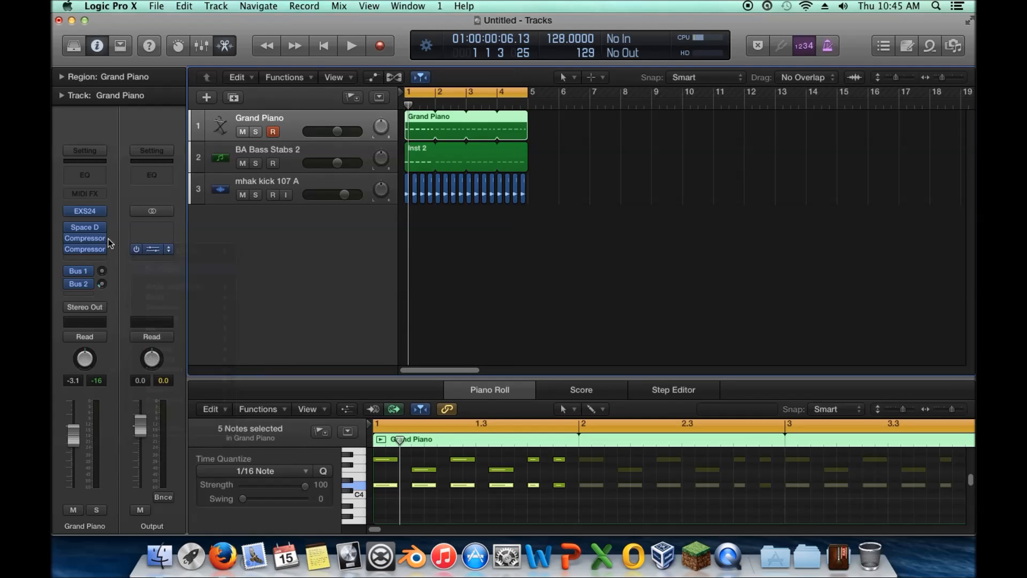
Insert a stereo Expander on the Output channel and move its window clear of the channel strips.
click(158, 229)
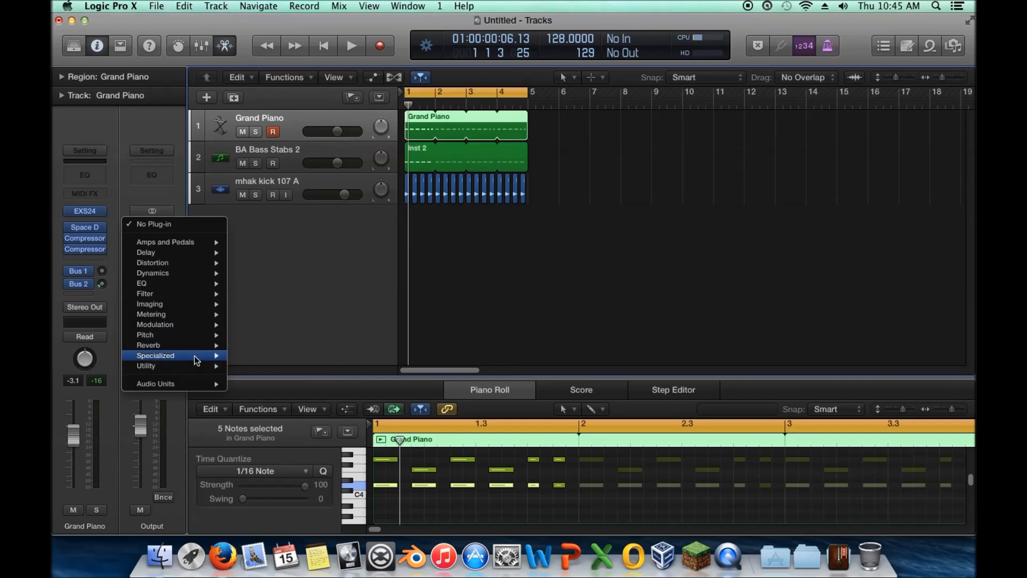
mouse_move(201, 276)
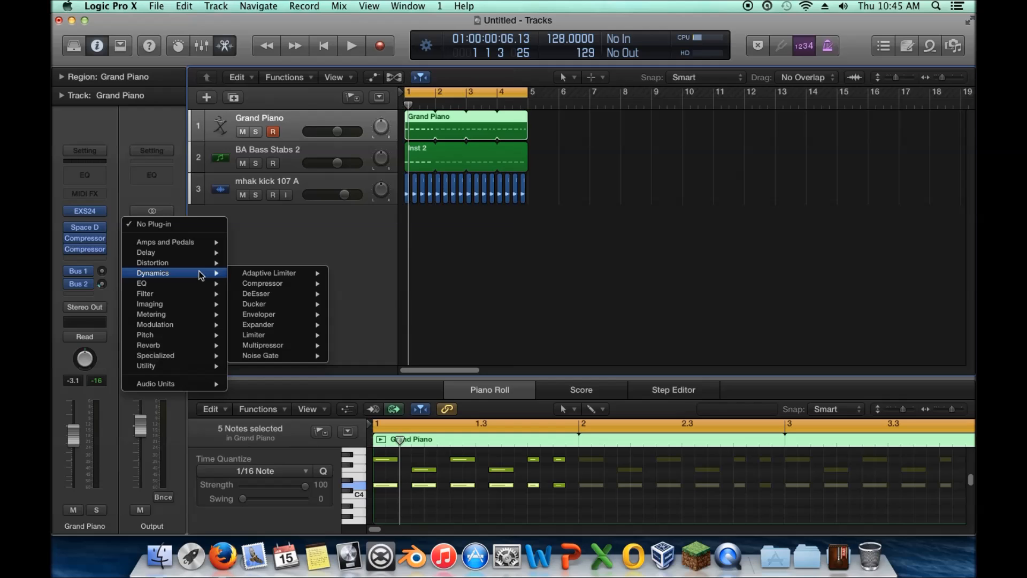
mouse_move(294, 323)
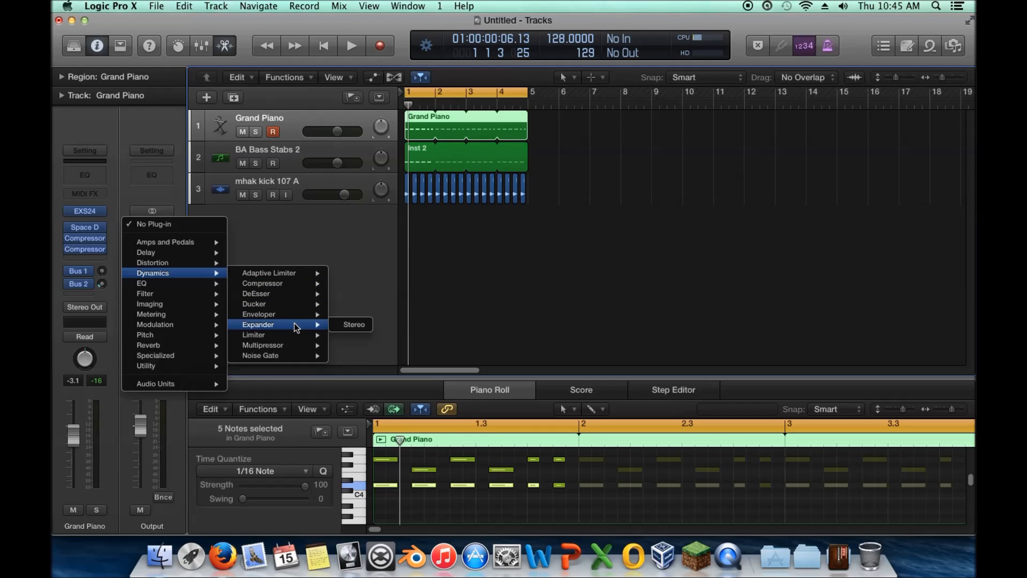
click(353, 325)
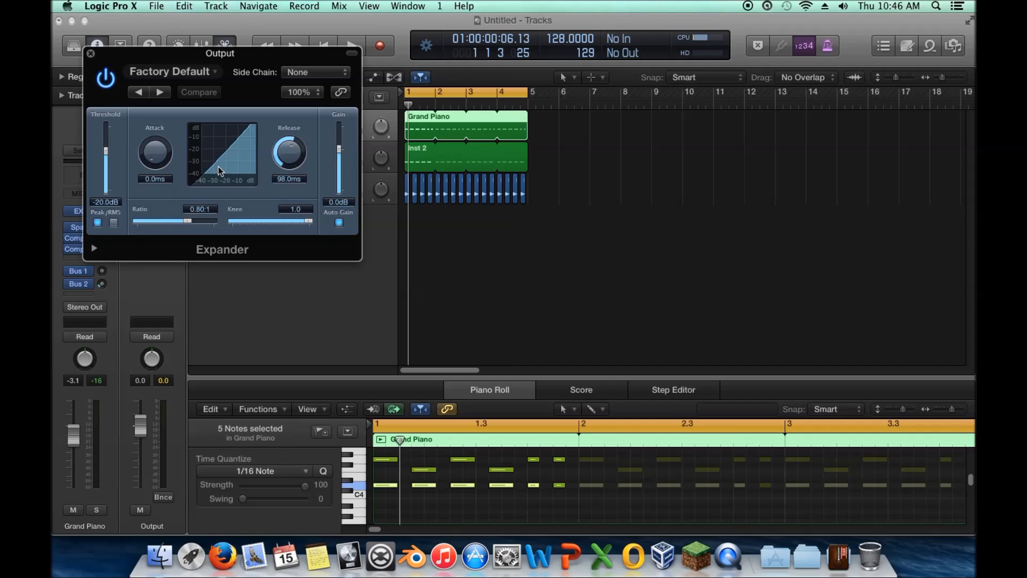
drag(114, 63, 257, 94)
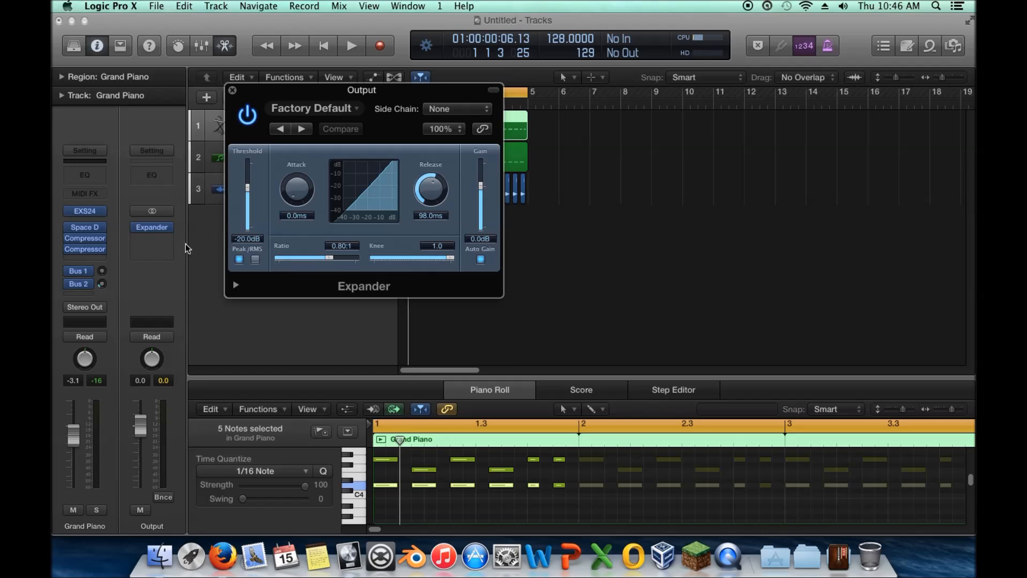
Replace the Expander on the Output channel with a stereo Compressor and move its window clear of the channel strips.
click(171, 229)
click(159, 246)
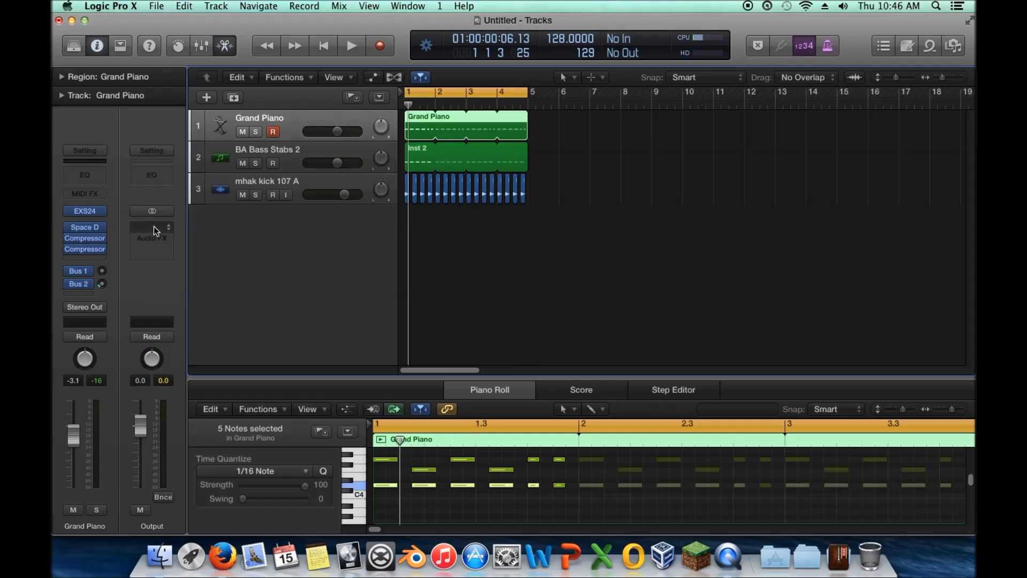
click(153, 230)
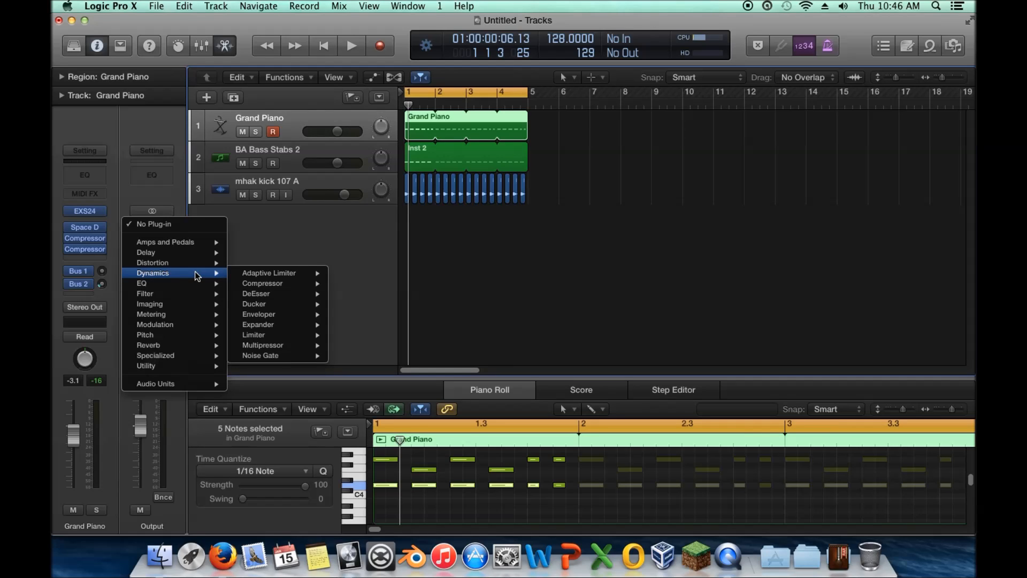
mouse_move(279, 303)
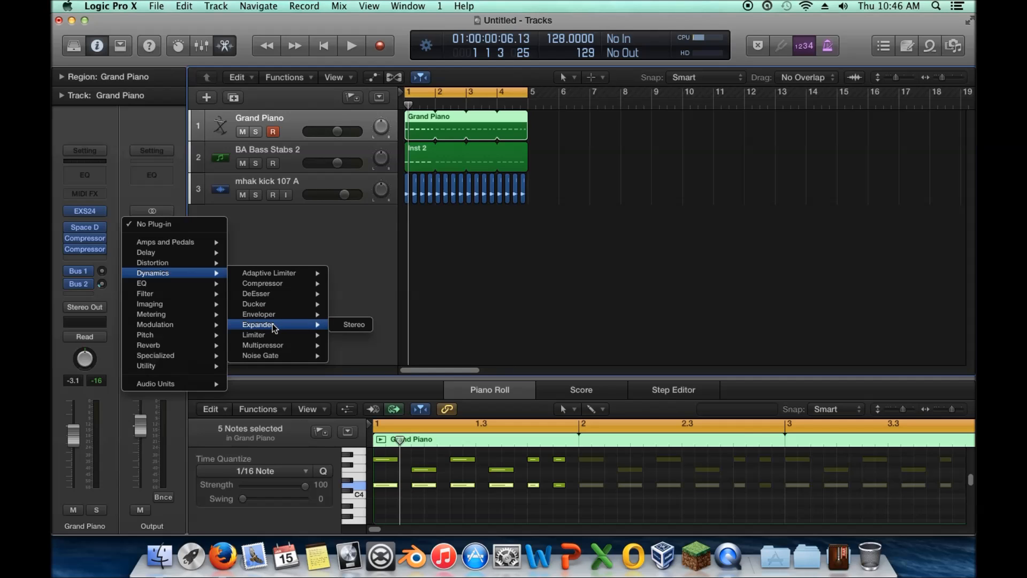
mouse_move(278, 283)
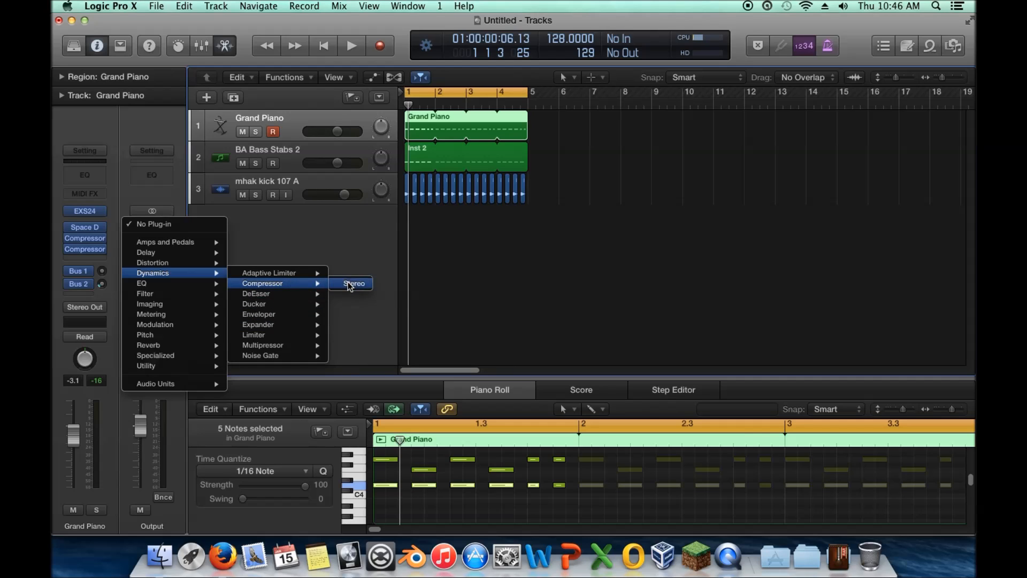
click(351, 283)
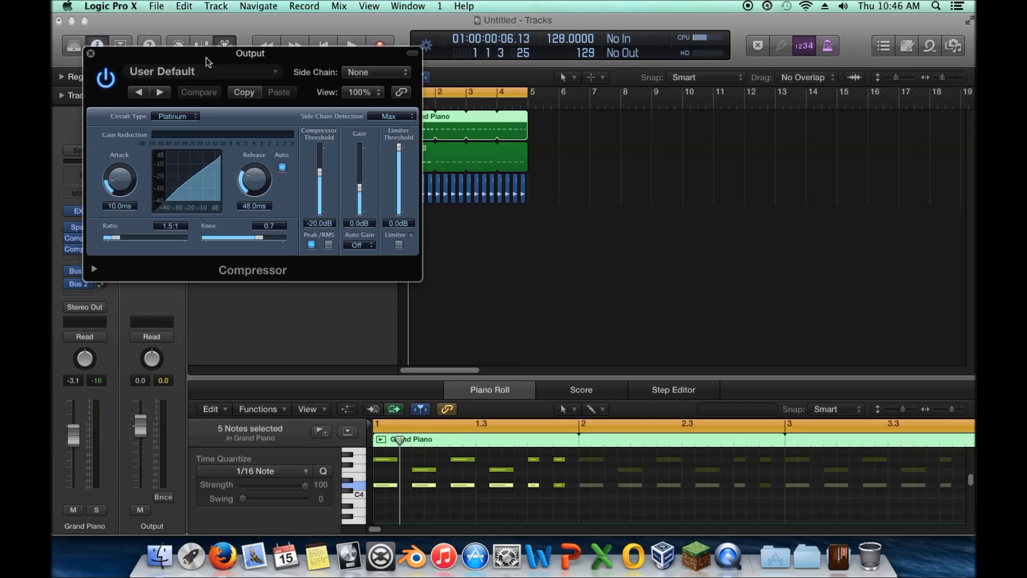
drag(208, 58, 451, 109)
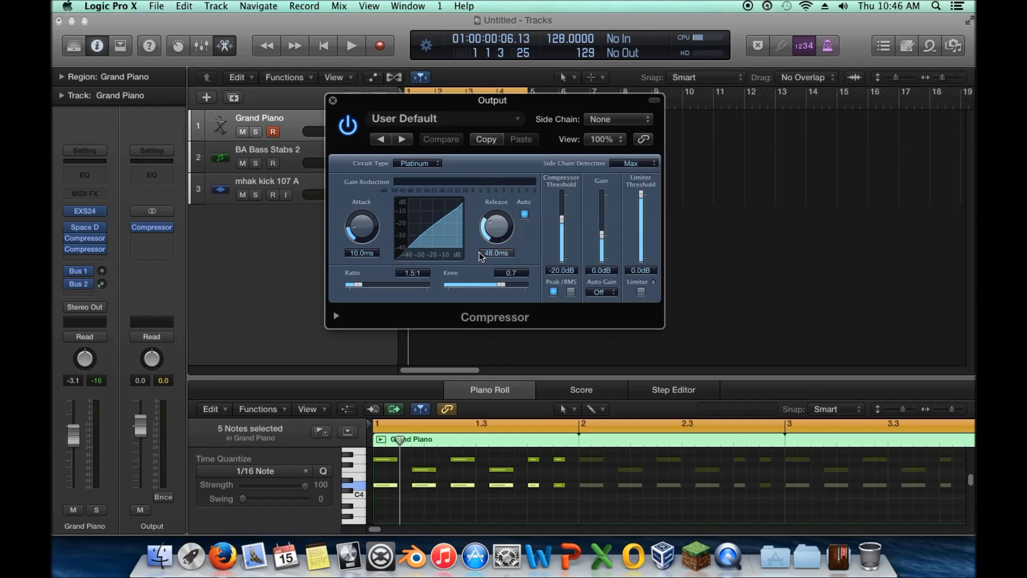
Examine the Output Compressor's extended side chain filter and output mix parameters, collapse them, and close the window.
click(337, 316)
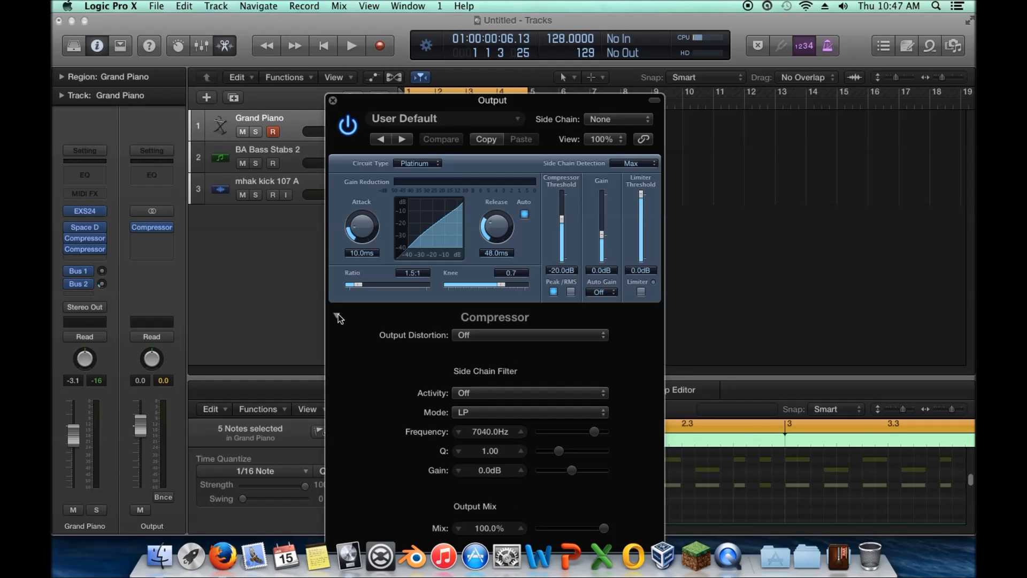
click(337, 317)
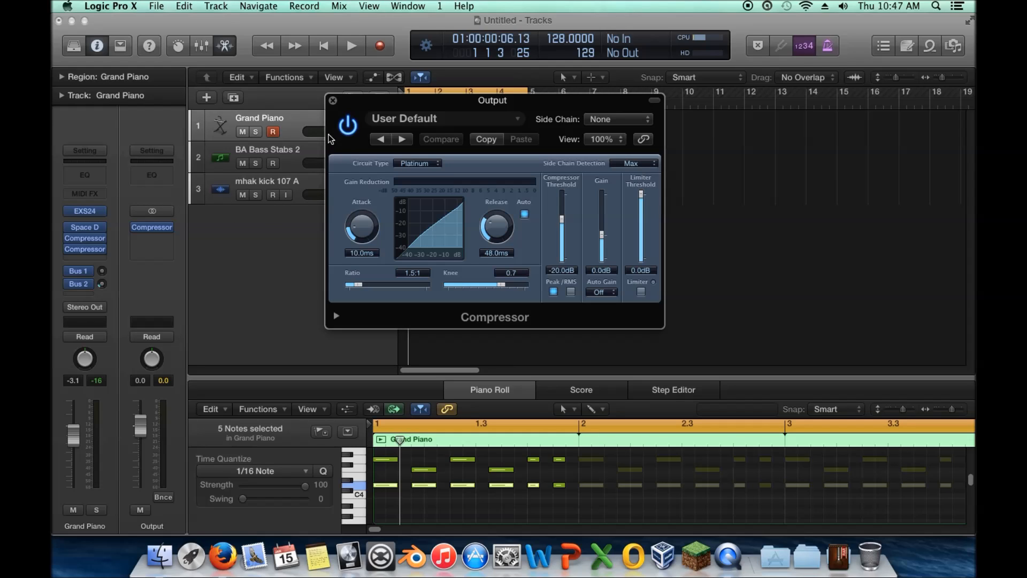
click(333, 101)
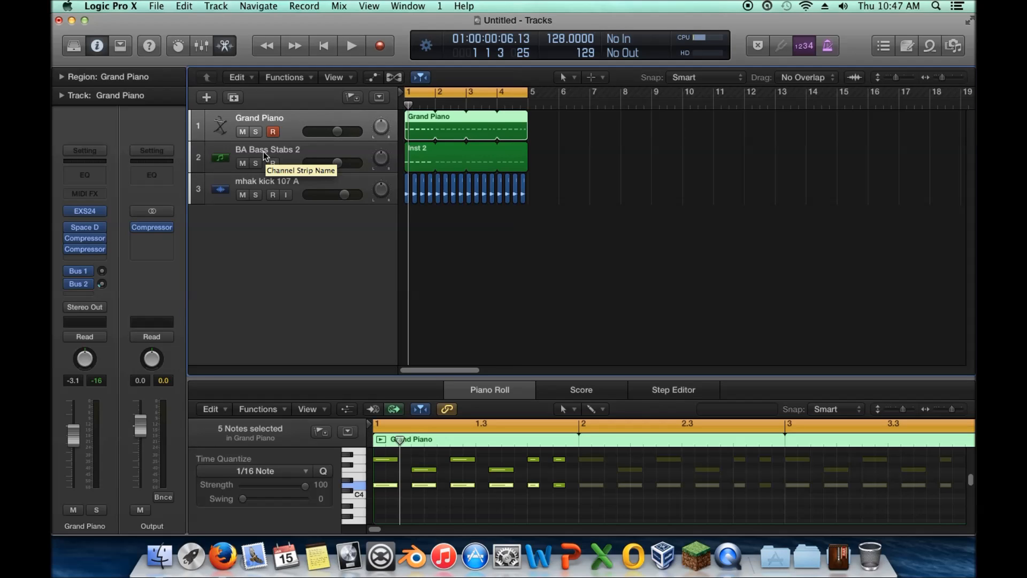
Add a Compressor below the Channel EQ on the mhak kick 107 A track and close its window.
click(223, 190)
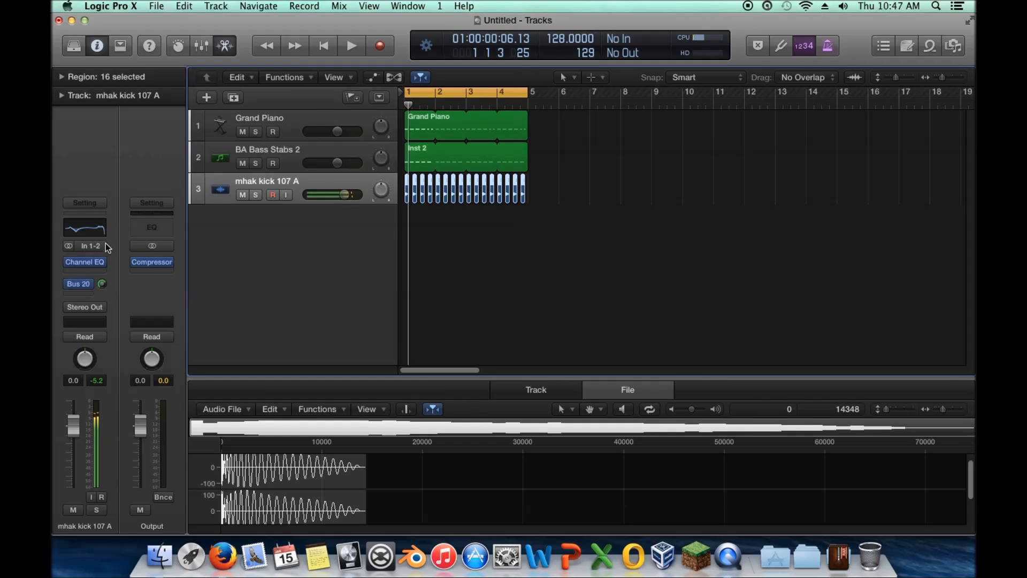
click(93, 264)
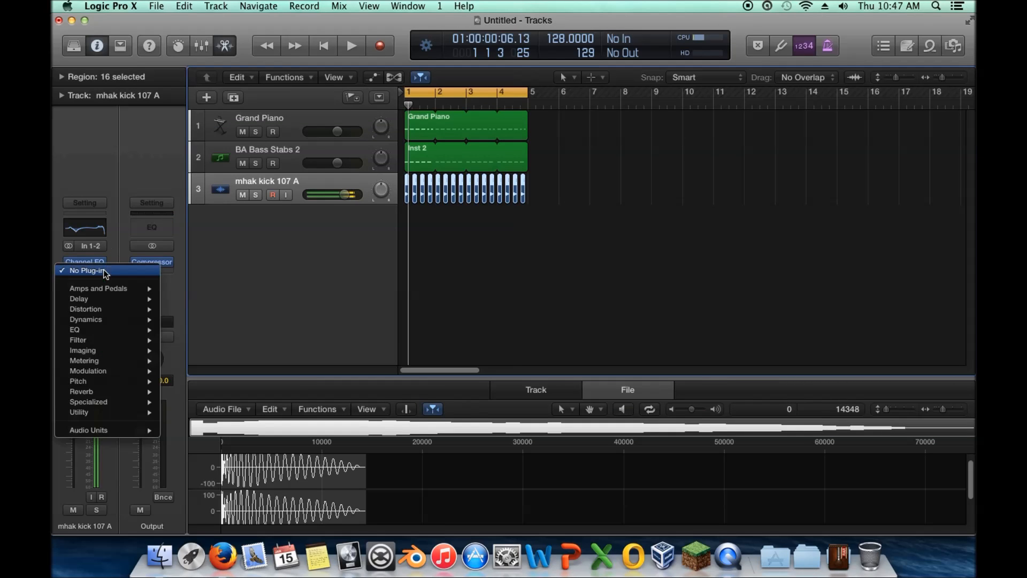
mouse_move(142, 320)
mouse_move(249, 329)
click(299, 324)
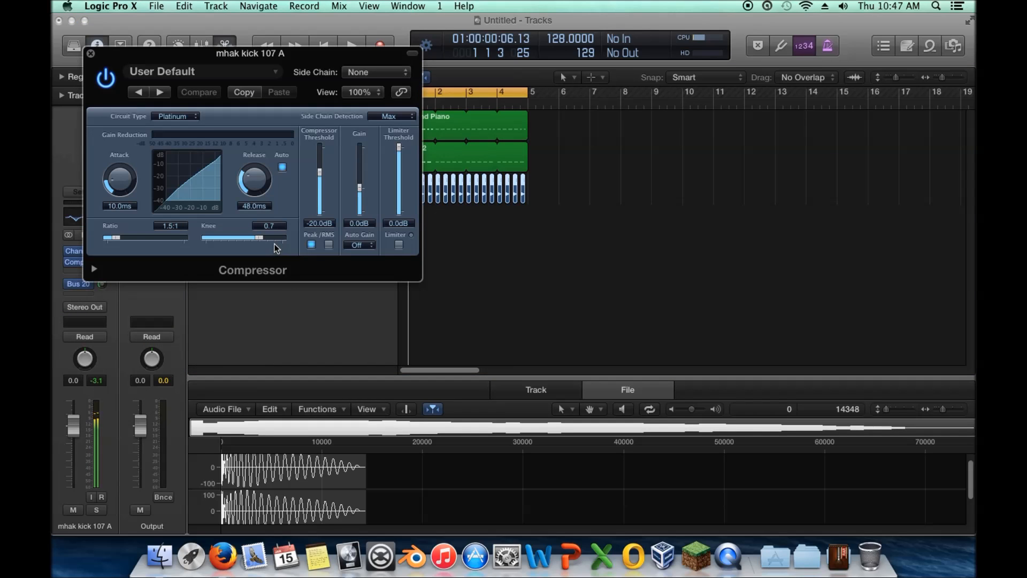
click(91, 54)
Select the BA Bass Stabs 2 track and return the playhead to the start of bar 1.
click(278, 149)
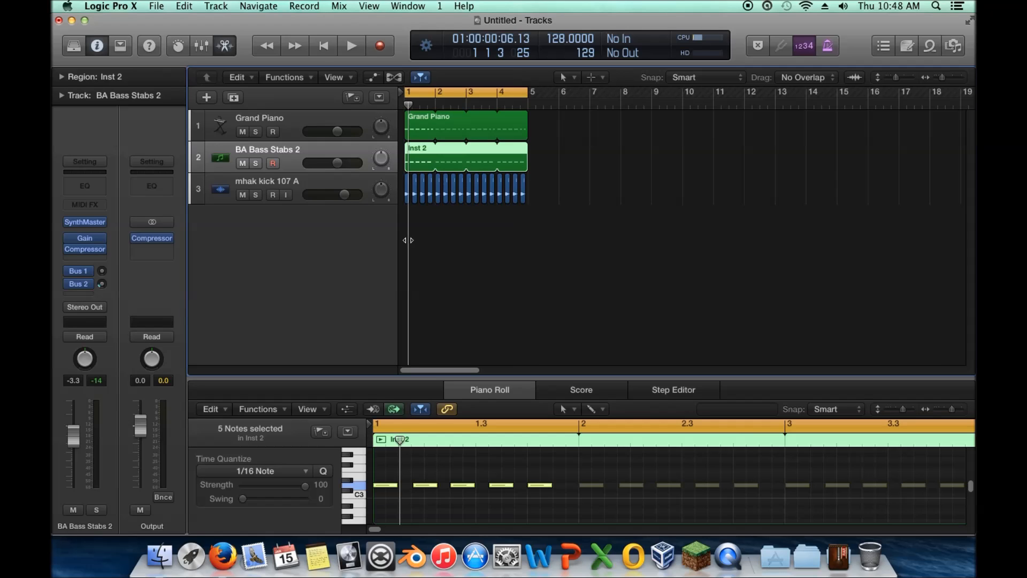
drag(408, 240, 403, 240)
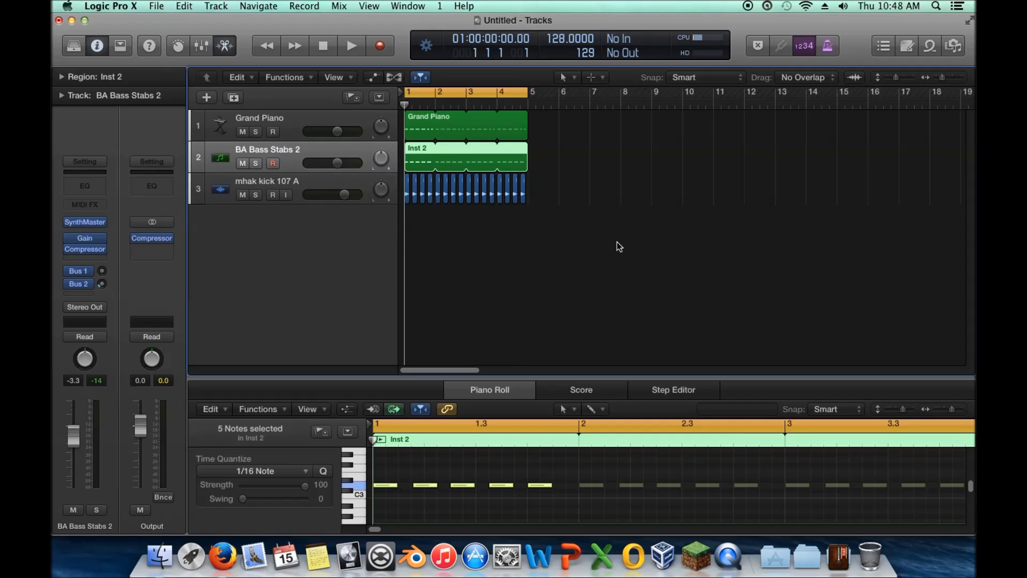